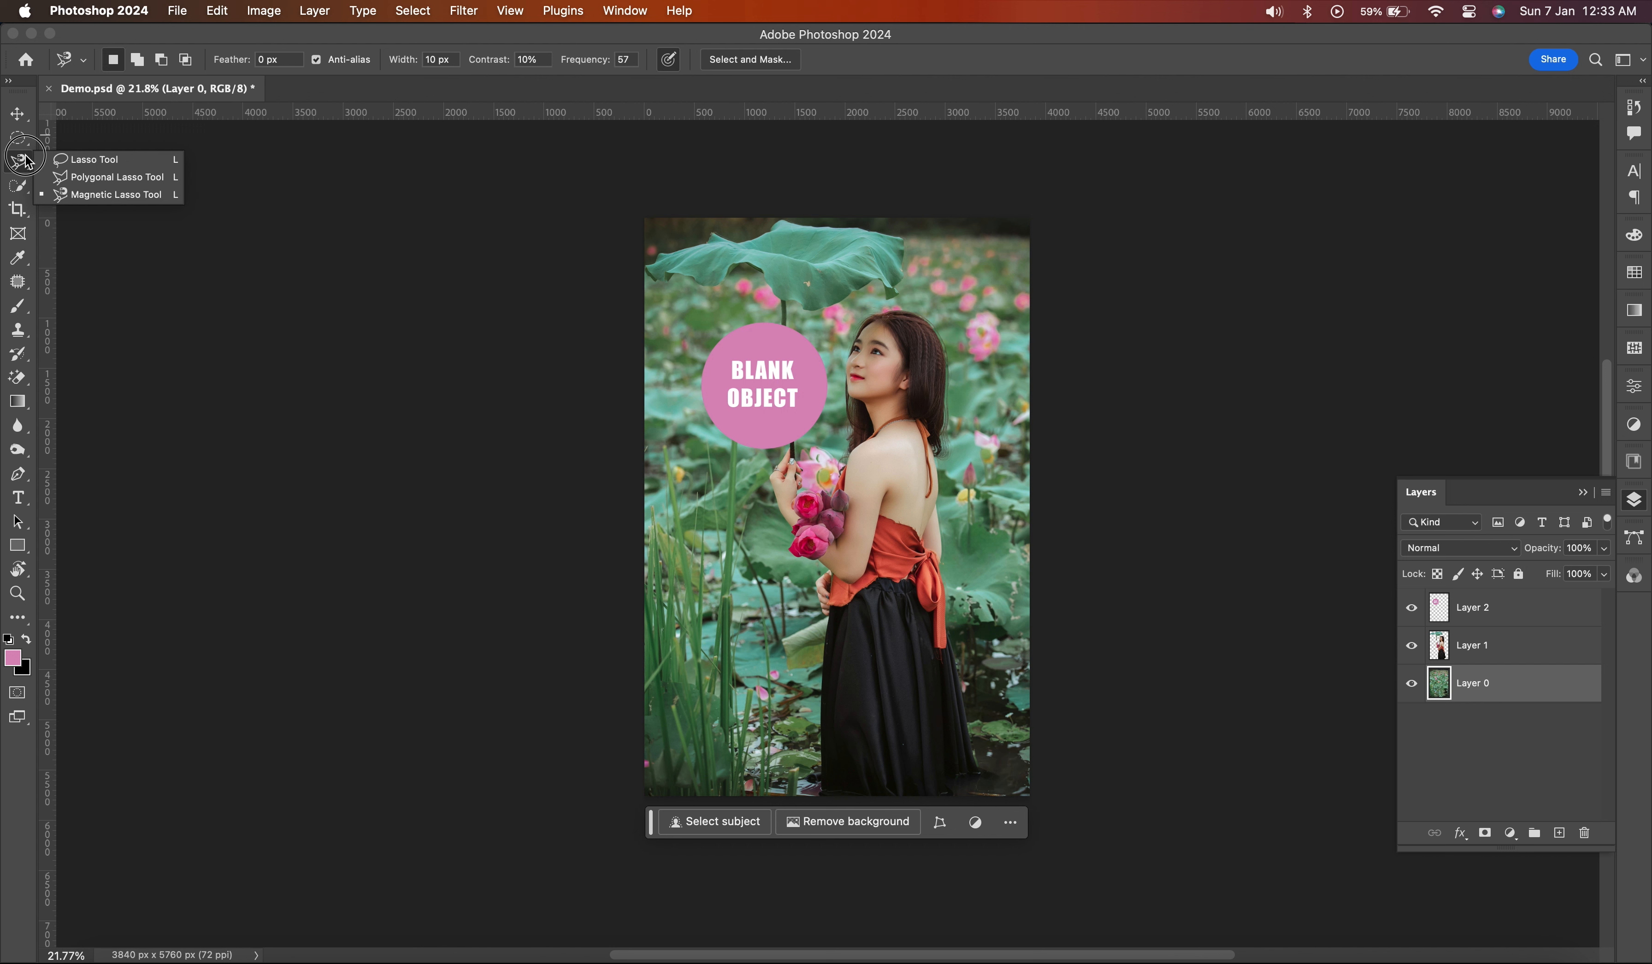
- Use the Move tool to shift the pink BLANK OBJECT circle on Layer 2 slightly left and down
left_click(27, 161)
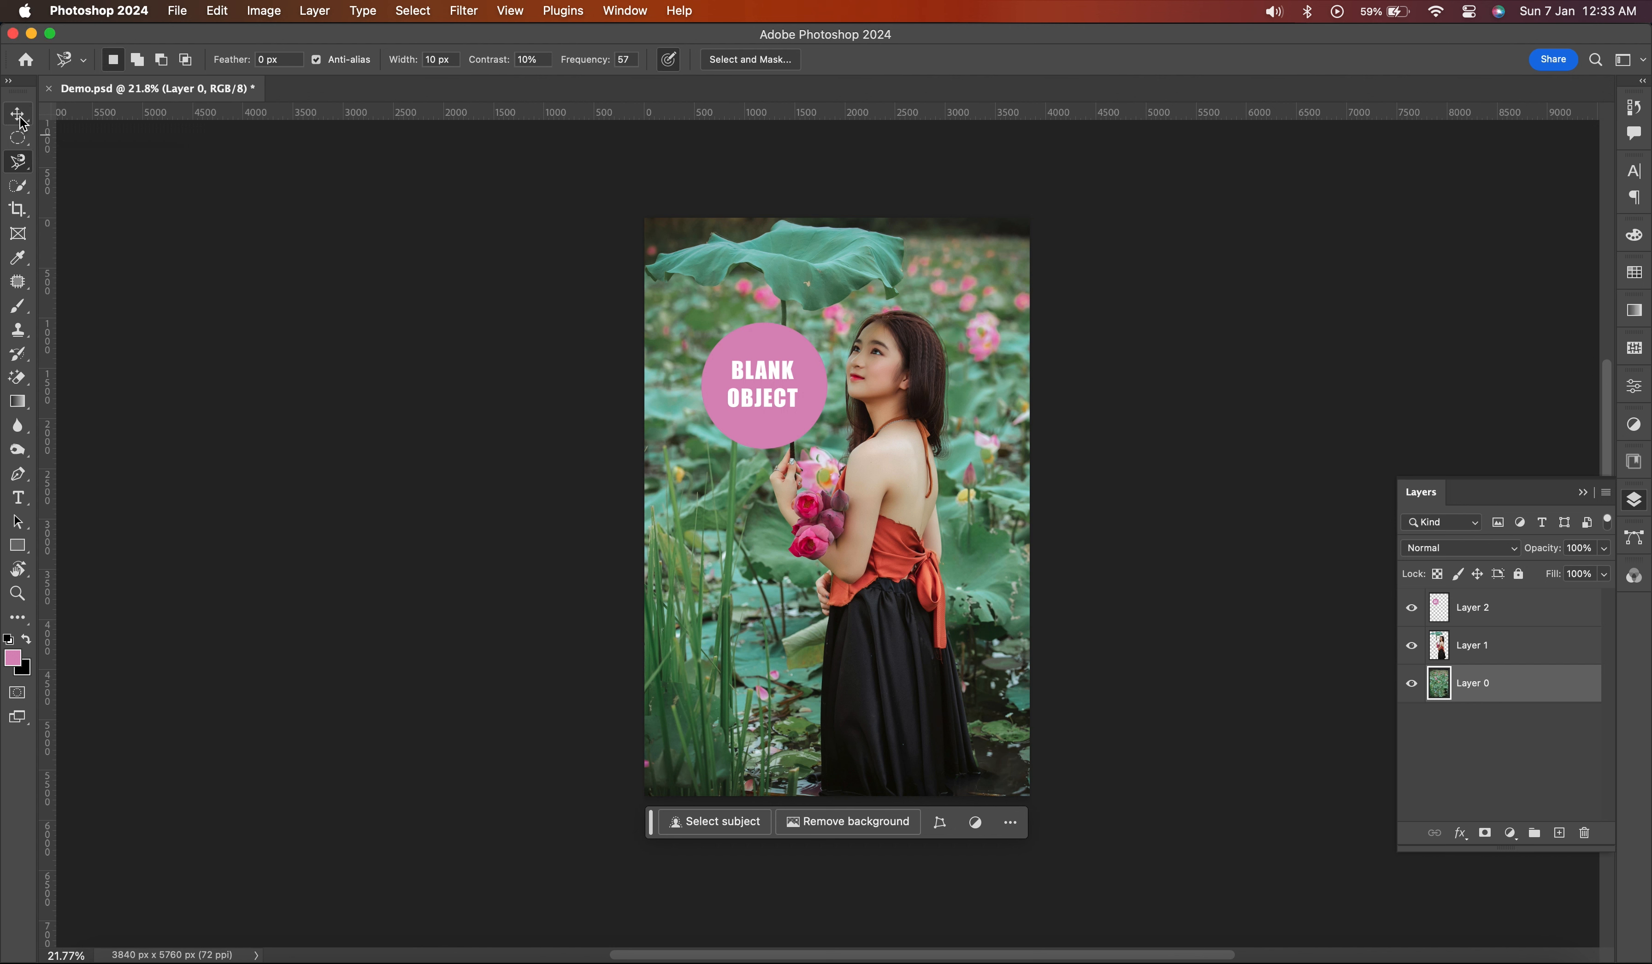
left_click_drag(20, 118, 85, 118)
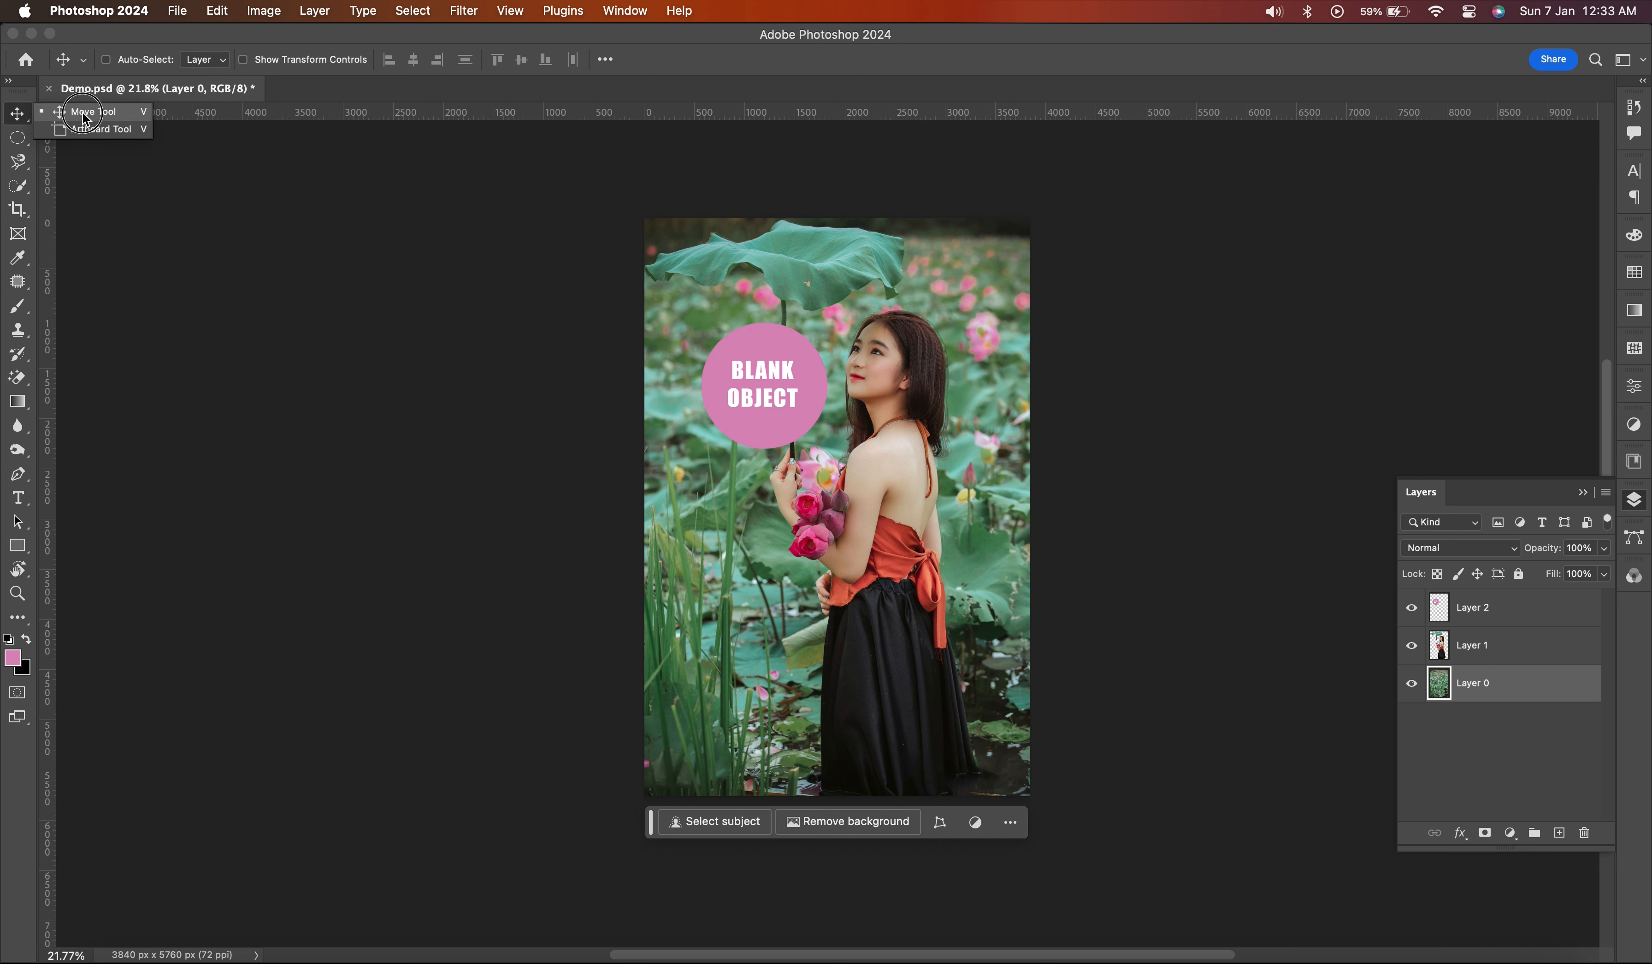
left_click(91, 119)
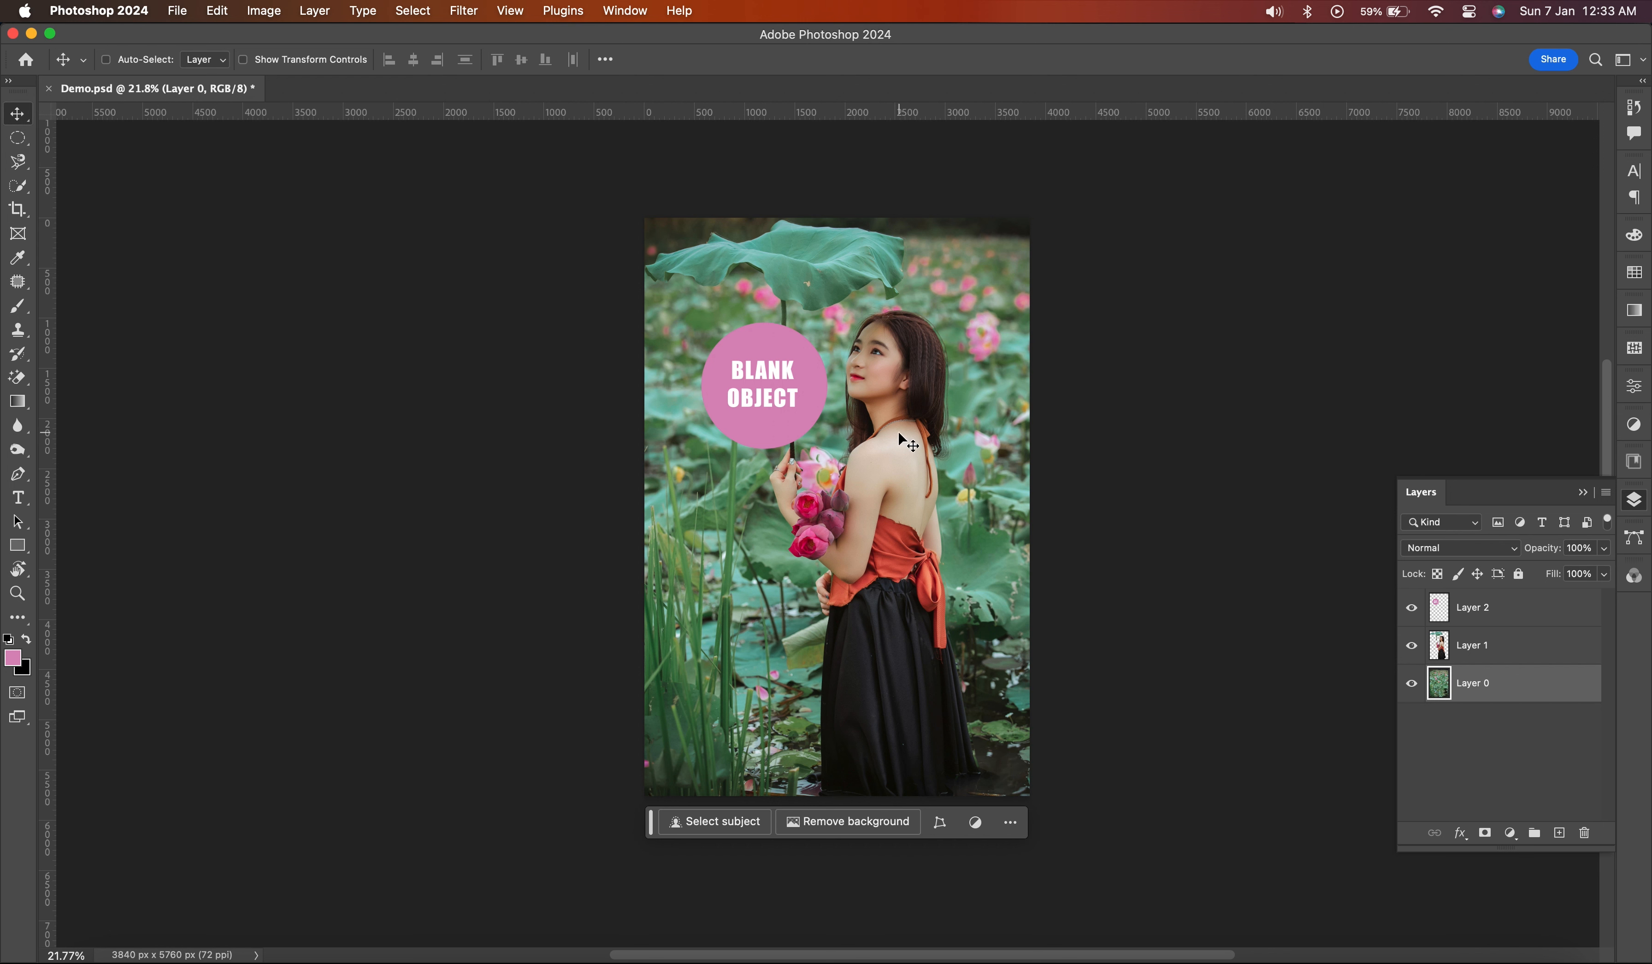
left_click(1509, 615)
mouse_move(749, 385)
left_mouse_down()
mouse_move(743, 463)
mouse_move(705, 480)
mouse_move(739, 393)
left_mouse_up()
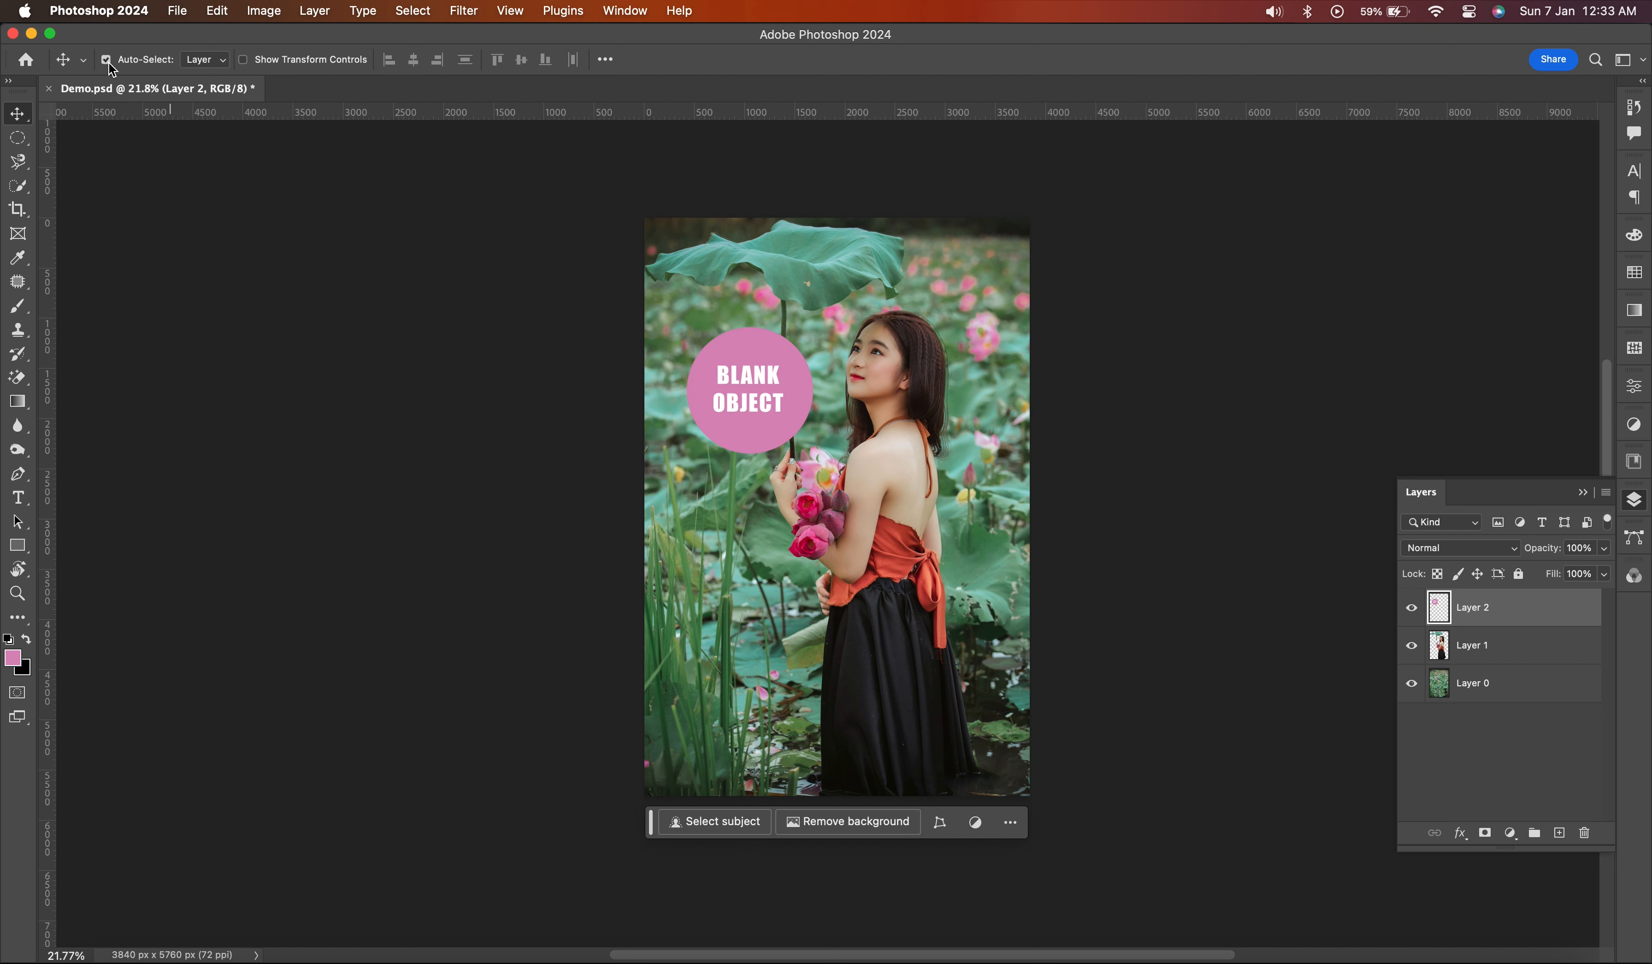
- Enable Auto-Select for layers and select the woman, background and pink circle directly on the canvas, ending with Layer 2 selected
left_click(881, 380)
left_click(1001, 421)
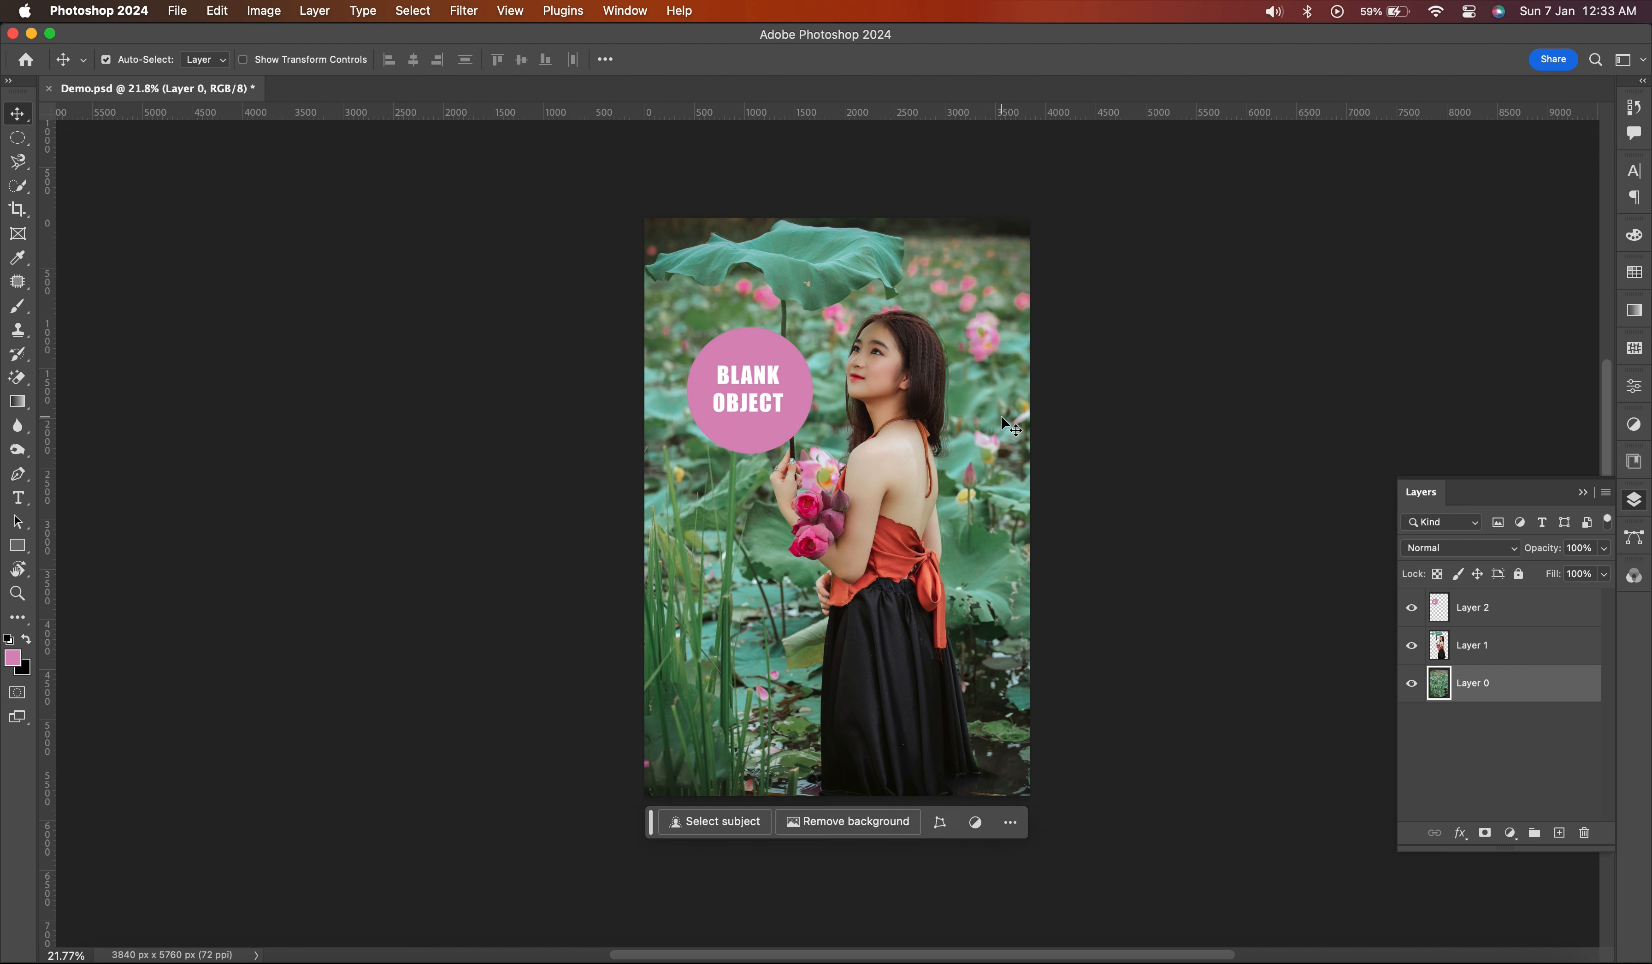
left_click(906, 383)
left_click(787, 392)
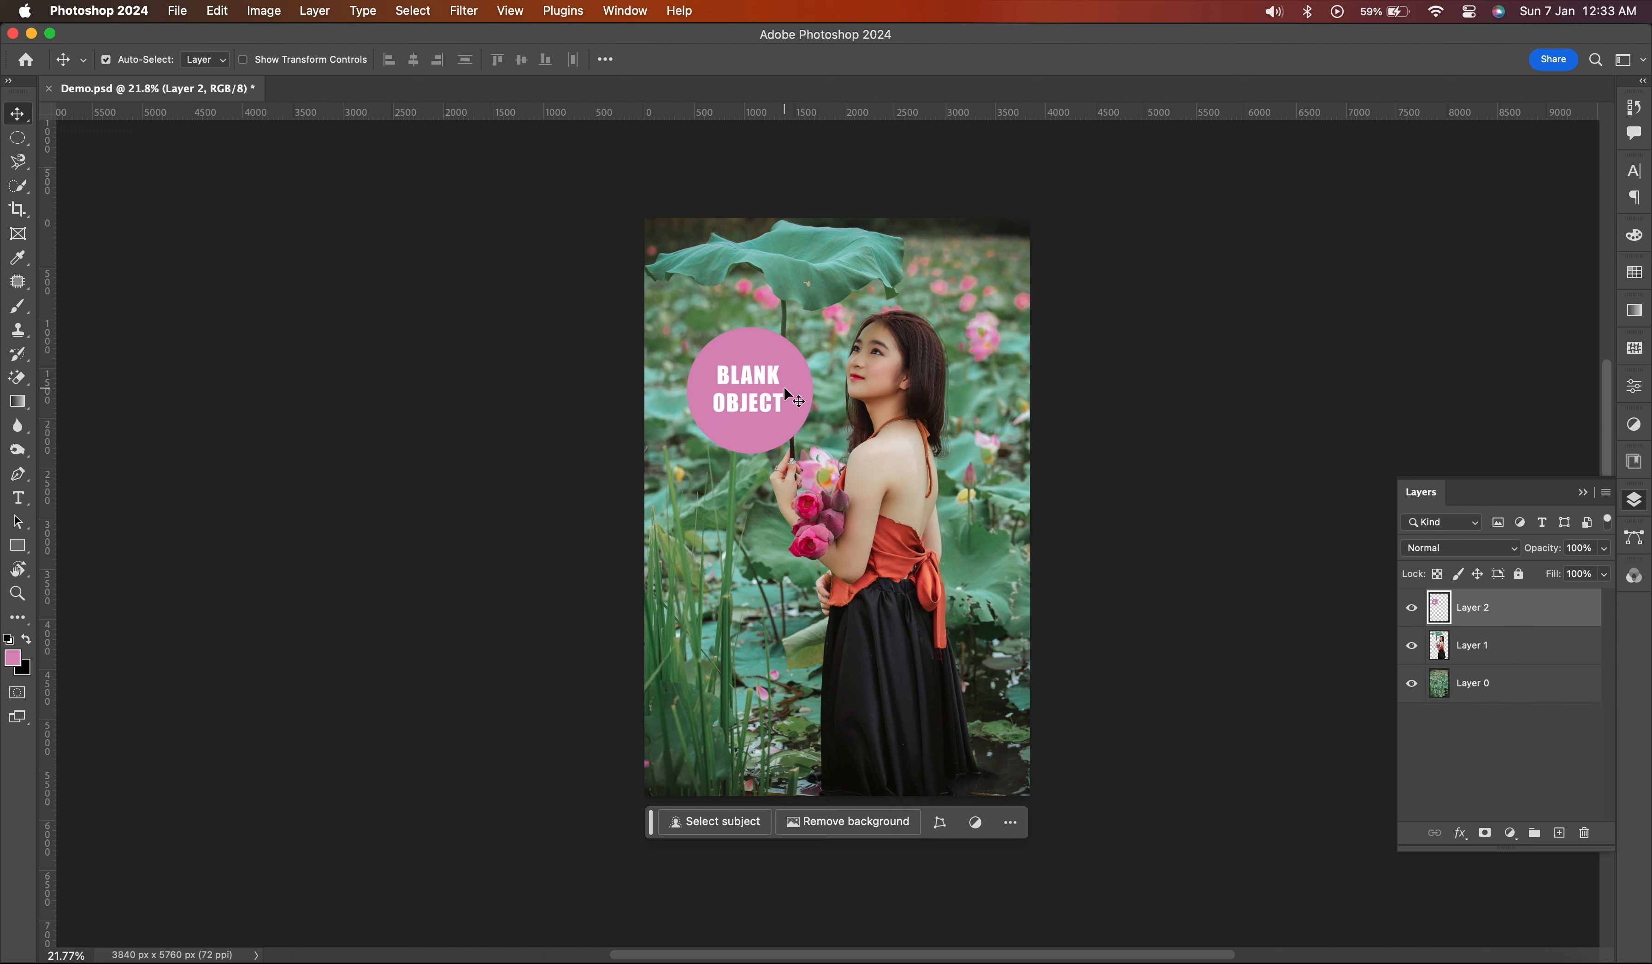
left_click(825, 351)
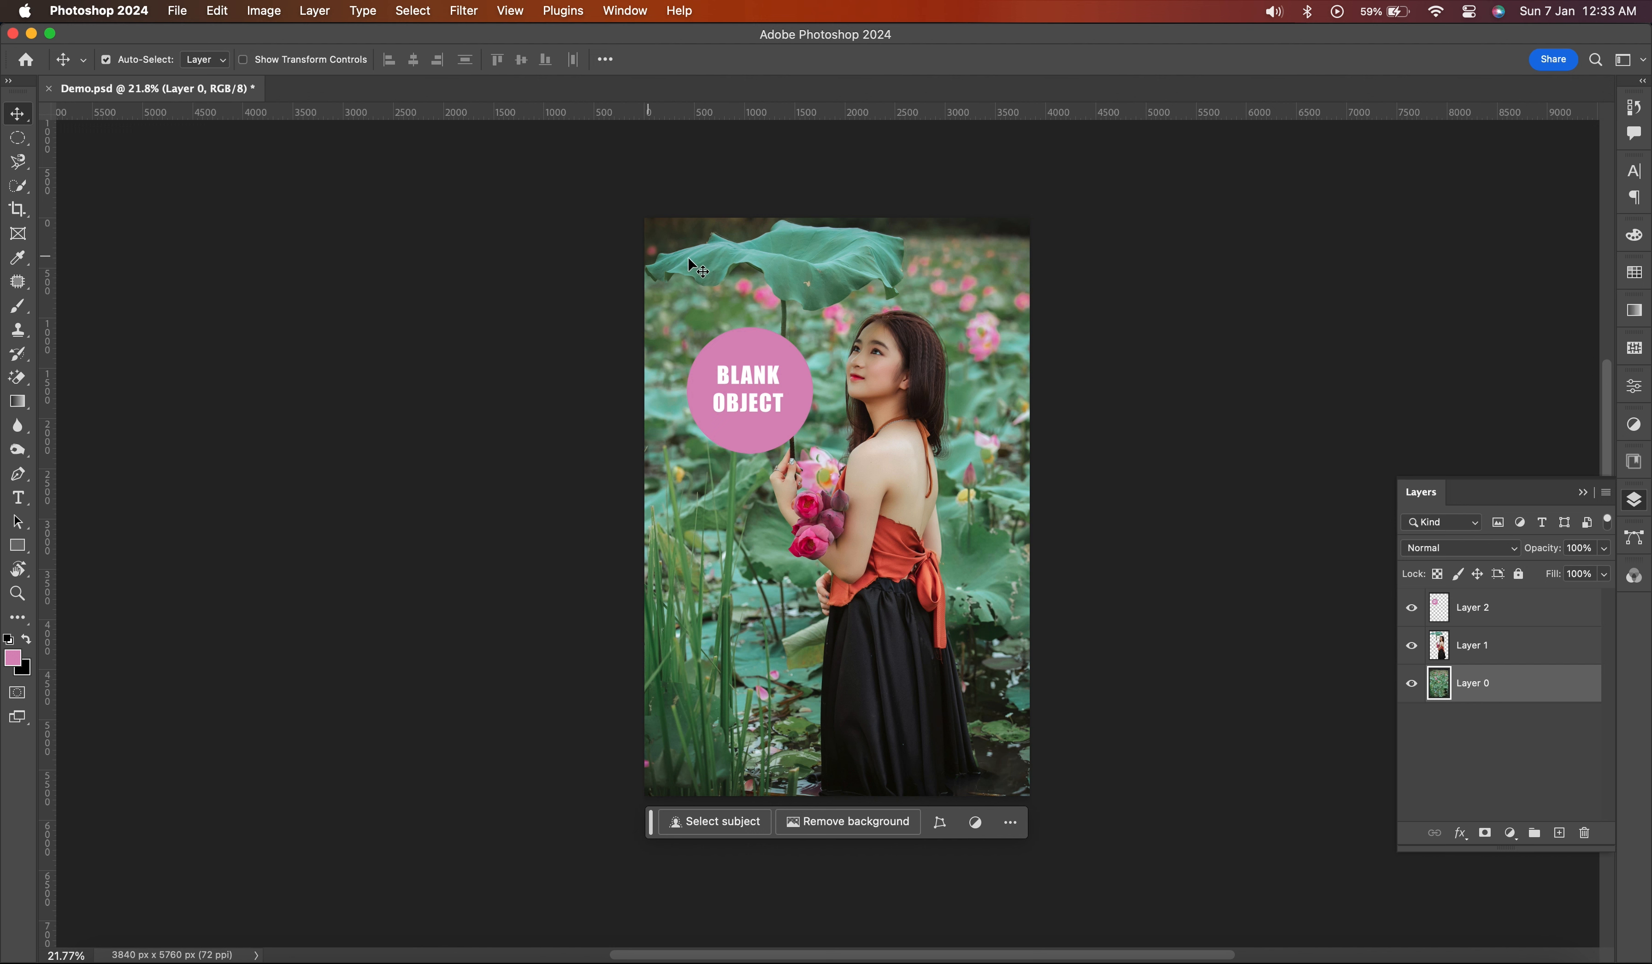
left_click(1458, 605)
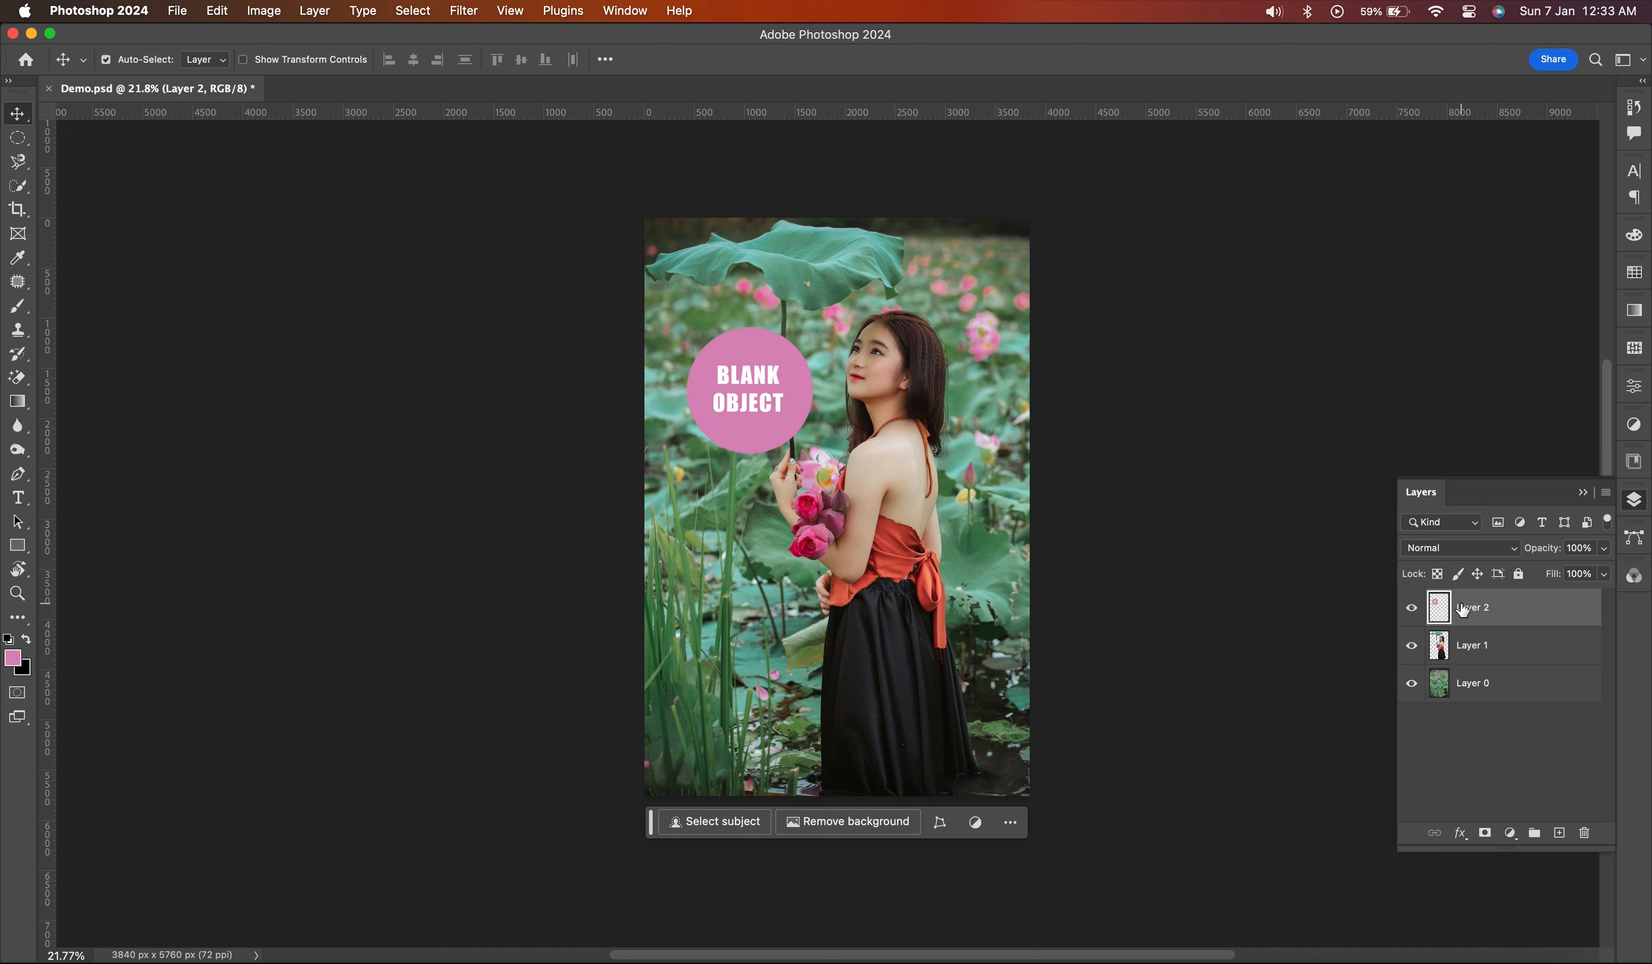
- Examine the Move tool's additional align and distribute options, keeping Align To set to Selection
key("m")
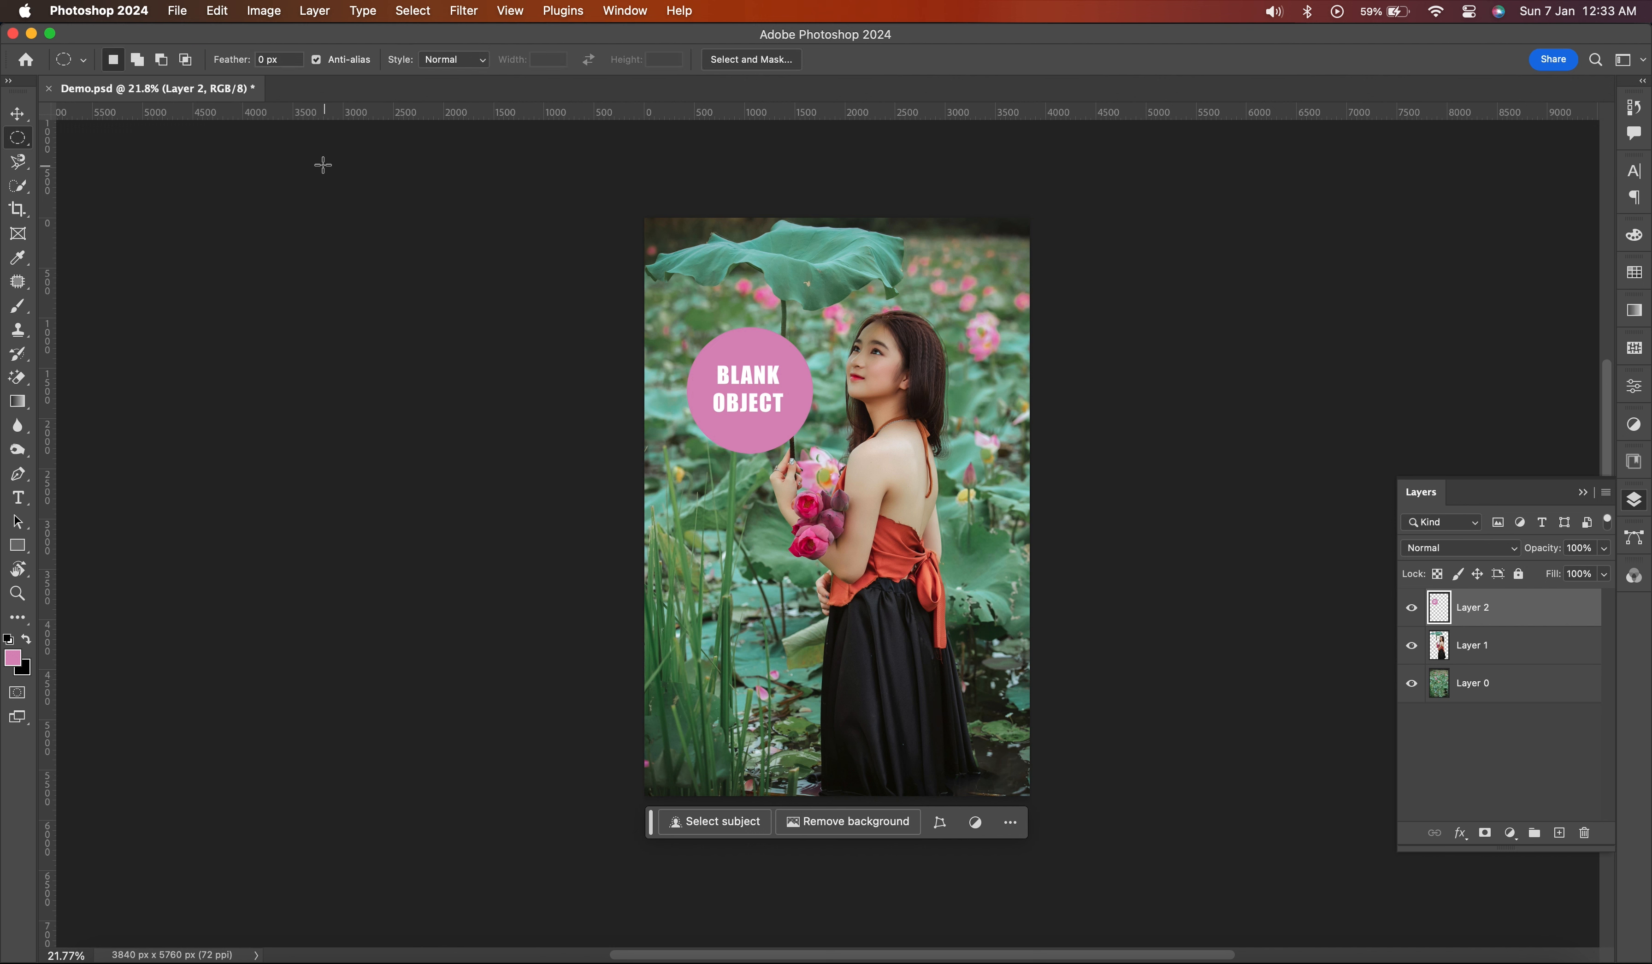
key("v")
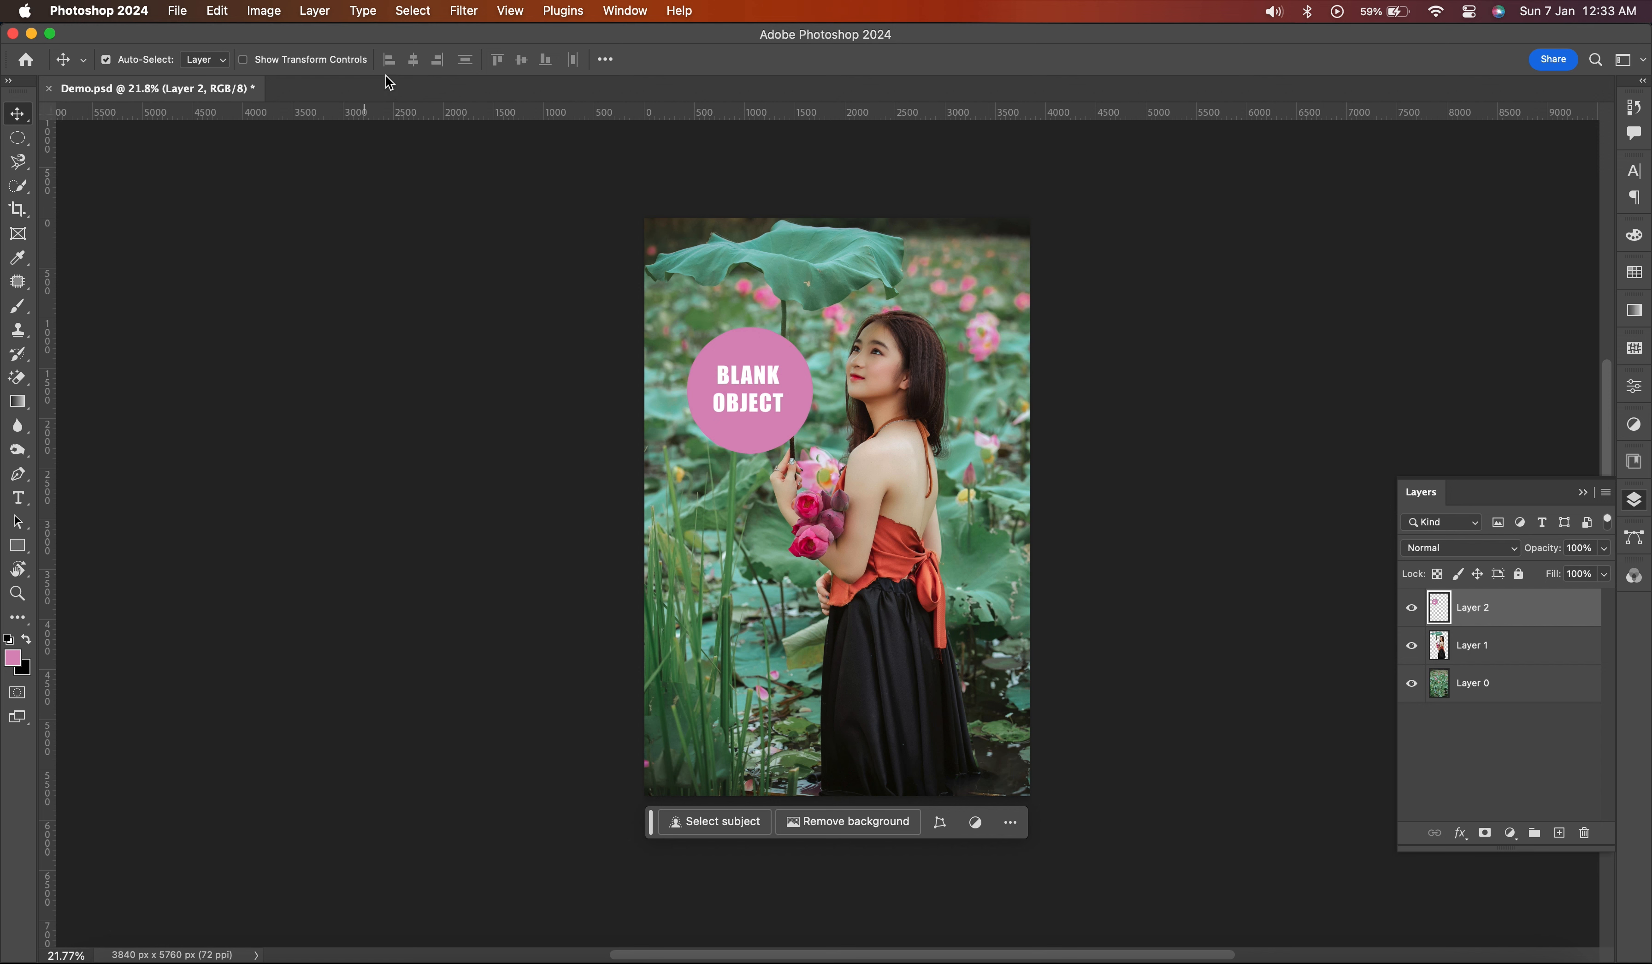
left_click(605, 59)
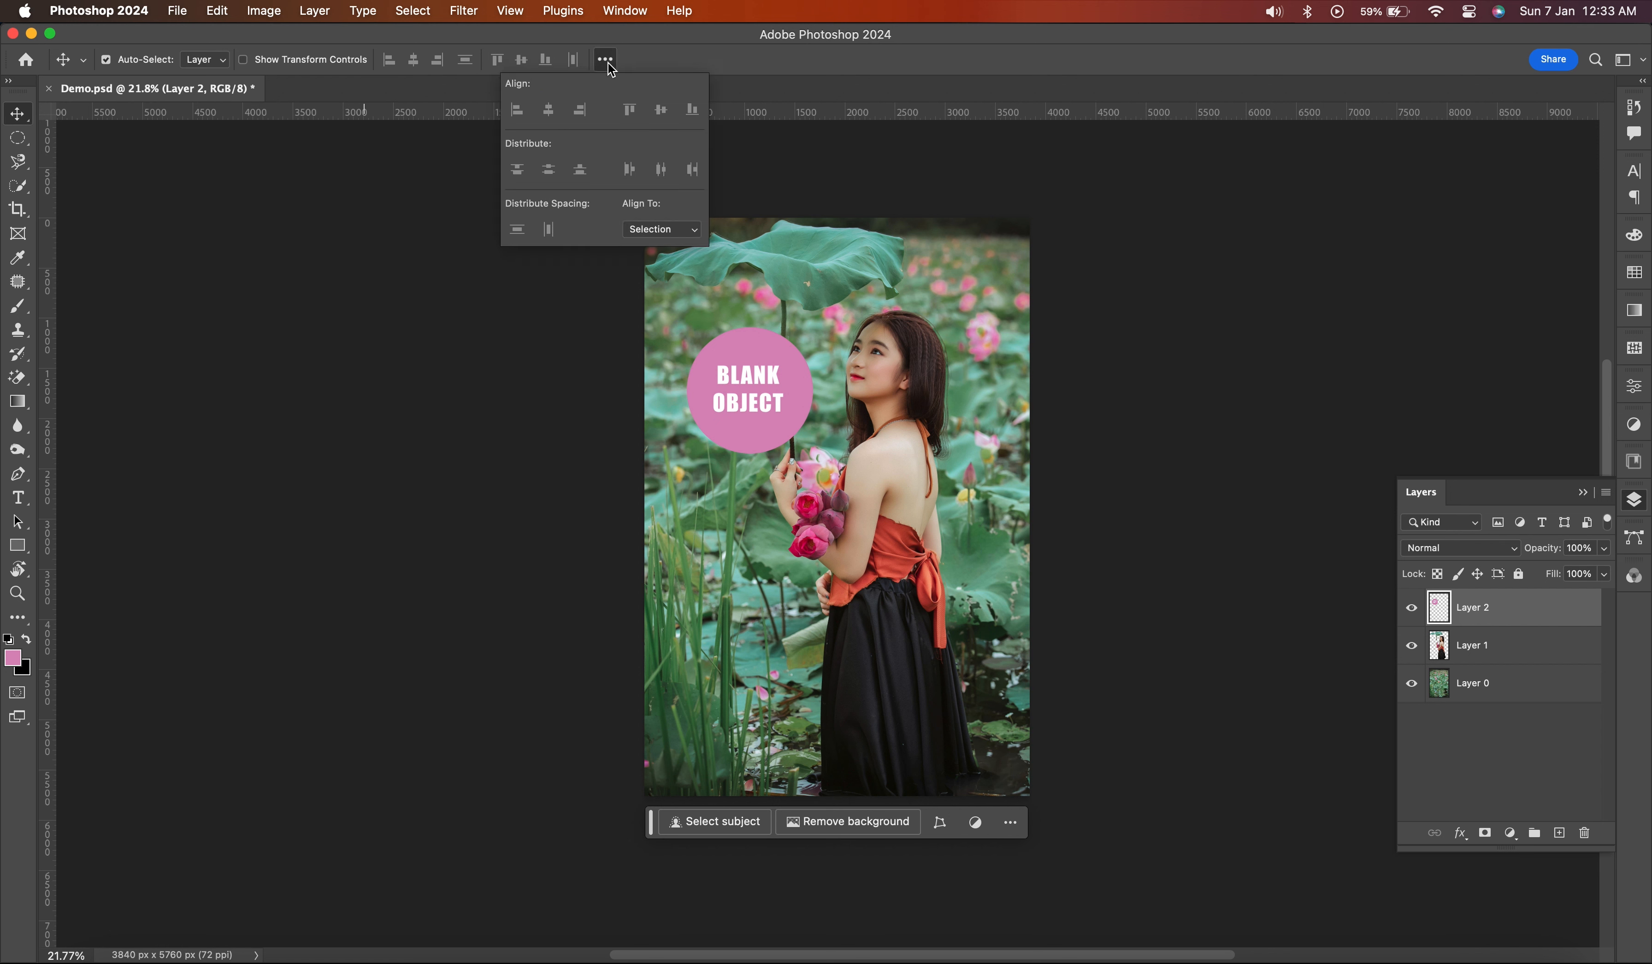
left_click(641, 230)
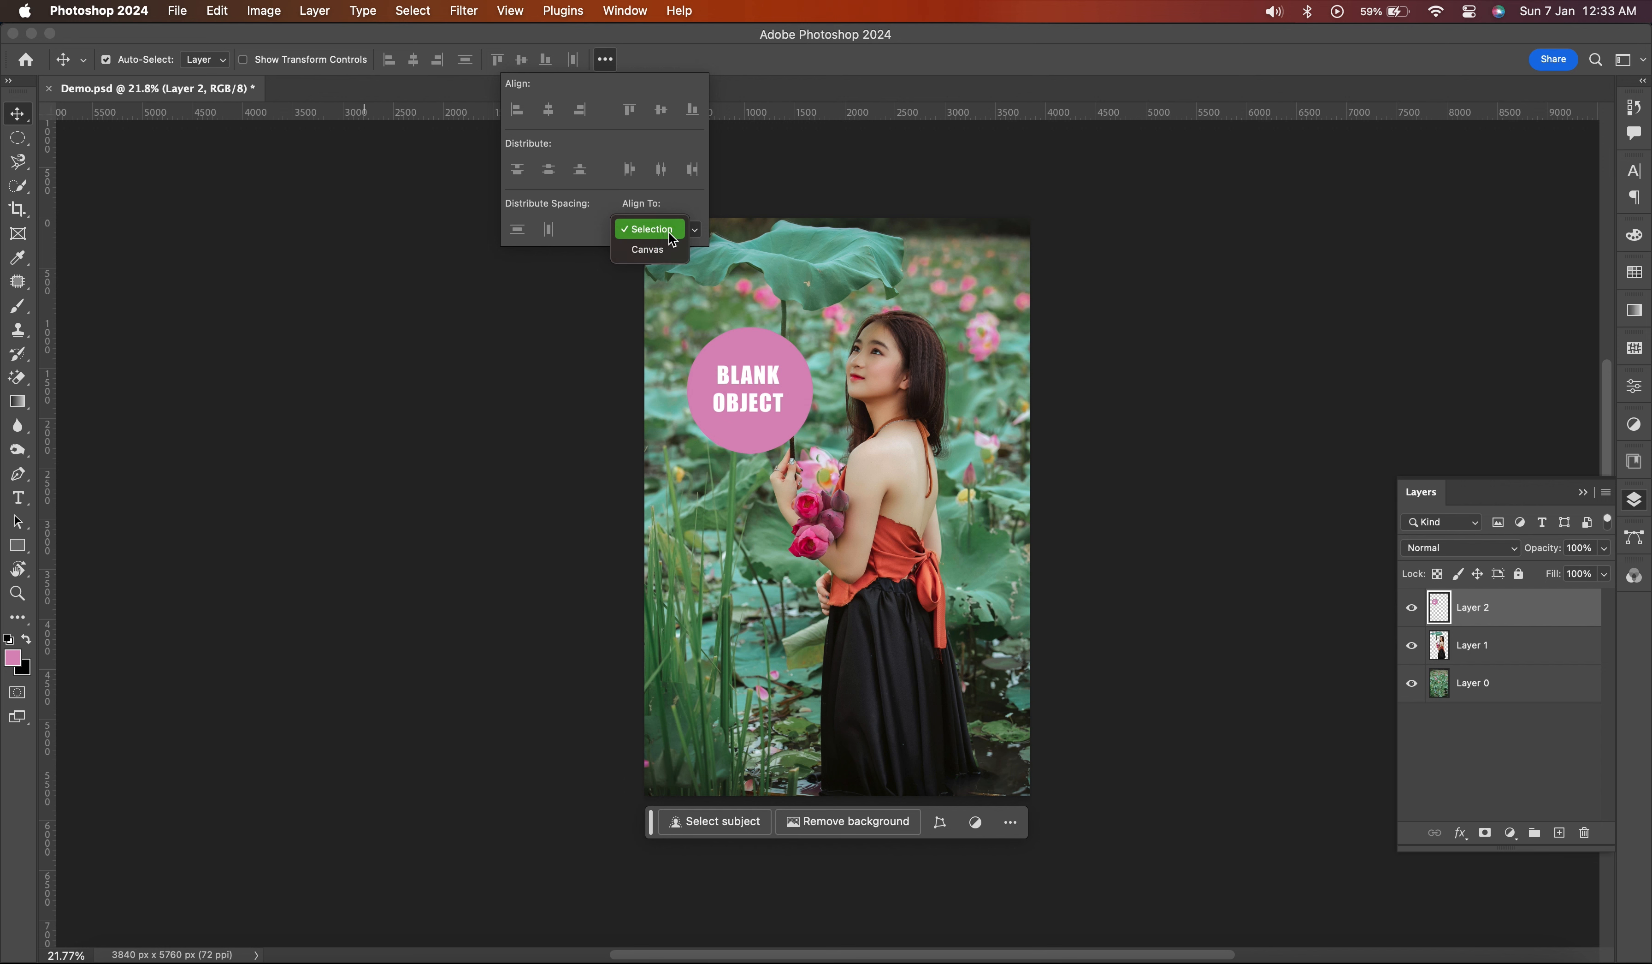
left_click(669, 231)
- Align Layer 1 by horizontal and vertical centers to a rectangular marquee drawn around the circle and woman, and clear the selection
left_click(832, 278)
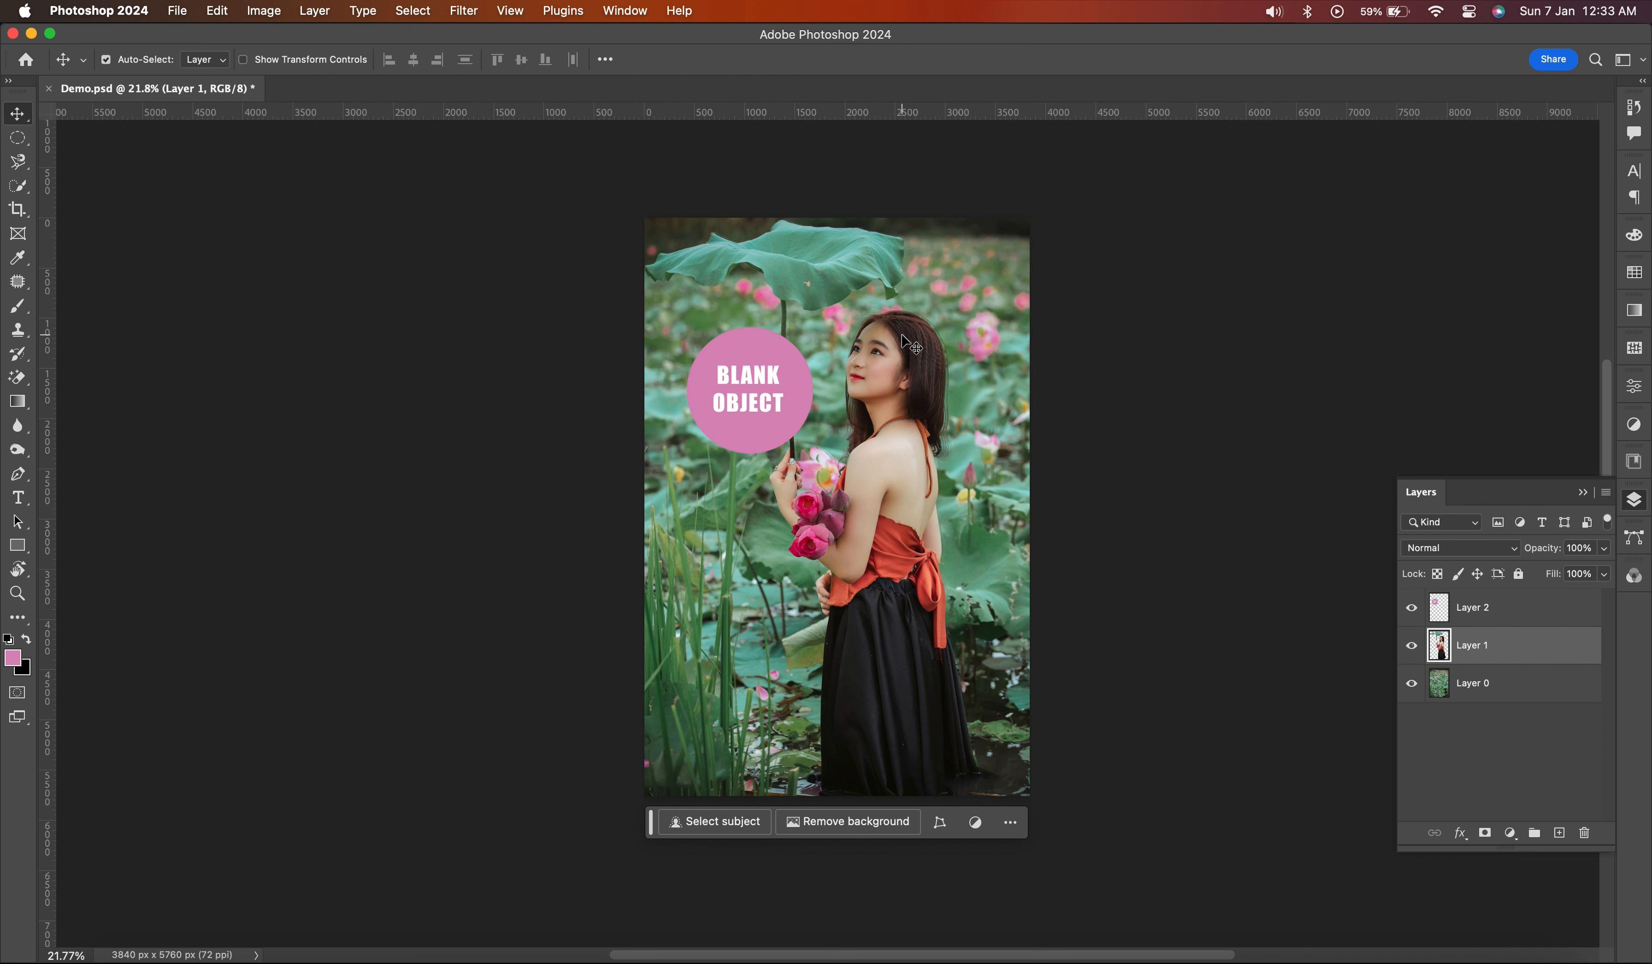
key("m")
key("shift+m")
left_click_drag(681, 266, 981, 716)
key("v")
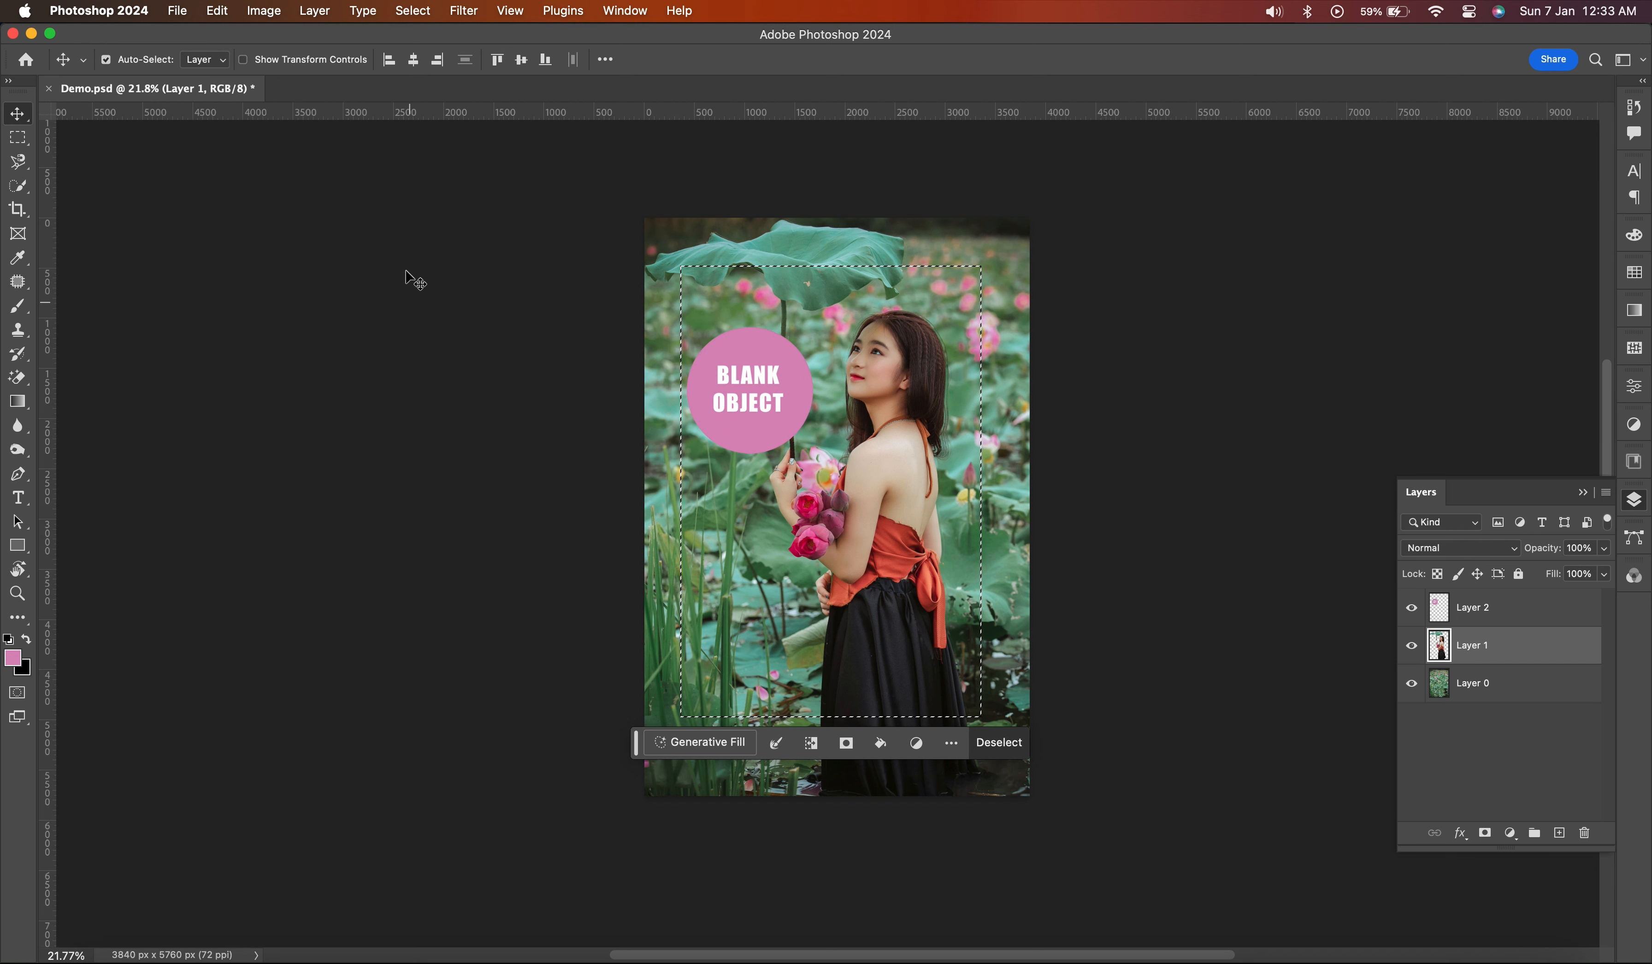
left_click(414, 63)
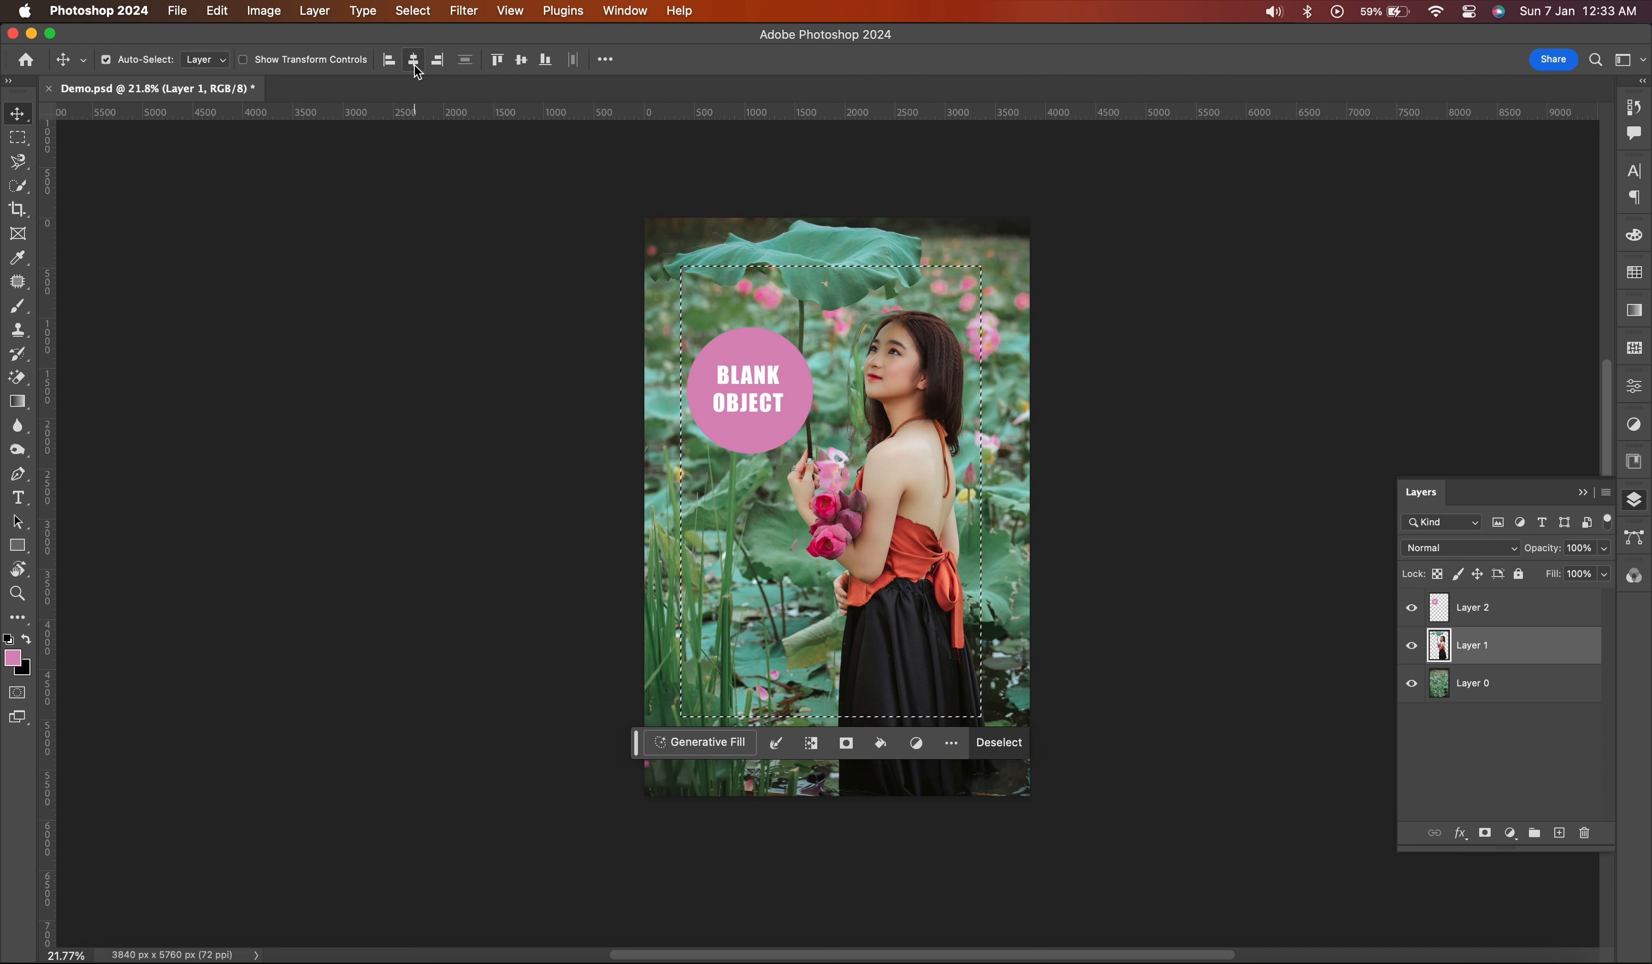
left_click(521, 61)
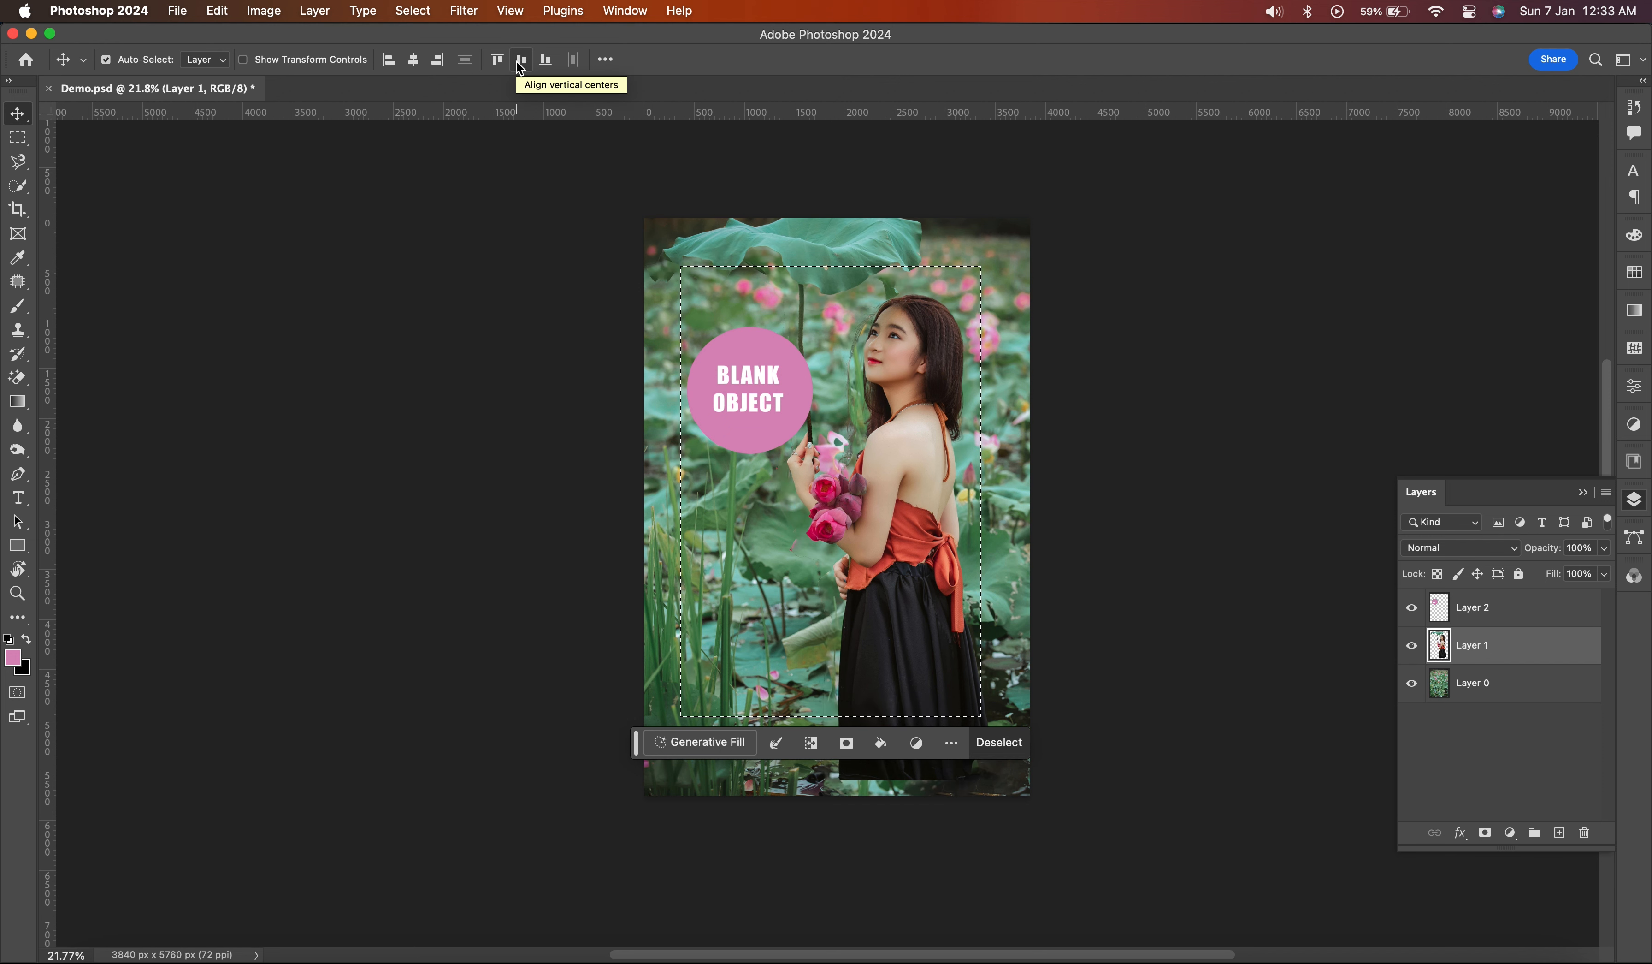
key("super+d")
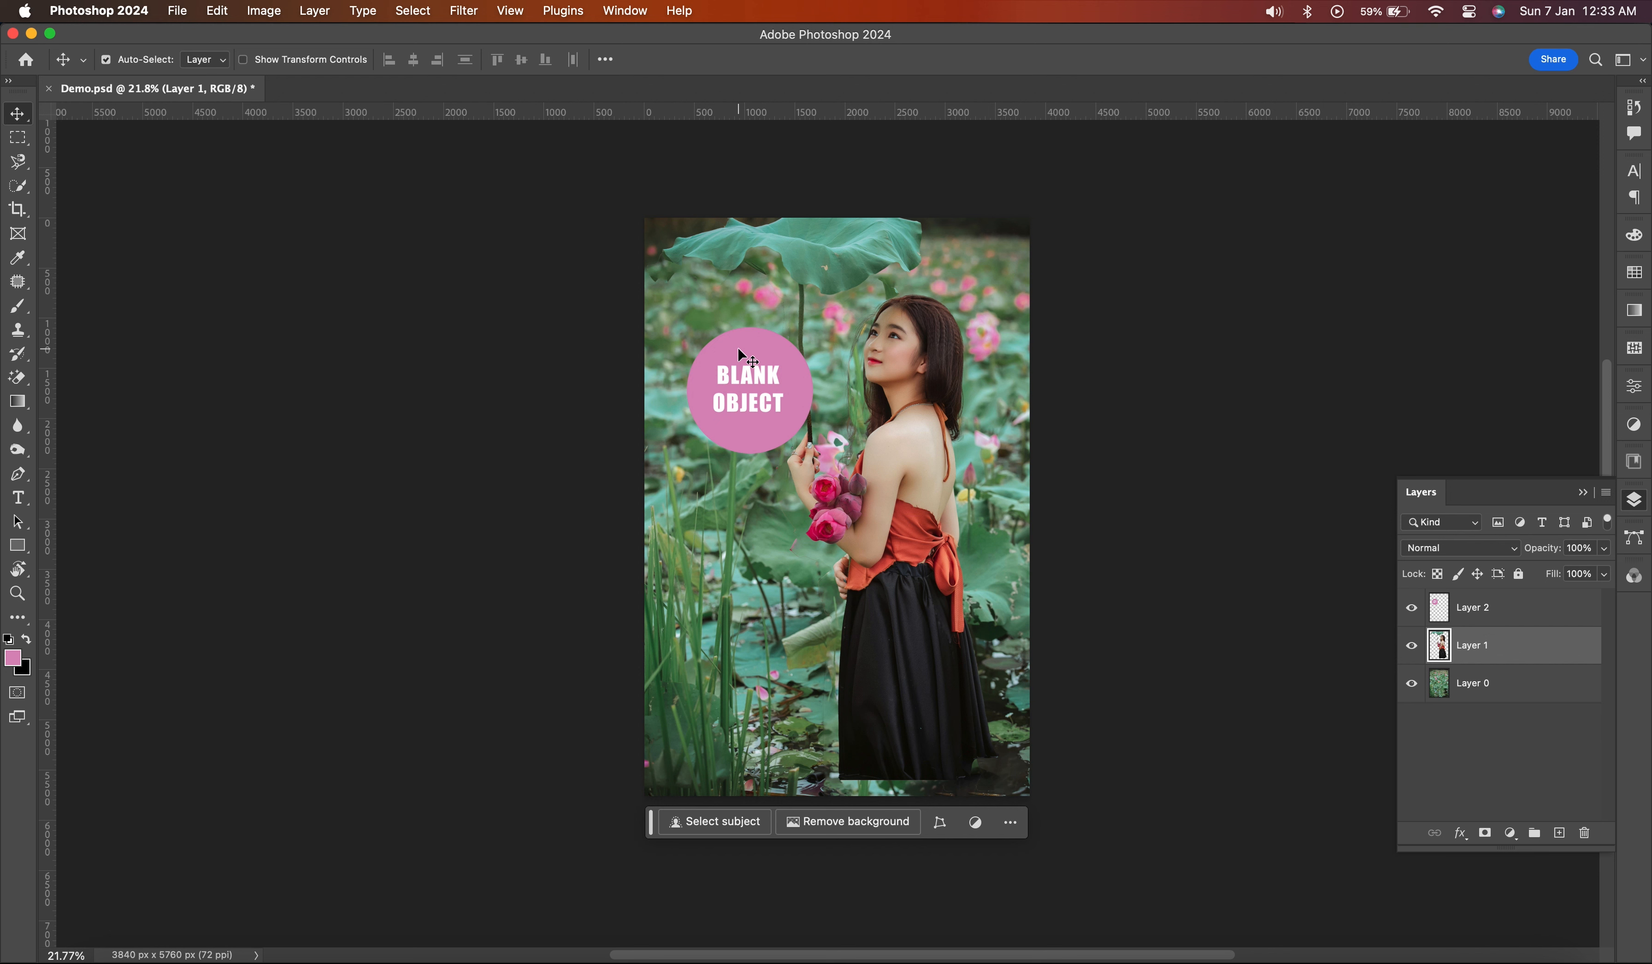
- Draw a new artboard about 2964 by 1773 px to the right of the photo with the Artboard tool
left_click_drag(17, 114, 137, 135)
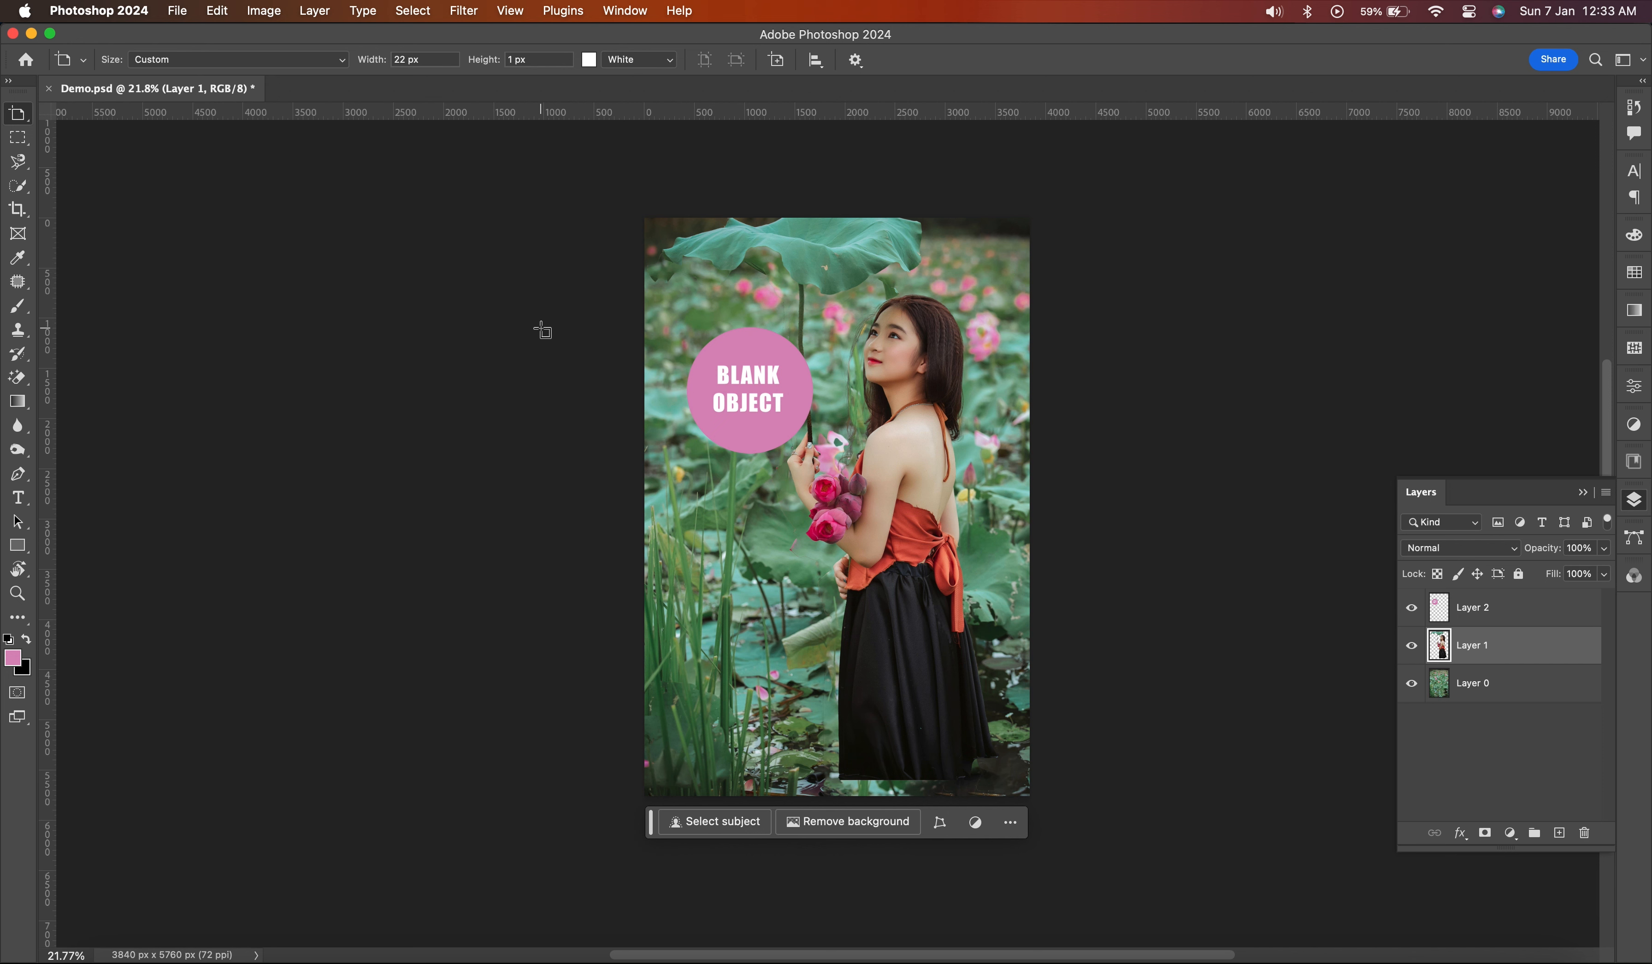
scroll(543, 331, "right", 5)
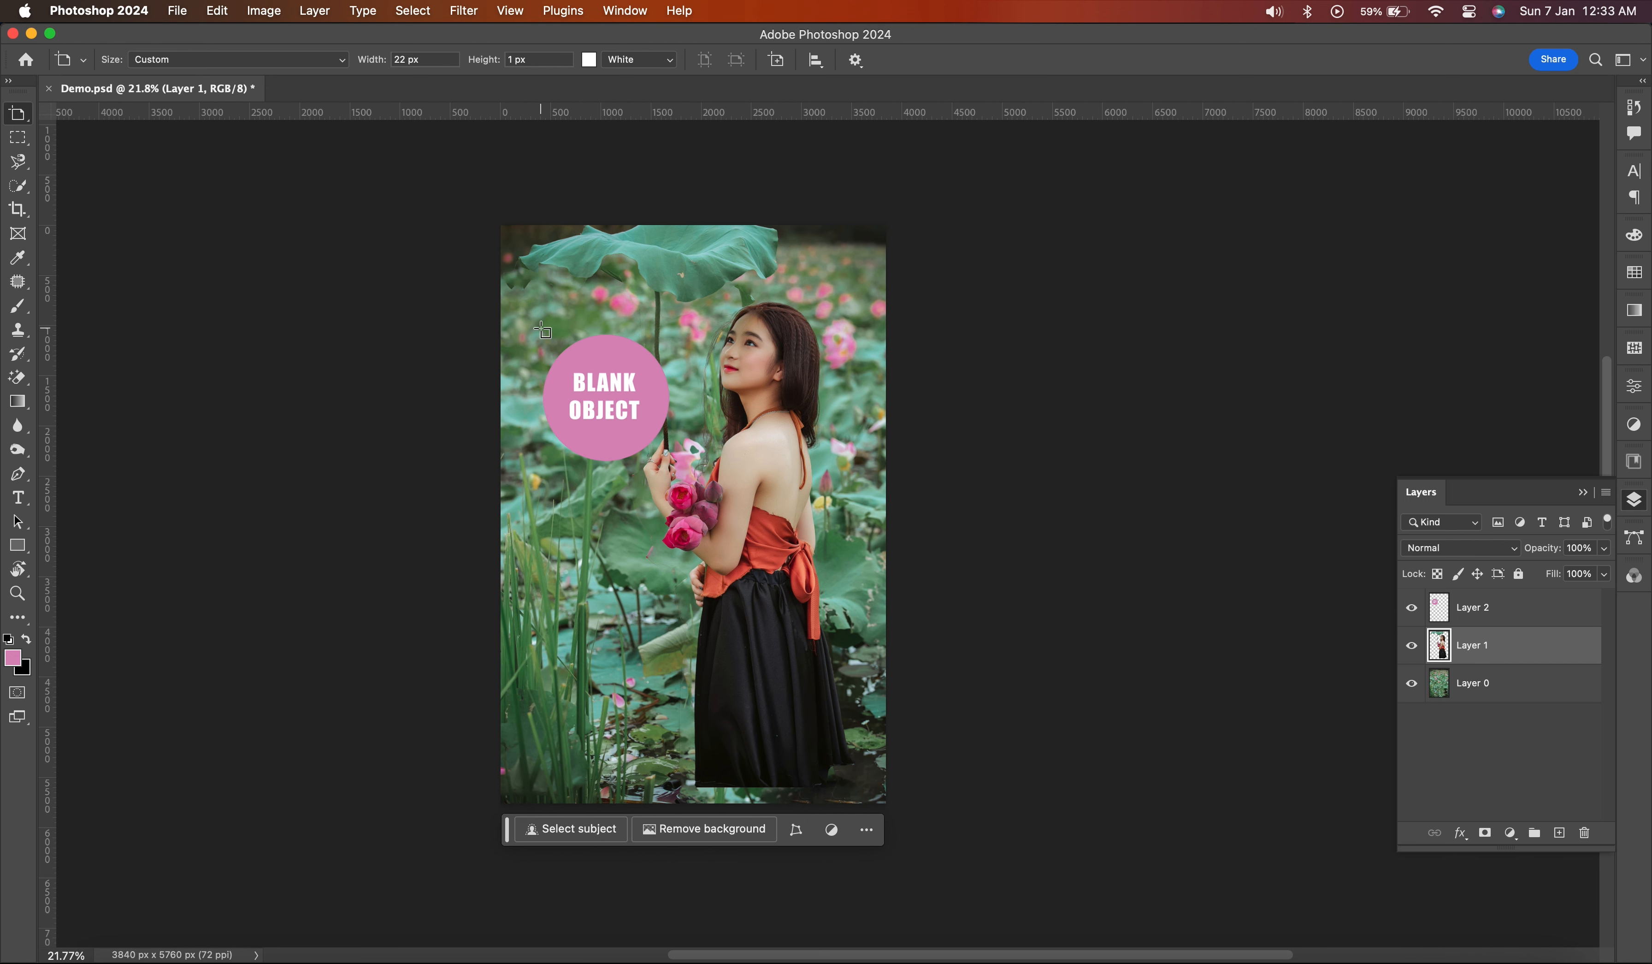
left_click_drag(921, 297, 1220, 477)
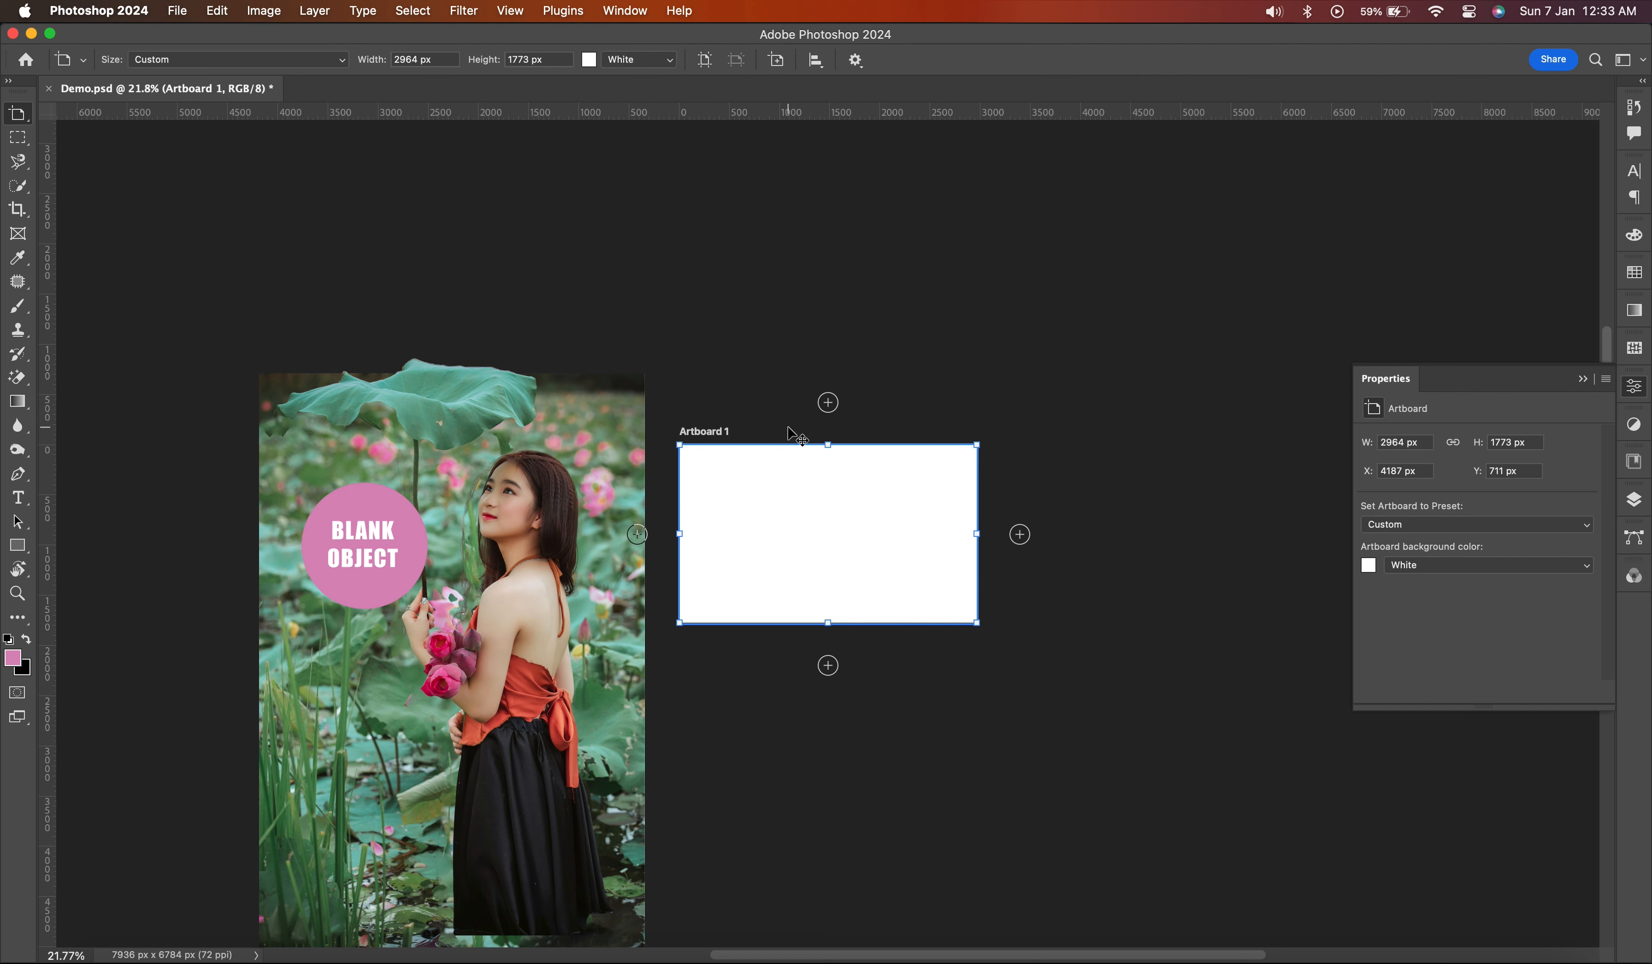
- Set the new artboard's width to 2000 px and its height to 1000 px
left_click_drag(441, 59, 396, 60)
type("2")
key("Tab")
type("1")
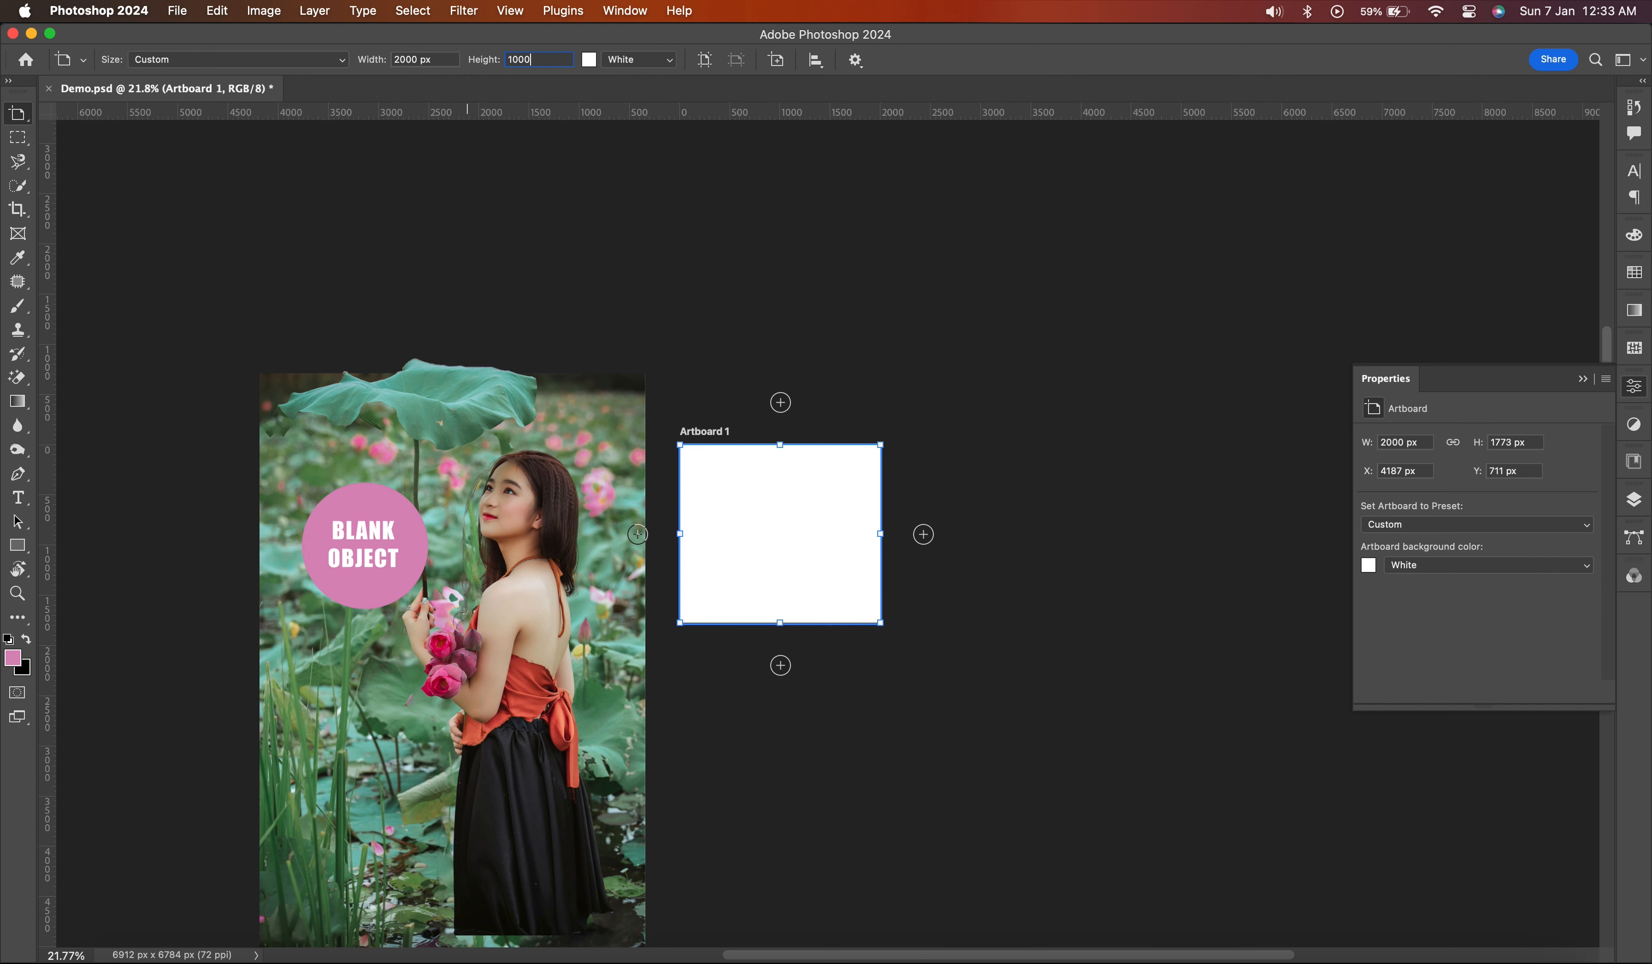
type("000")
key("Return")
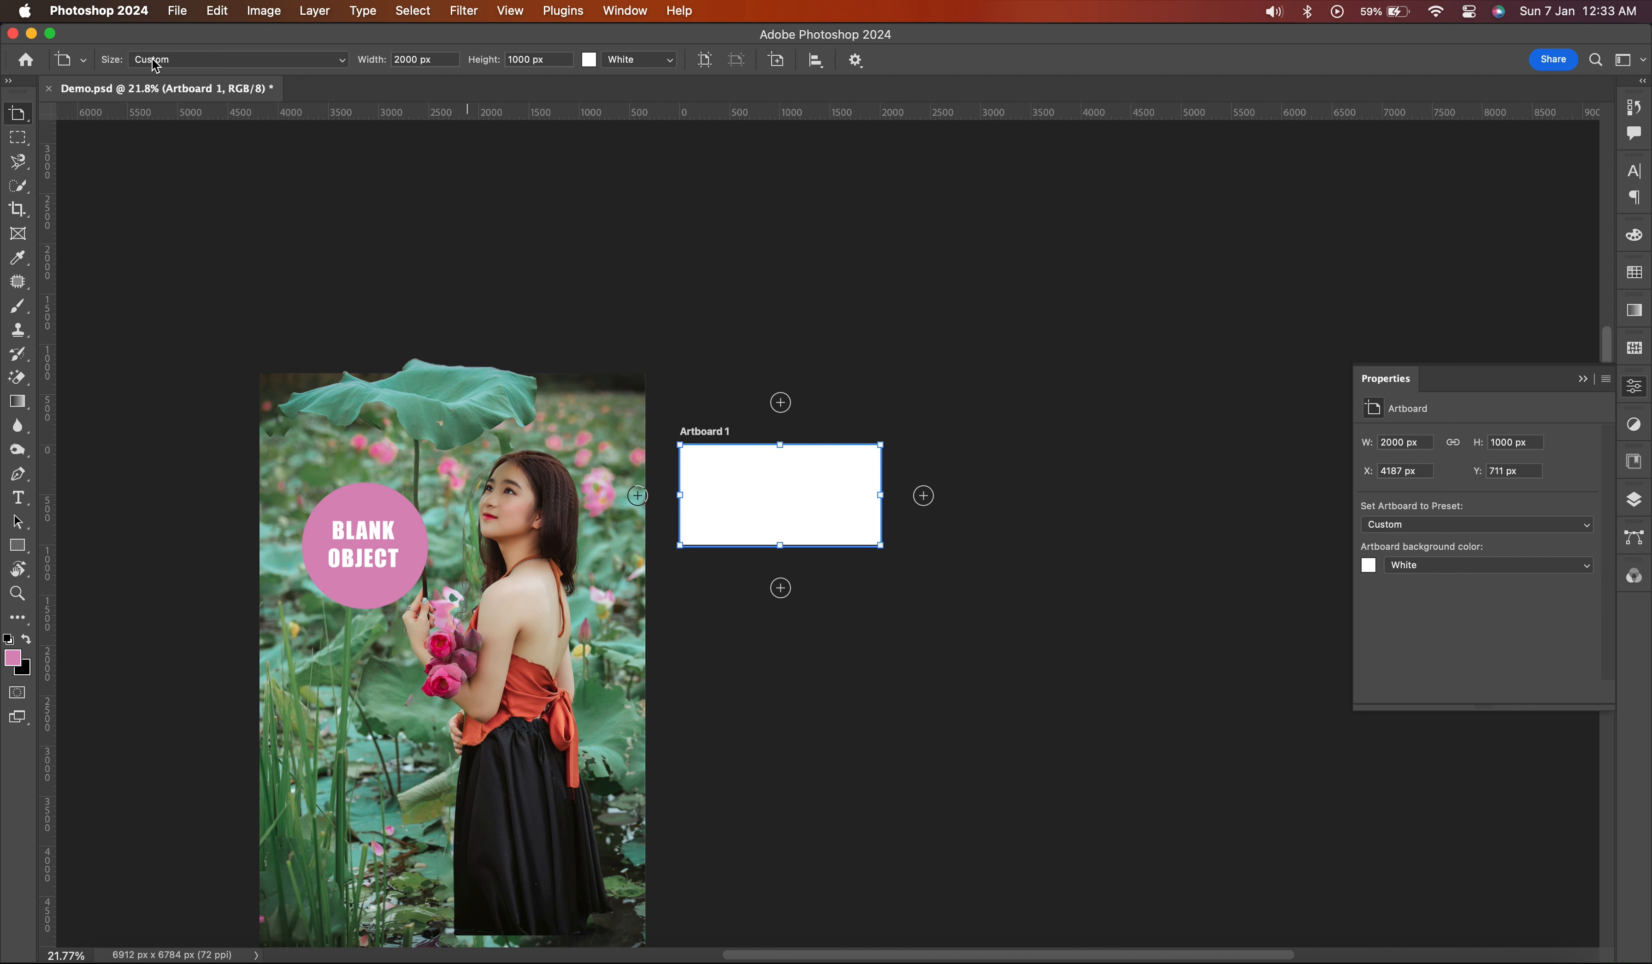
- Apply the iPhone X size preset to the artboard and keep its background color White
left_click(171, 61)
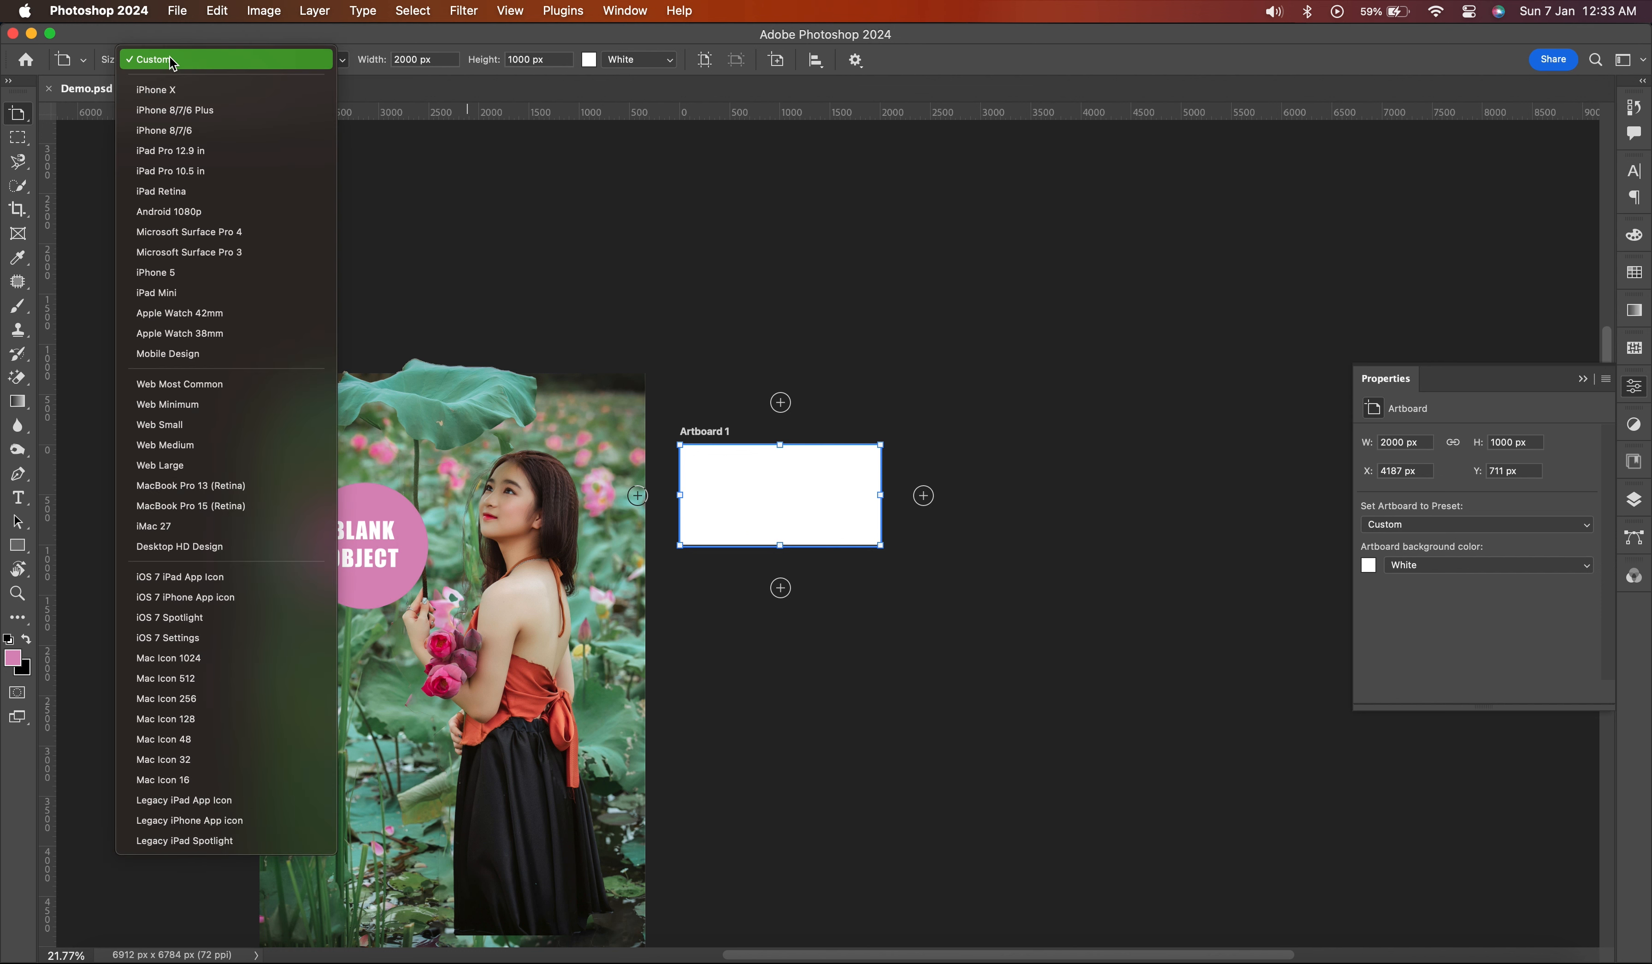
left_click(170, 90)
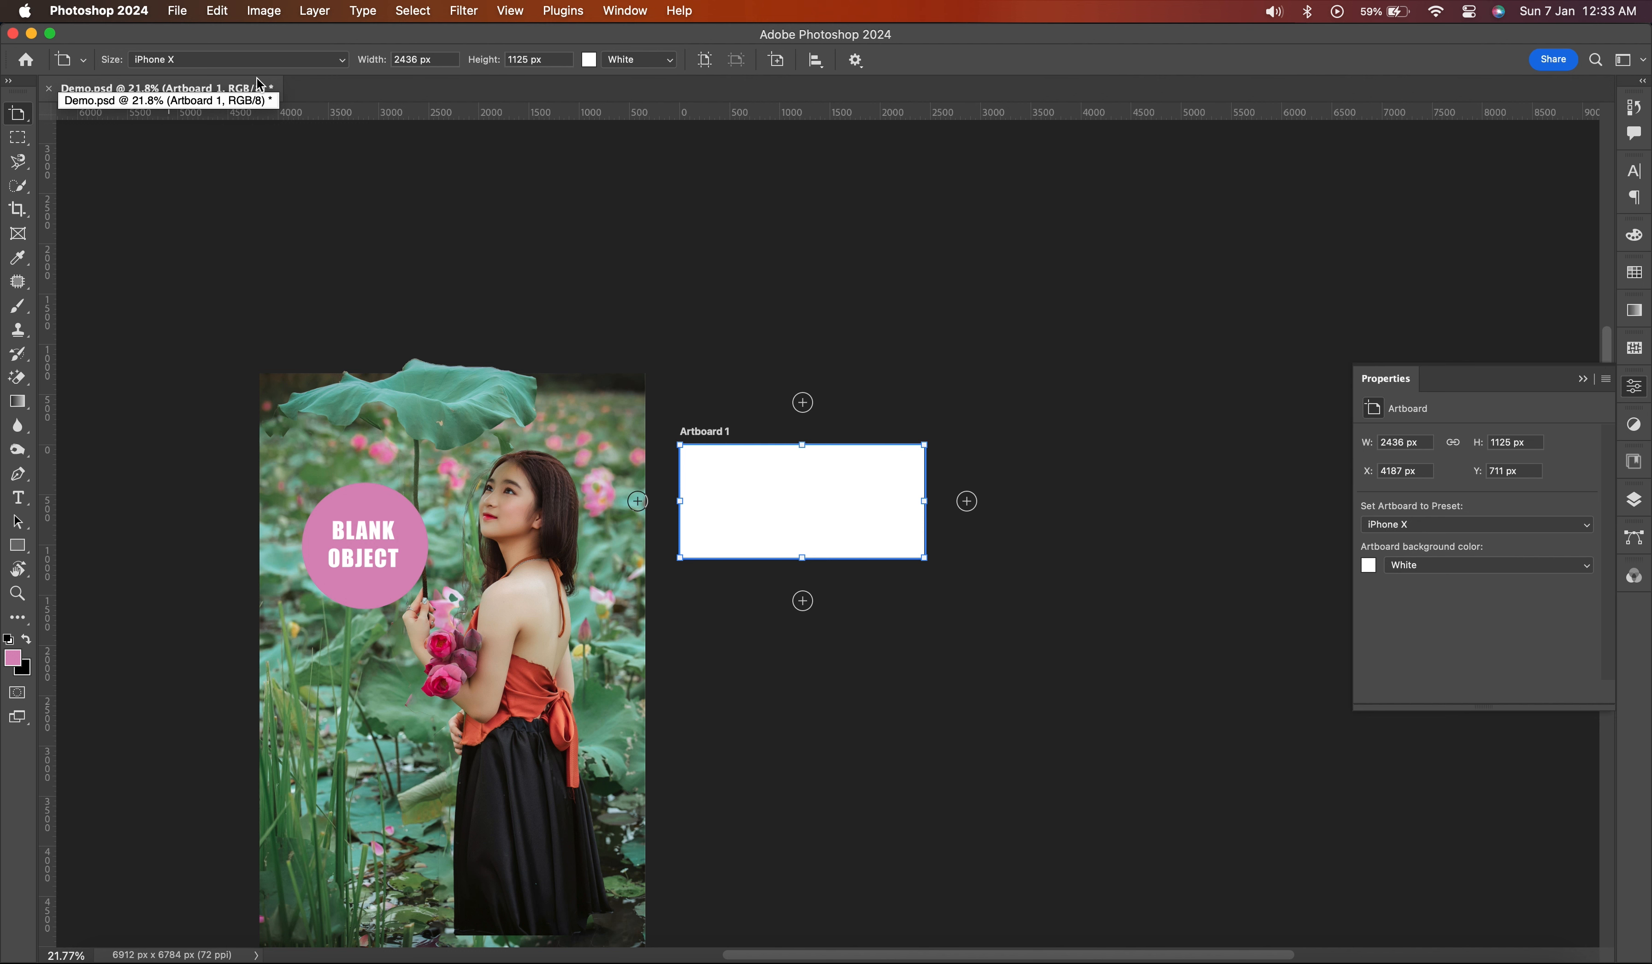
left_click(639, 63)
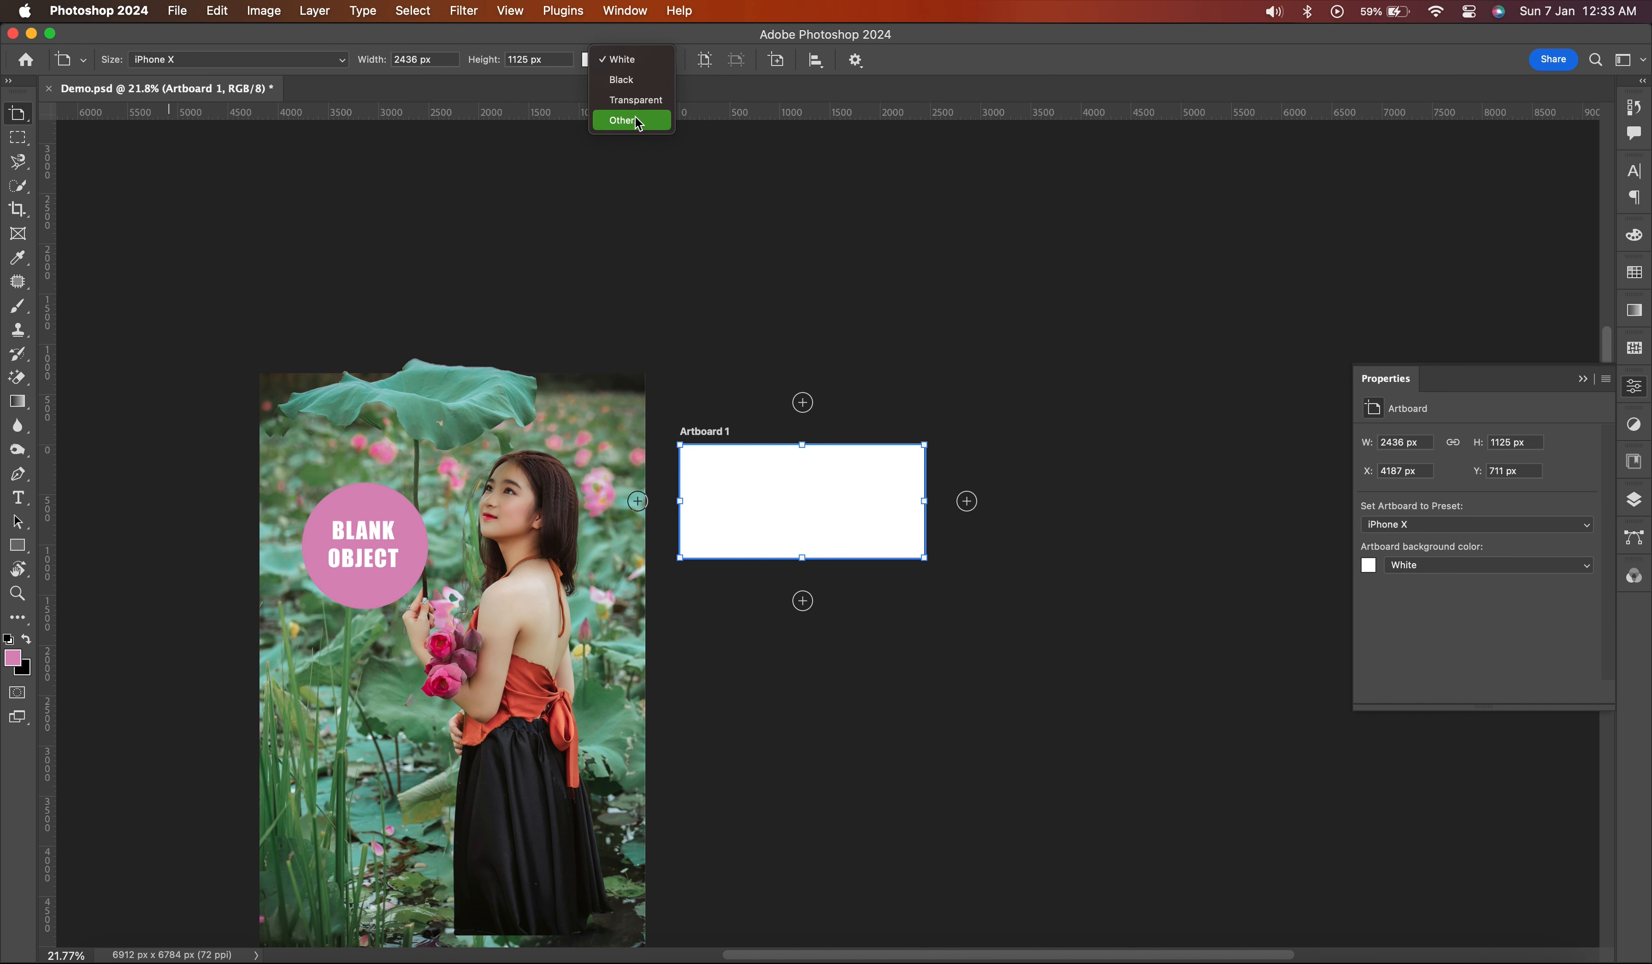
left_click(638, 59)
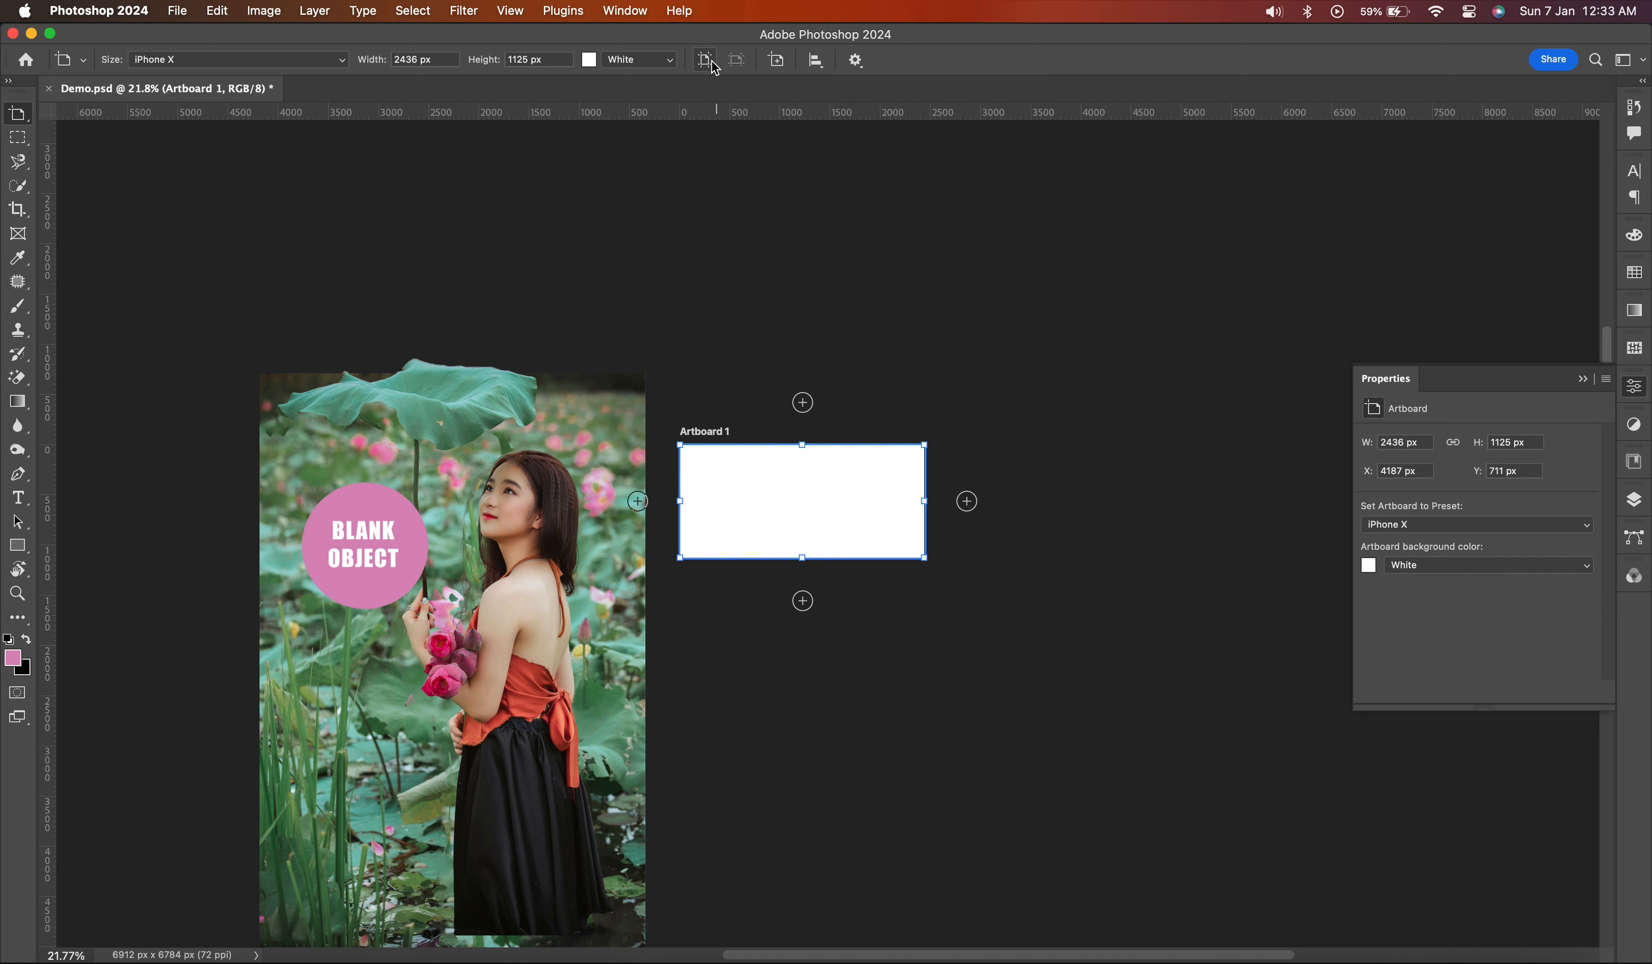
- Switch the artboard between portrait and landscape orientation, leaving it in portrait at 1125 by 2436 px
left_click(735, 60)
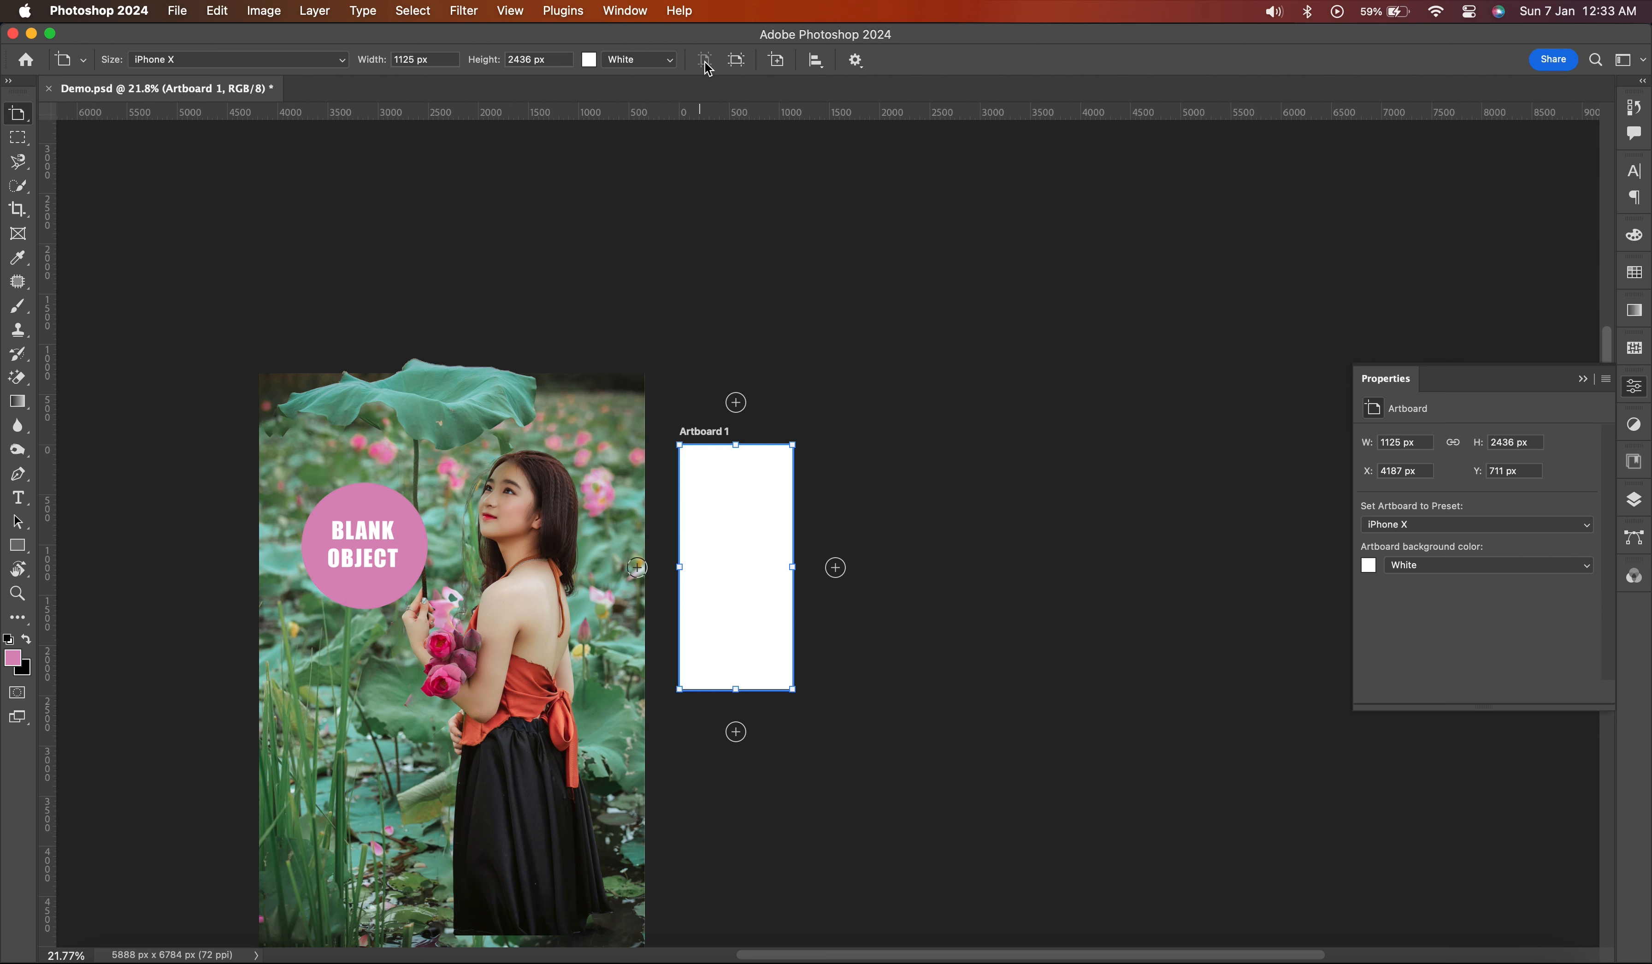
left_click(733, 61)
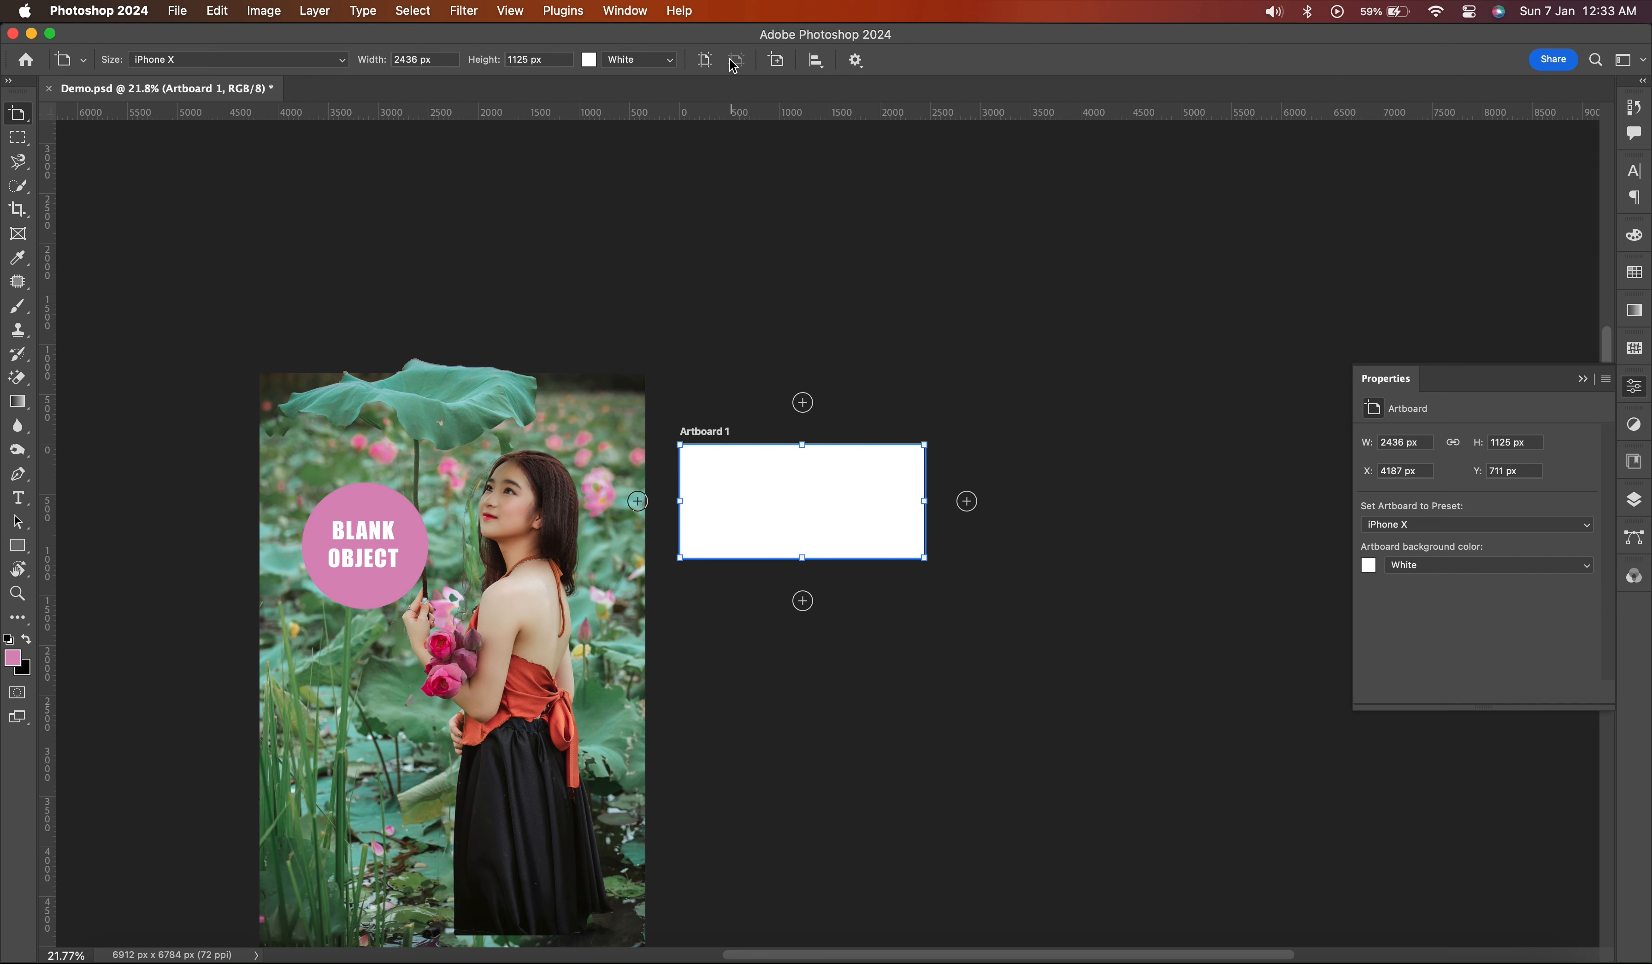
left_click(706, 61)
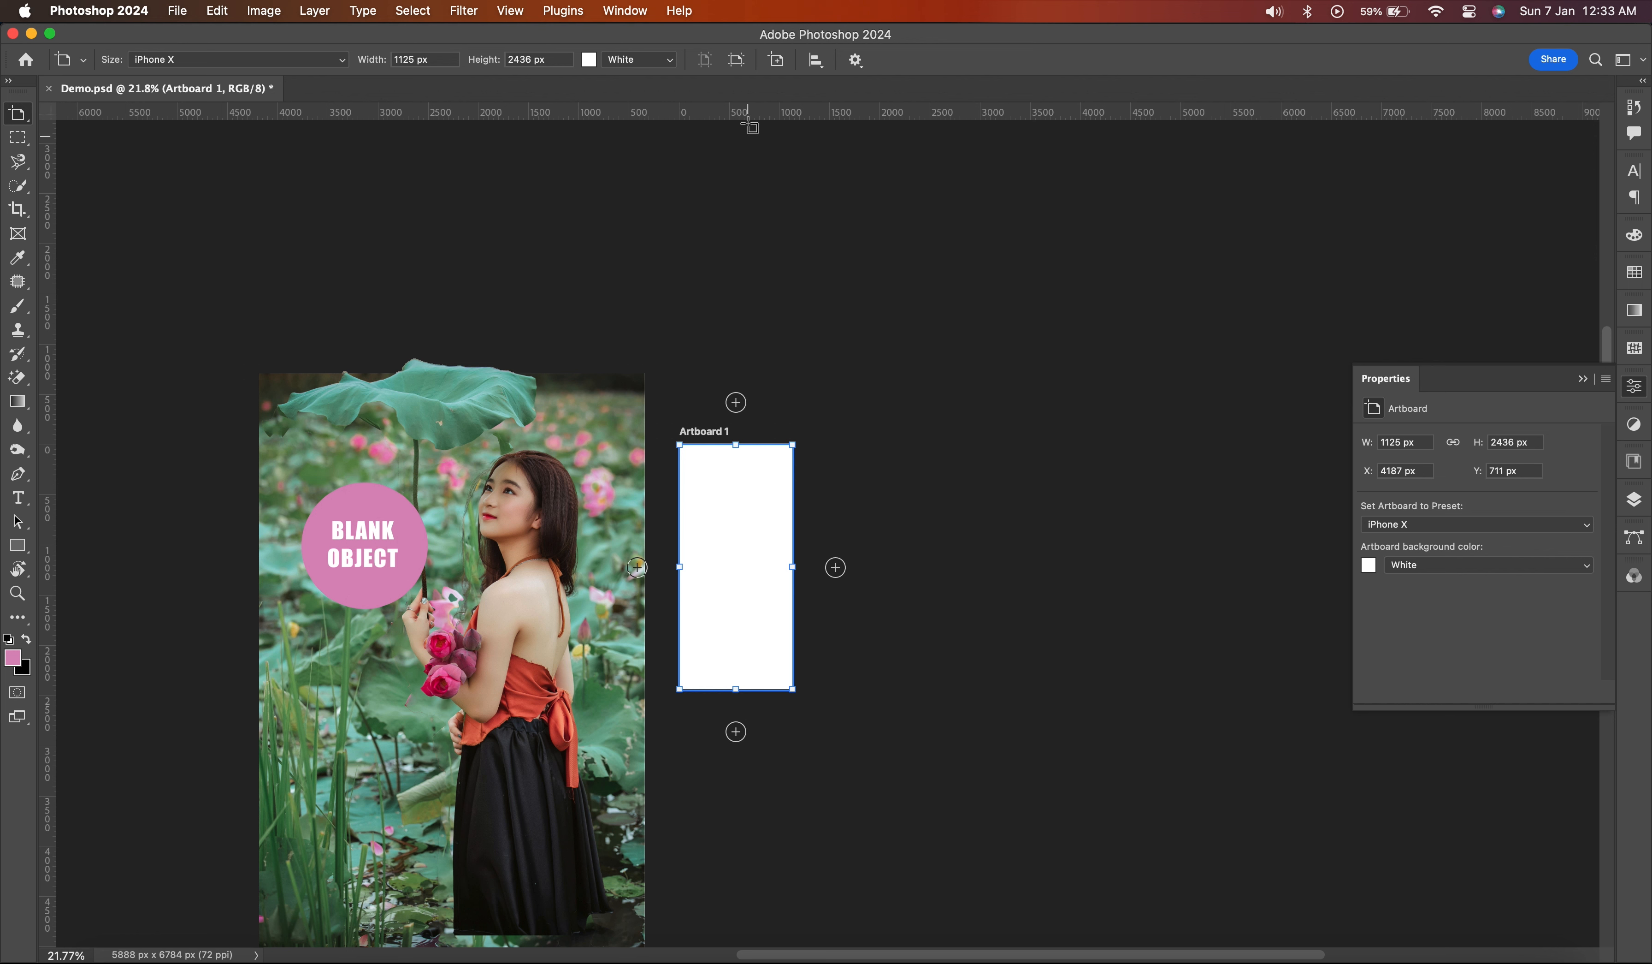
- Add a second iPhone X artboard to the right of the first and align the top edges of both artboards
left_click(777, 64)
left_click(845, 494)
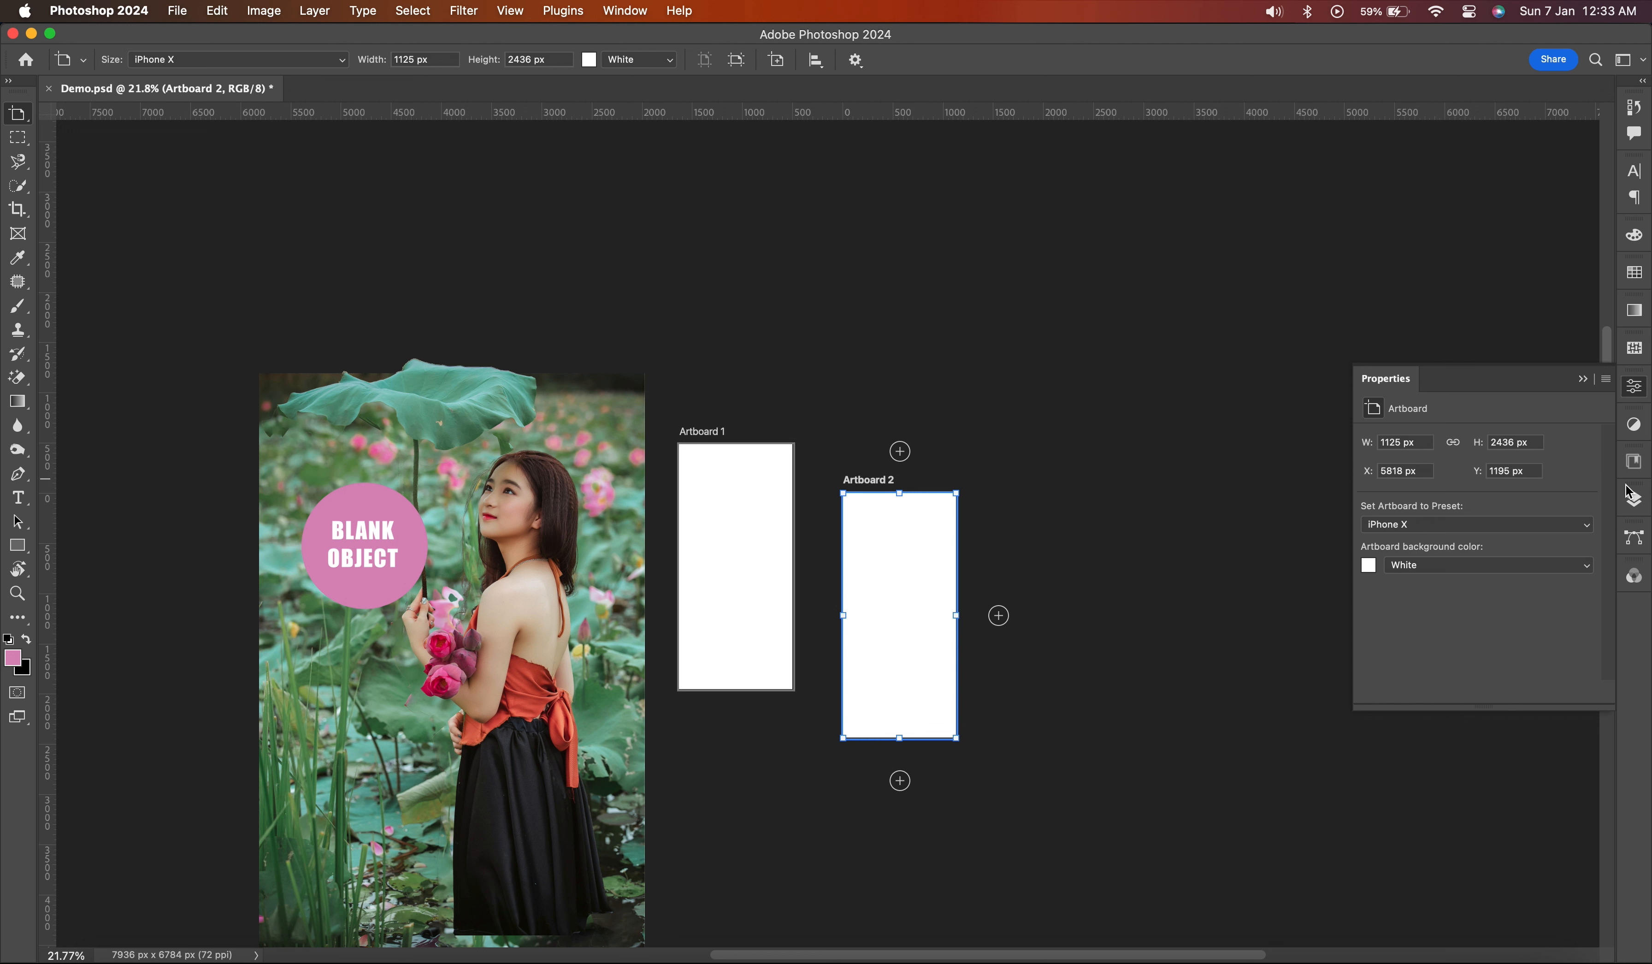
left_click(1634, 499)
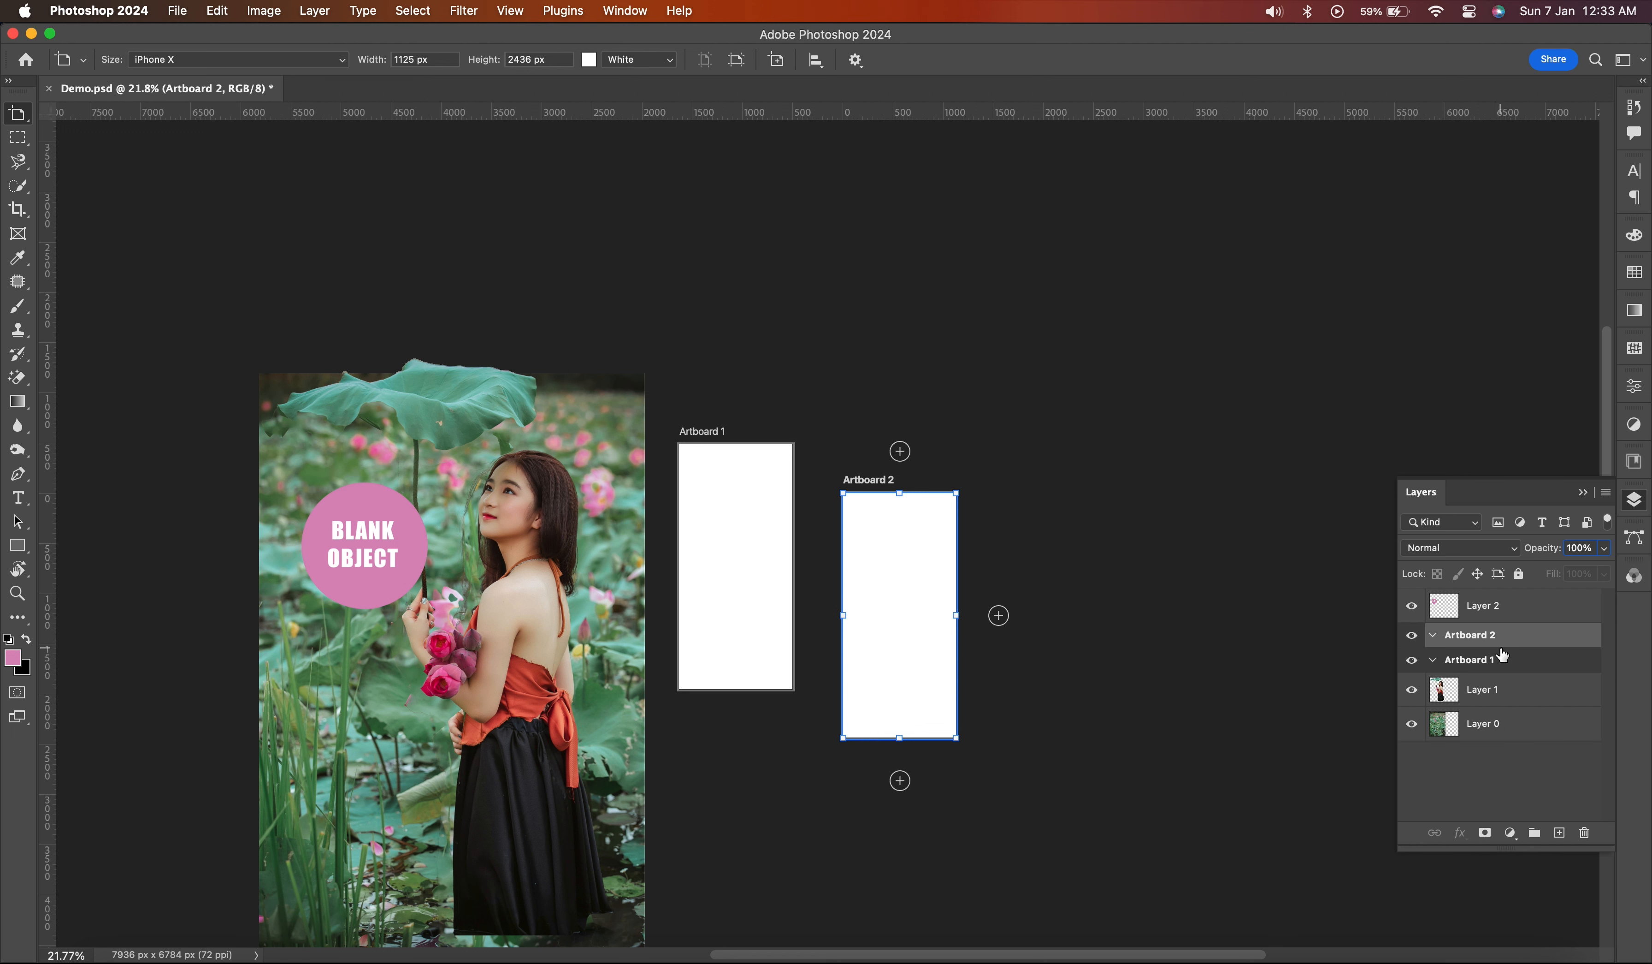
left_click(1503, 661, "shift")
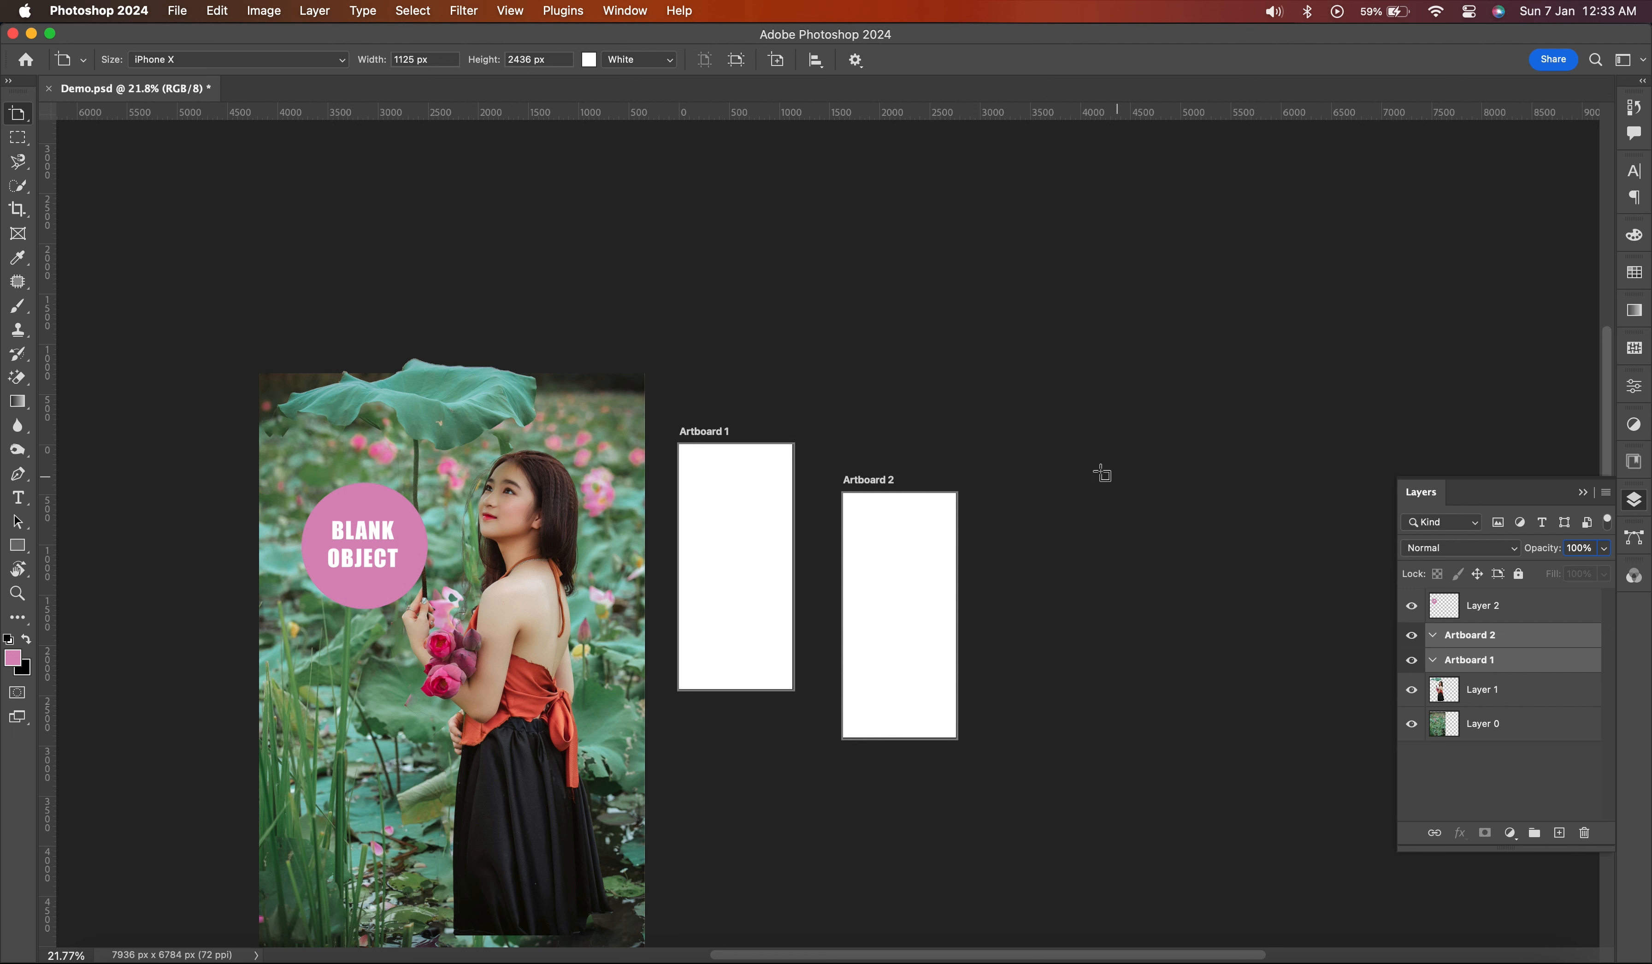
left_click(816, 61)
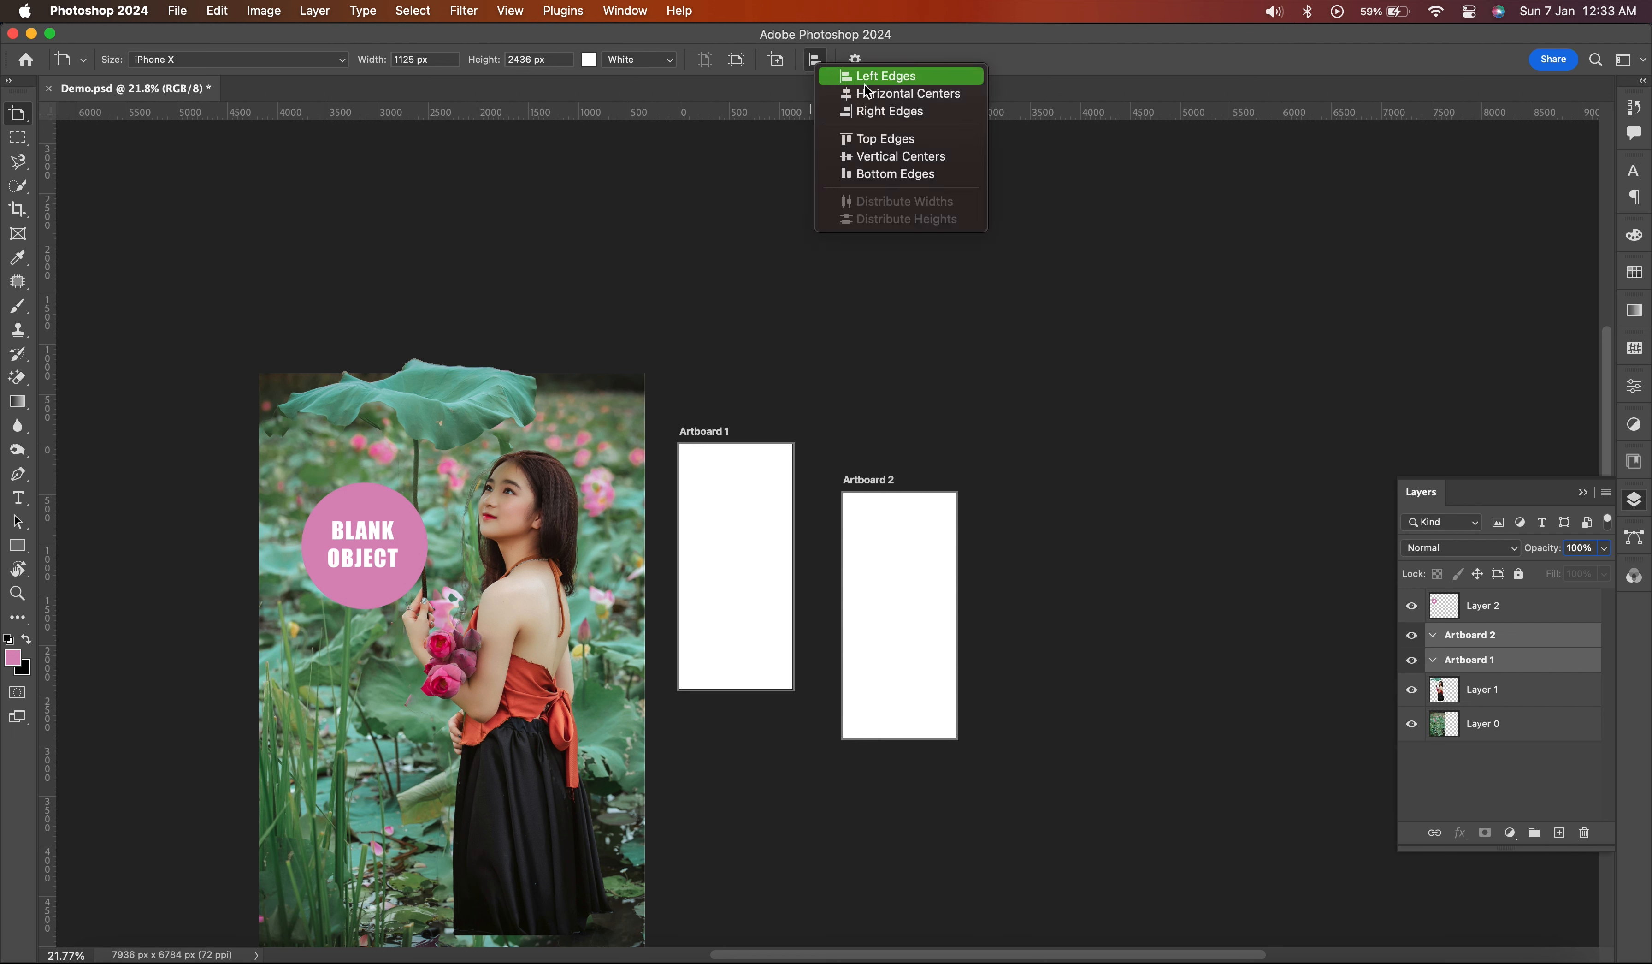
left_click(879, 141)
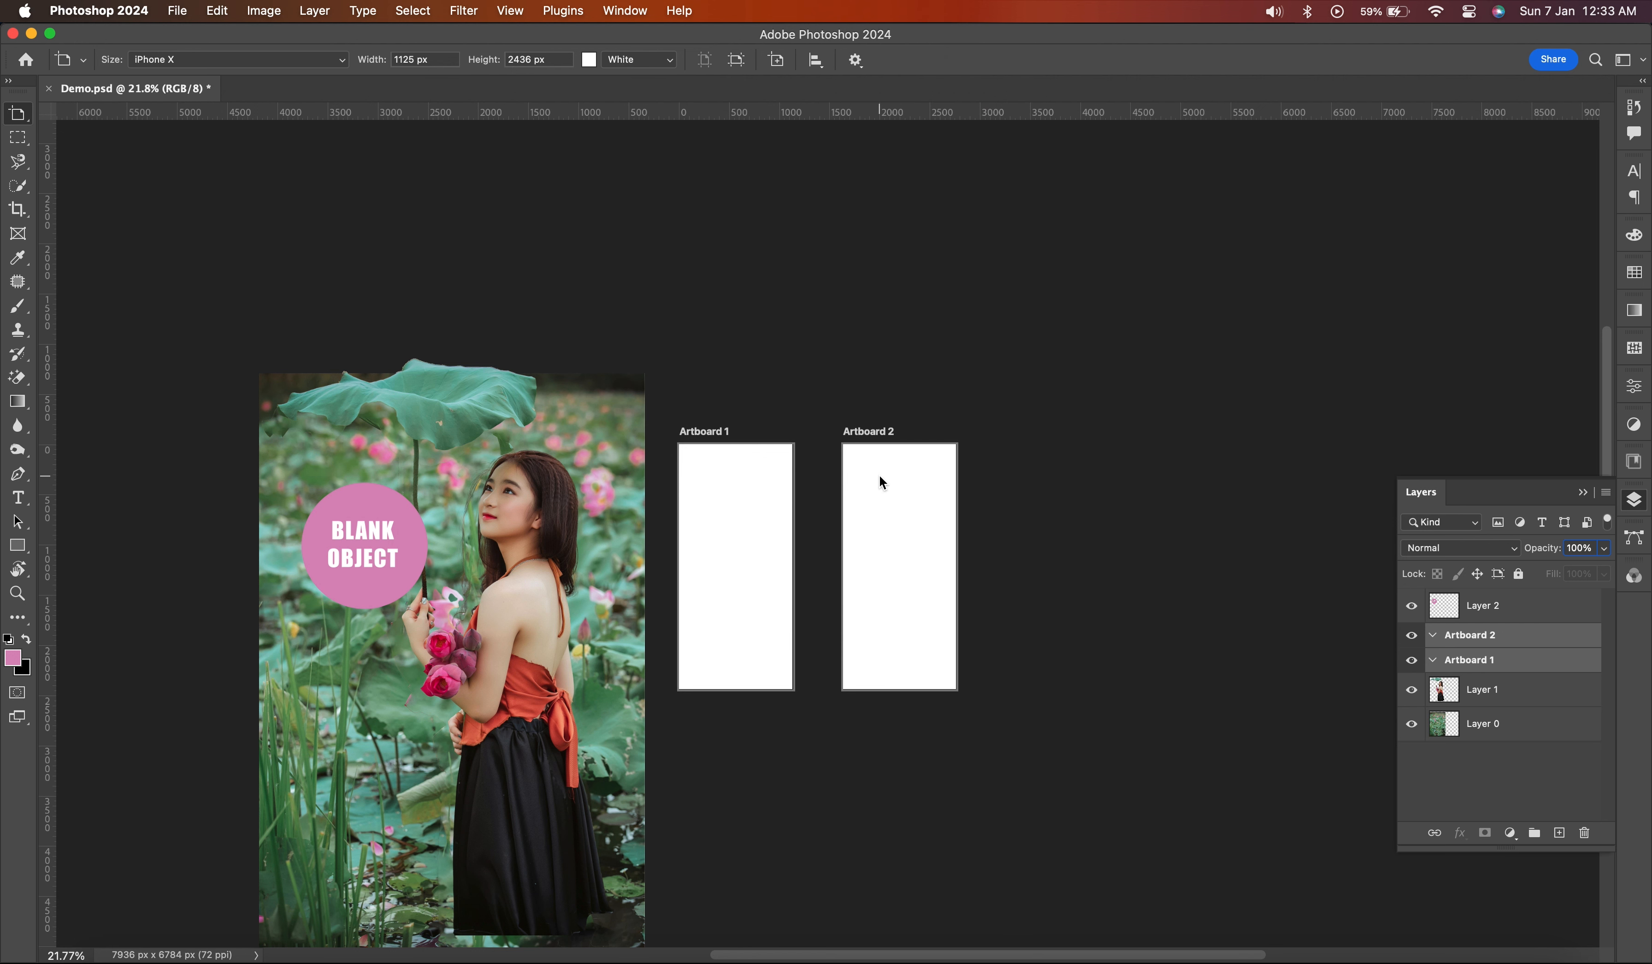
- Add an iPhone X artboard above Artboard 2 and another to the right of that new artboard
key("v")
left_click(880, 477)
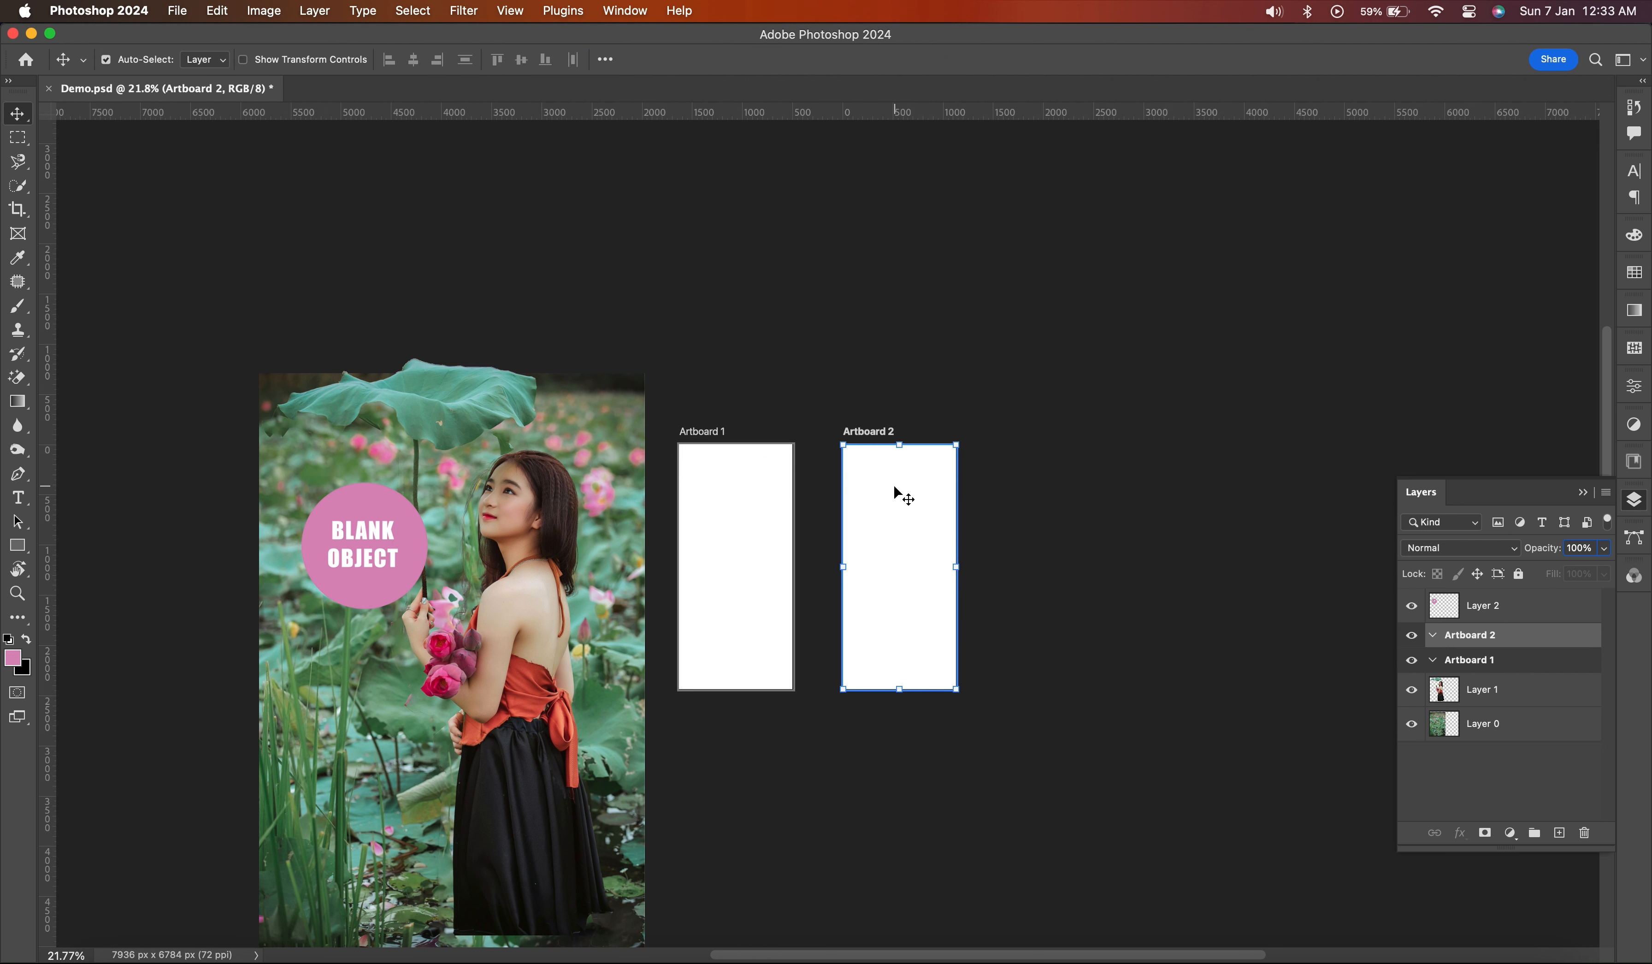
key("shift+v")
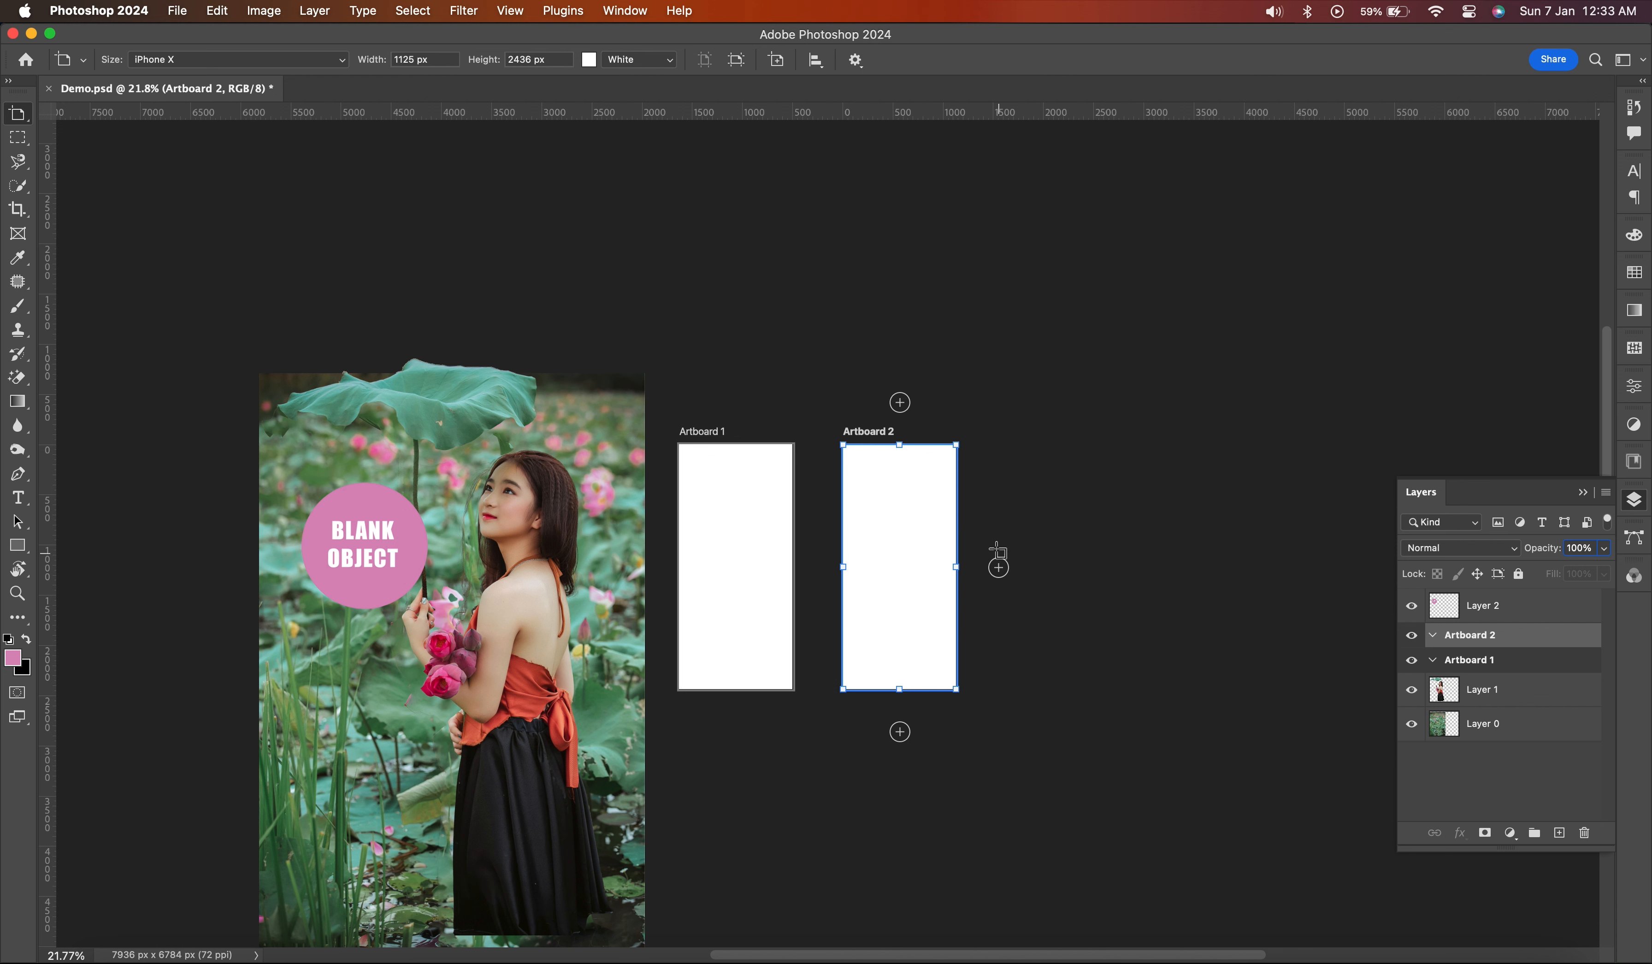
left_click(899, 401)
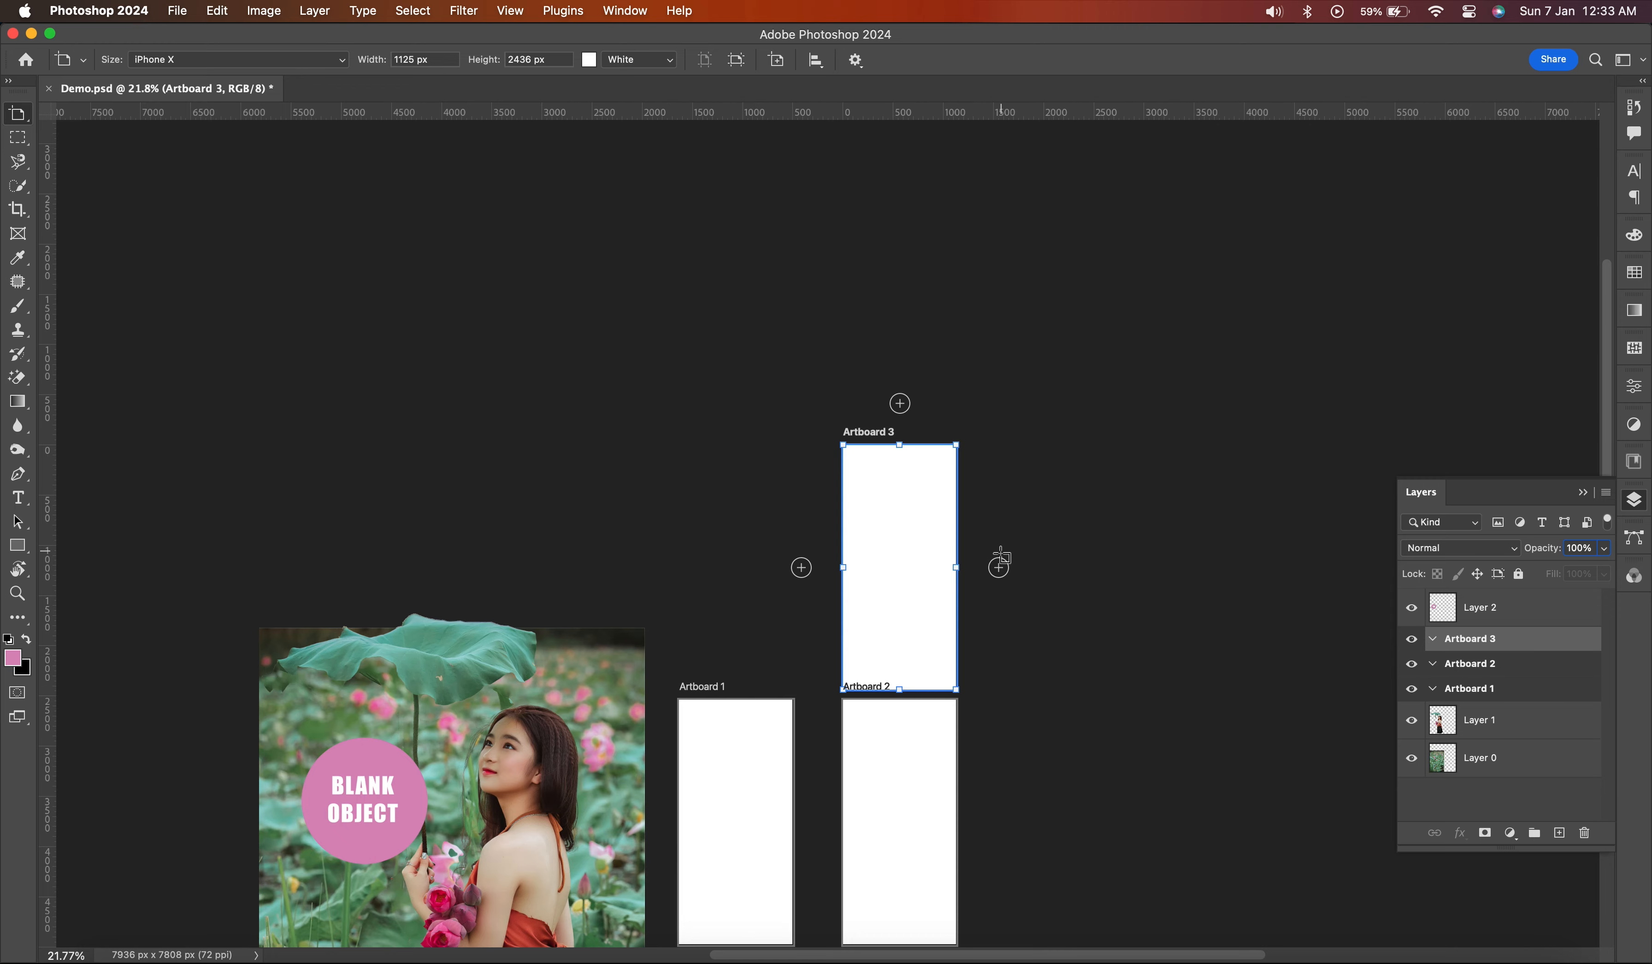
left_click(999, 567)
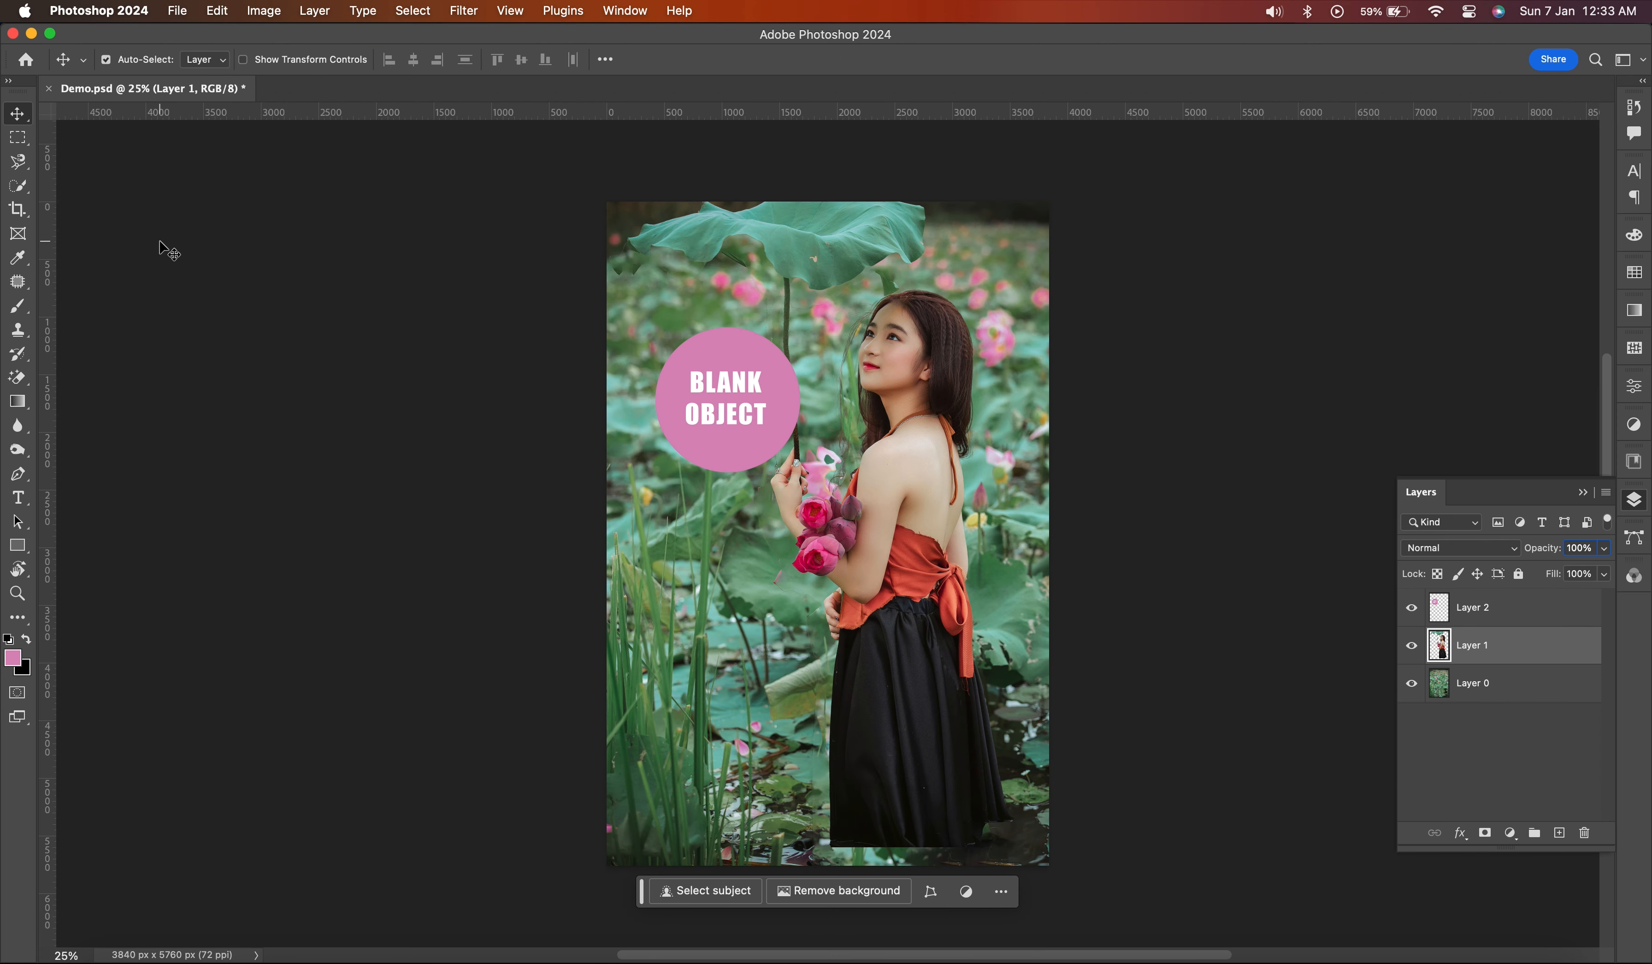
- Build a combined selection from four overlapping rectangles across the pink circle and the woman using the Rectangular Marquee tool
left_click(21, 141)
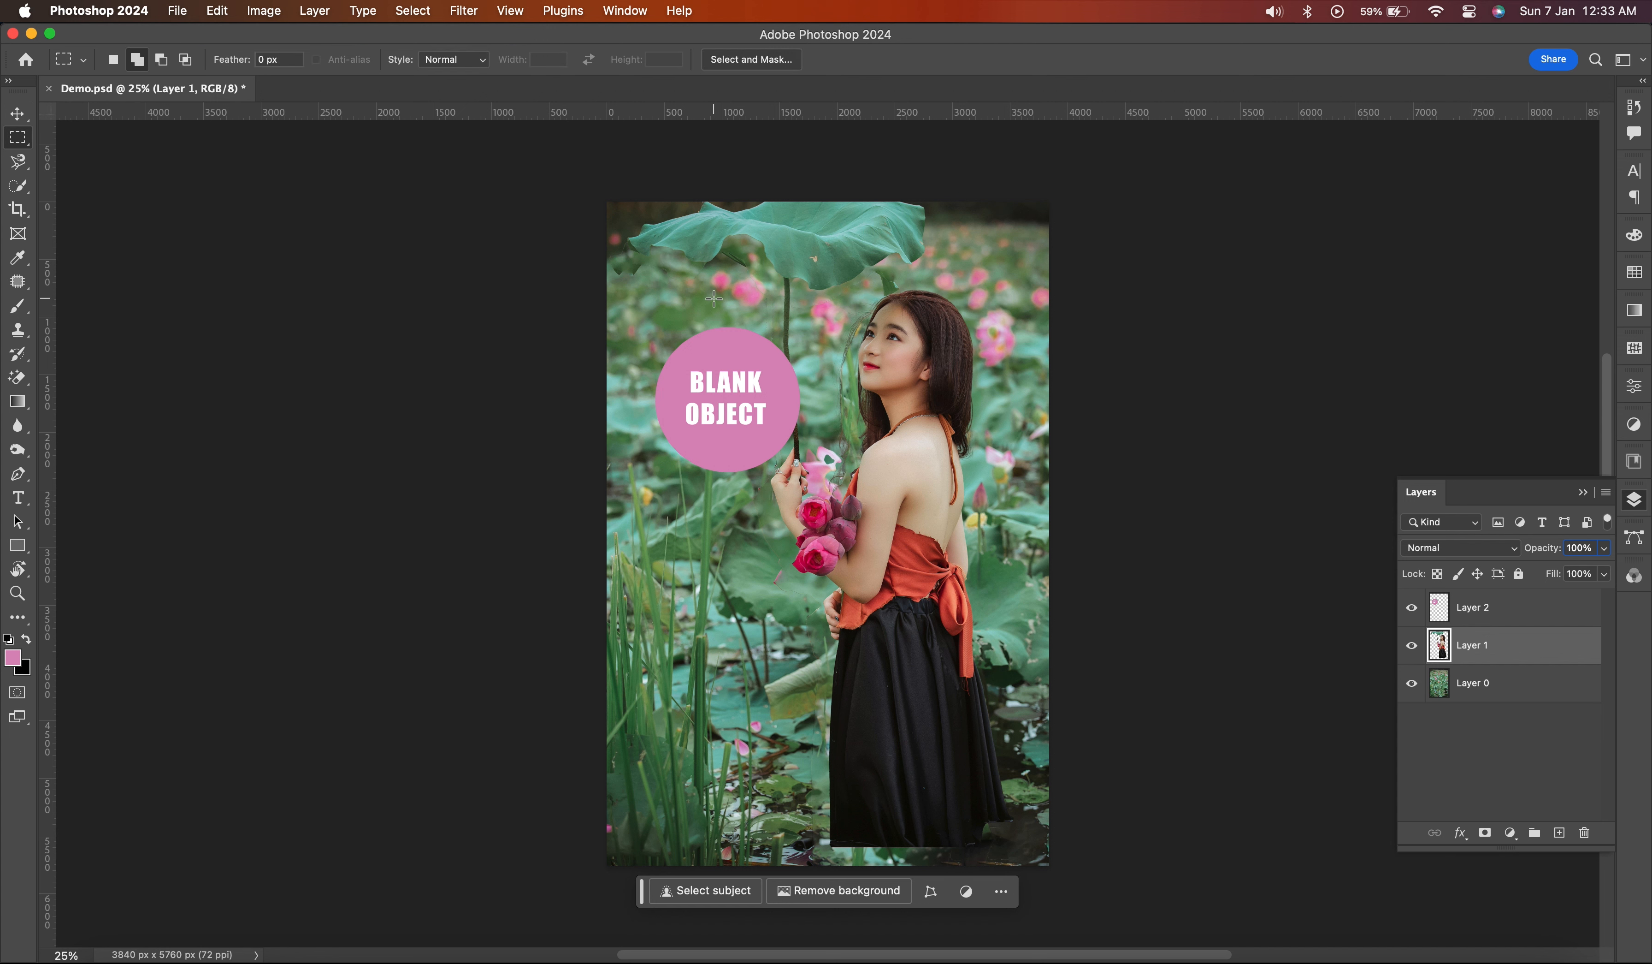
right_click(18, 137)
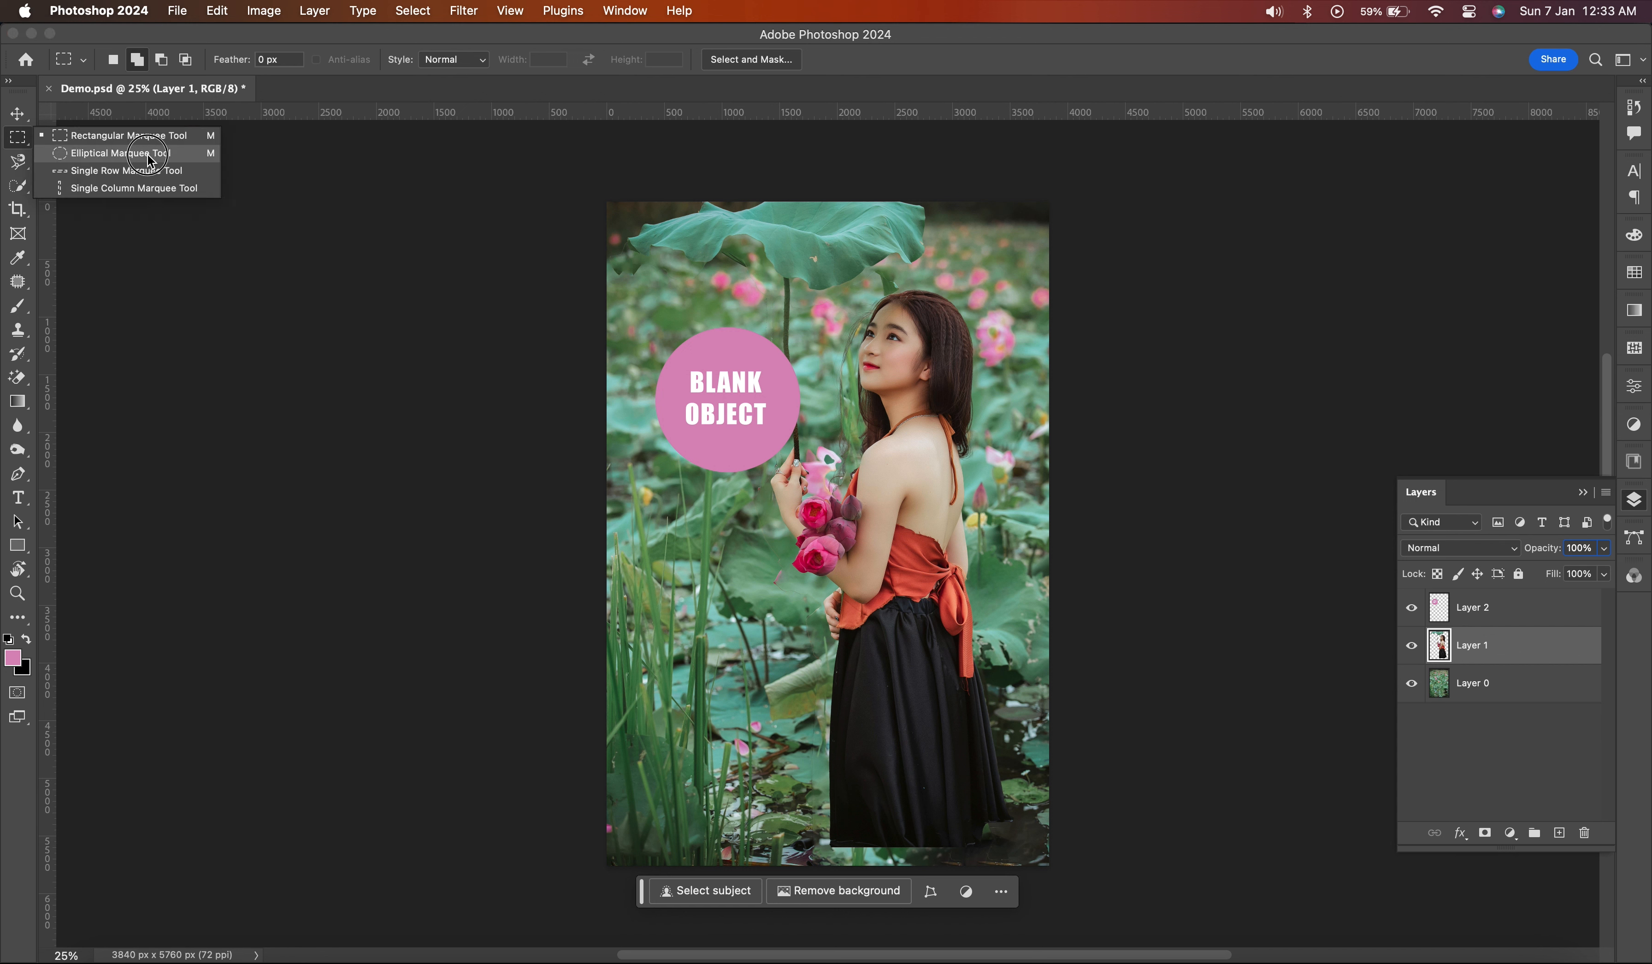
left_click(143, 190)
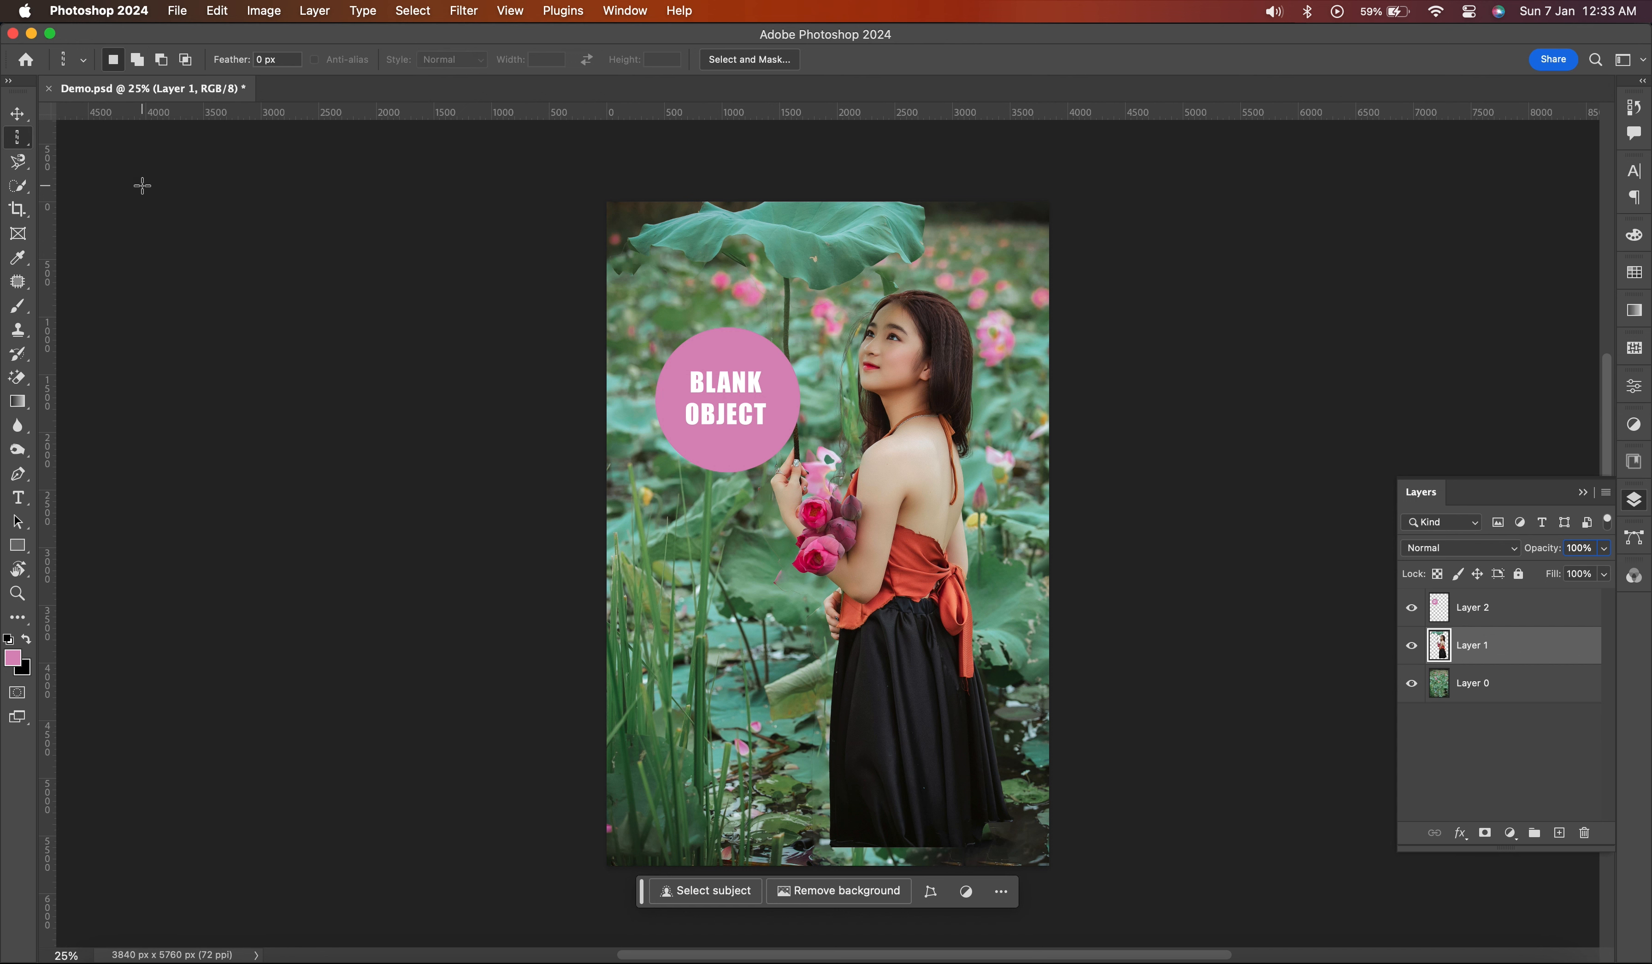
left_click(19, 141)
left_click(19, 140)
left_click(87, 132)
left_click_drag(730, 329, 994, 564)
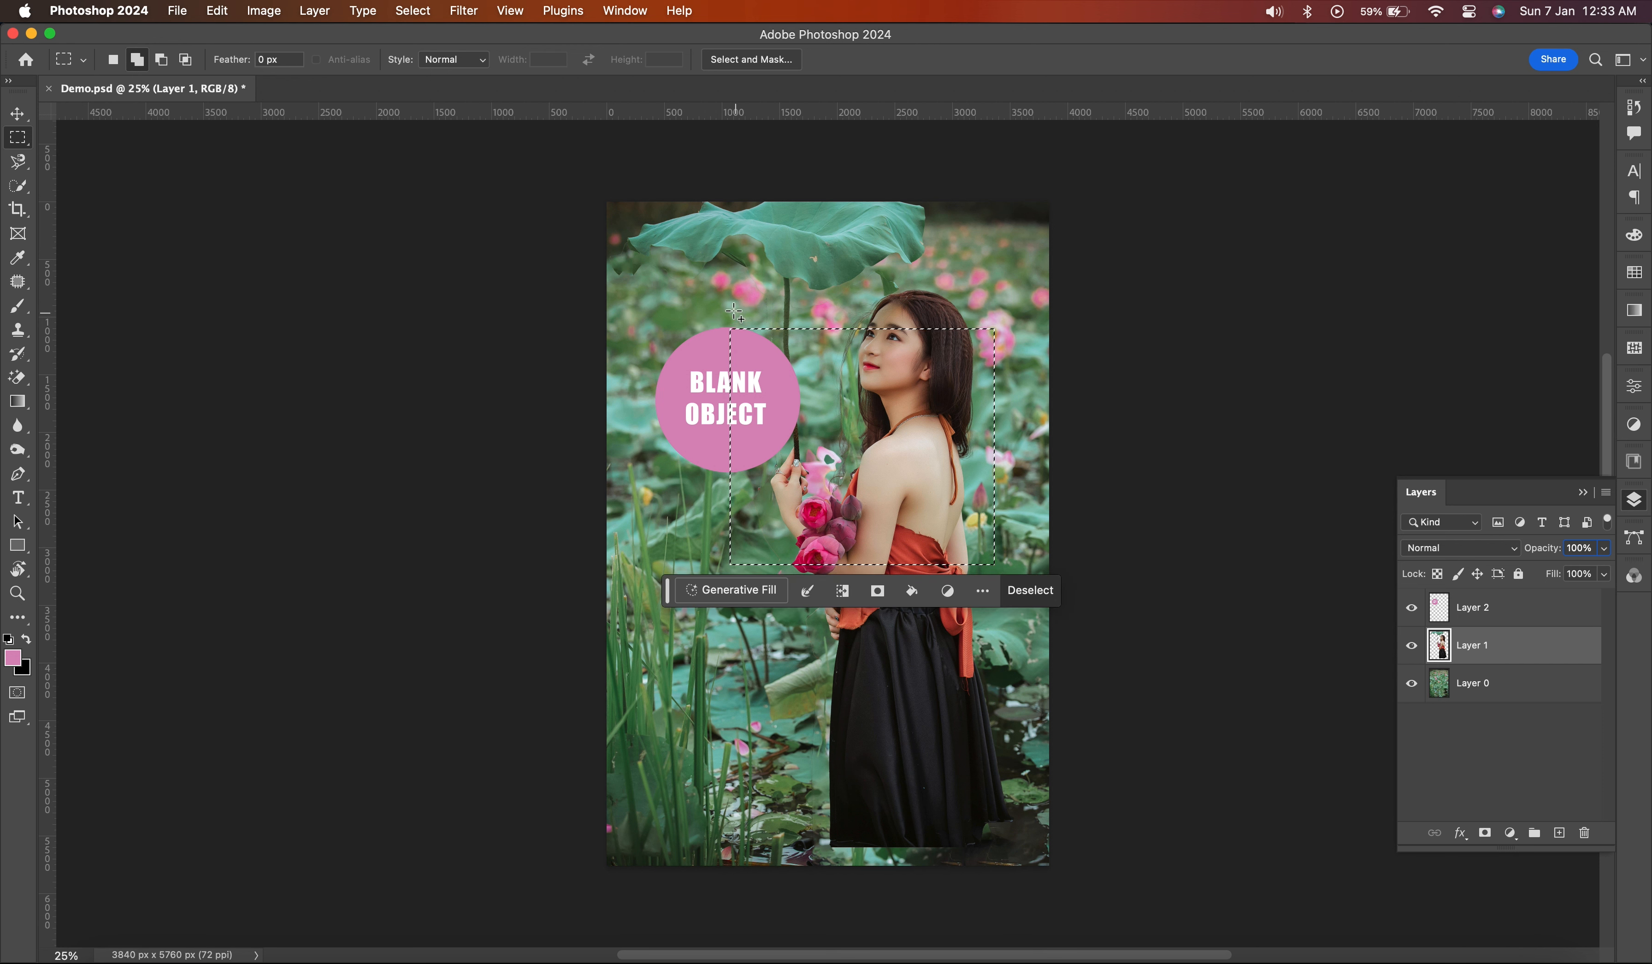
left_click_drag(689, 258, 712, 612)
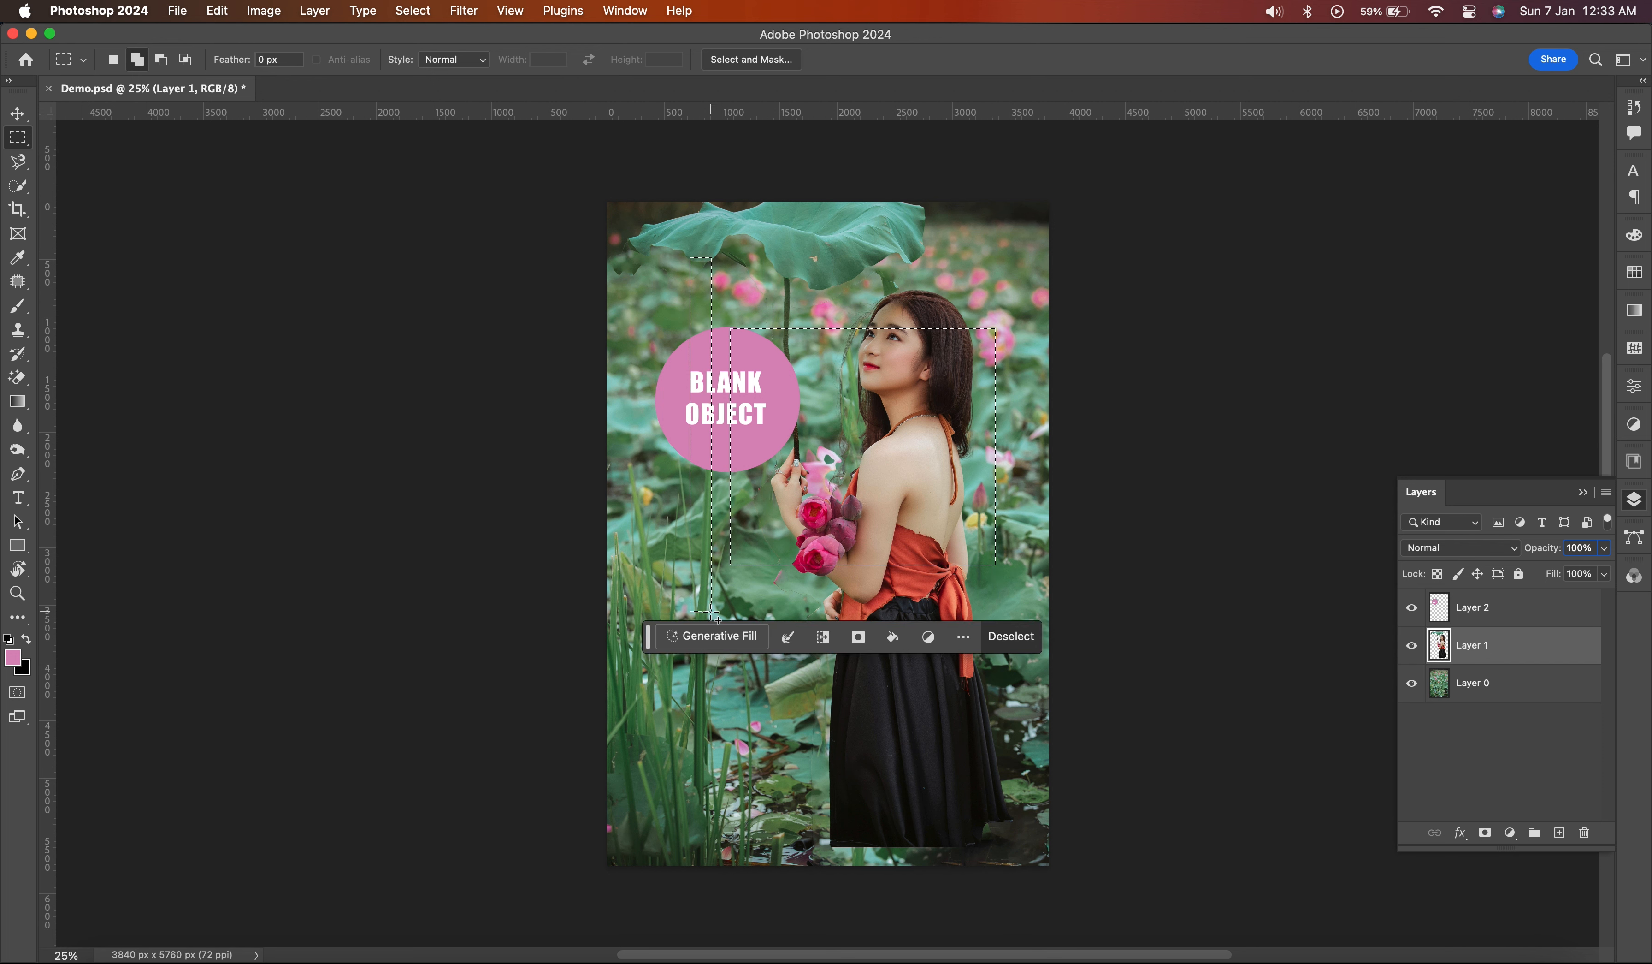
left_click_drag(663, 491, 836, 623)
left_click_drag(894, 601, 701, 443)
- Try filling the combined selection on Layer 1 with the pink foreground color, undo the fill and deselect
key("alt+BackSpace")
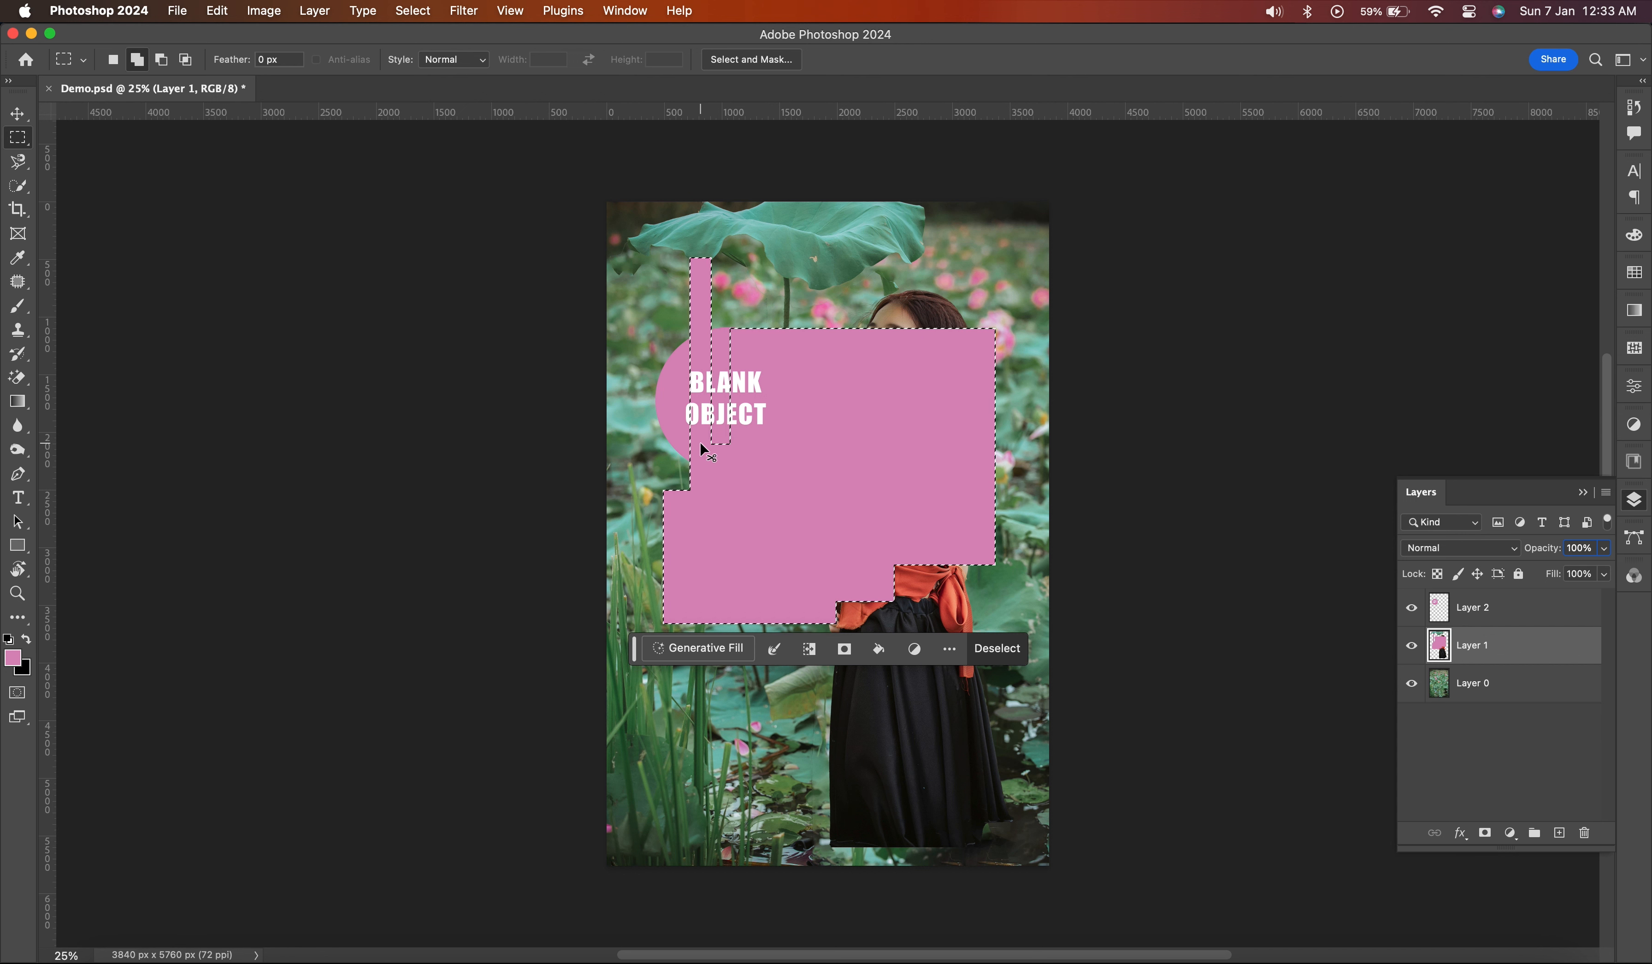
key("super+z")
key("super+d")
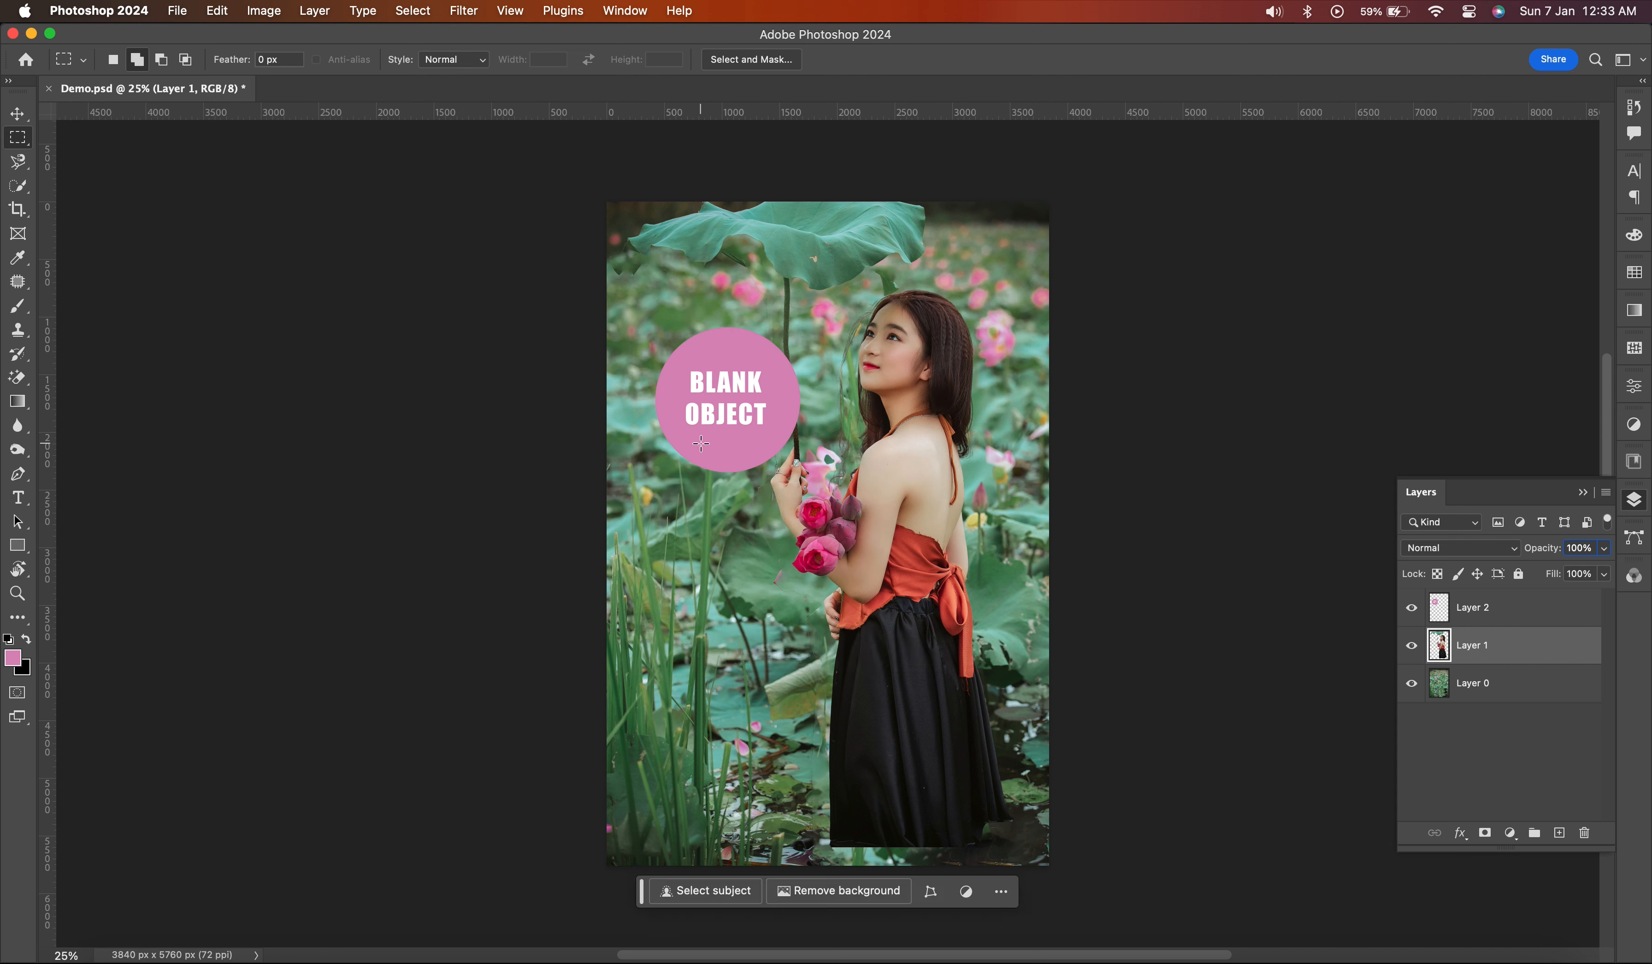
- Select an elliptical area below the pink circle, try moving its content up to the right, and deselect
key("shift+m")
left_click_drag(704, 482, 884, 687)
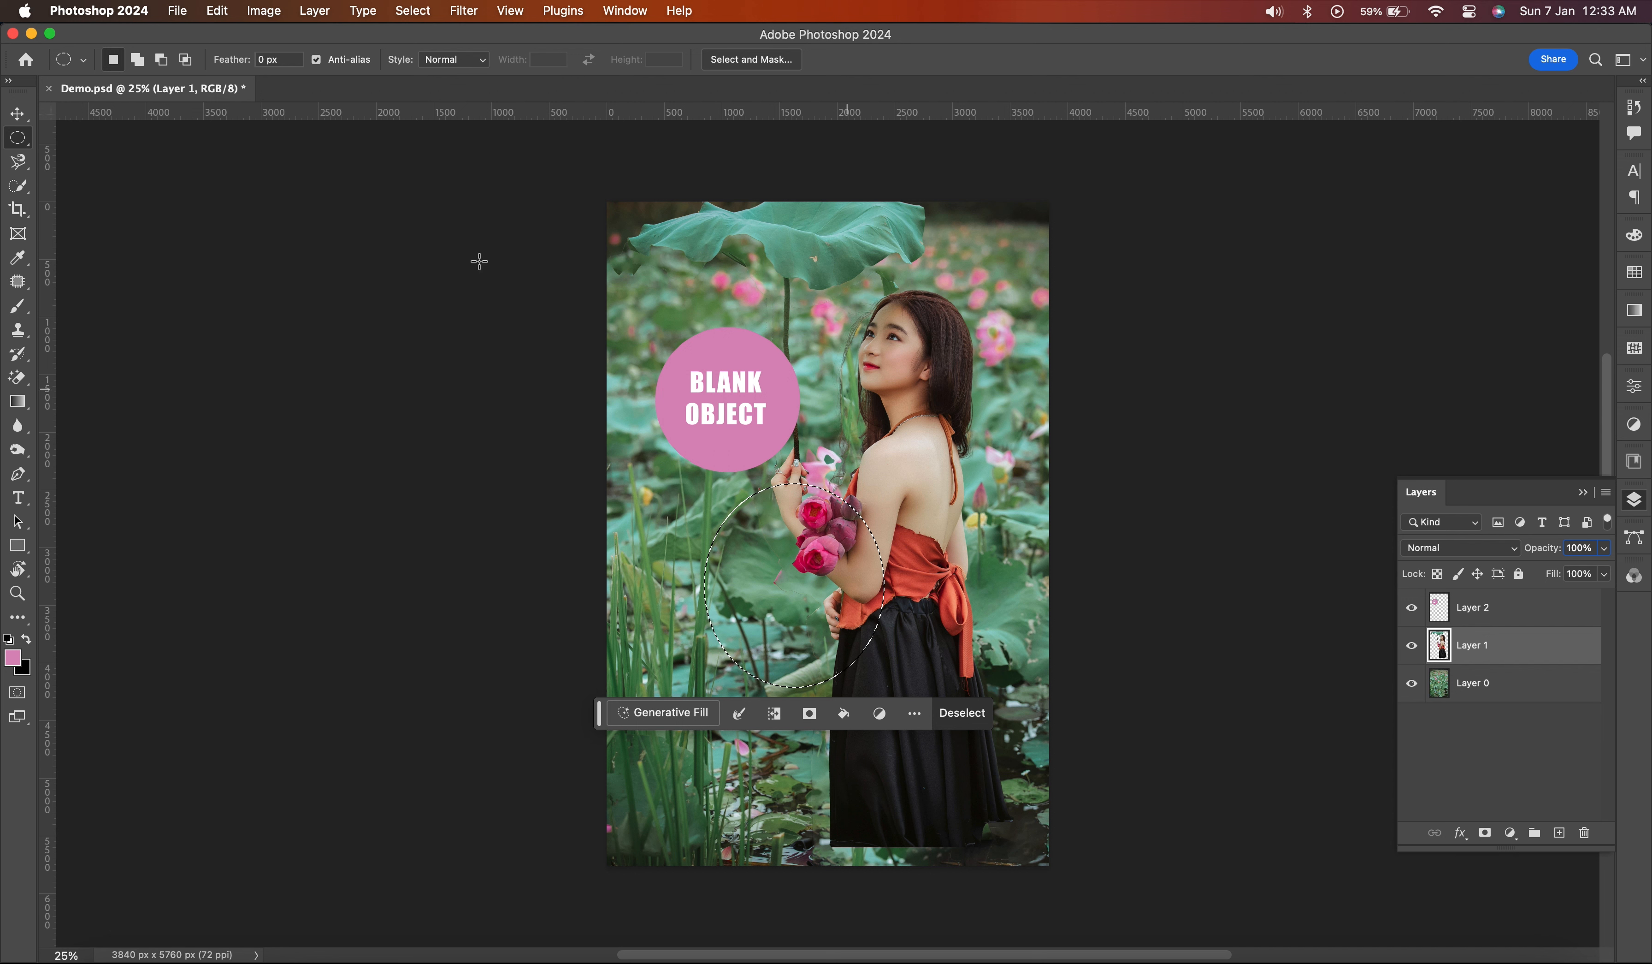
key("v")
key("v")
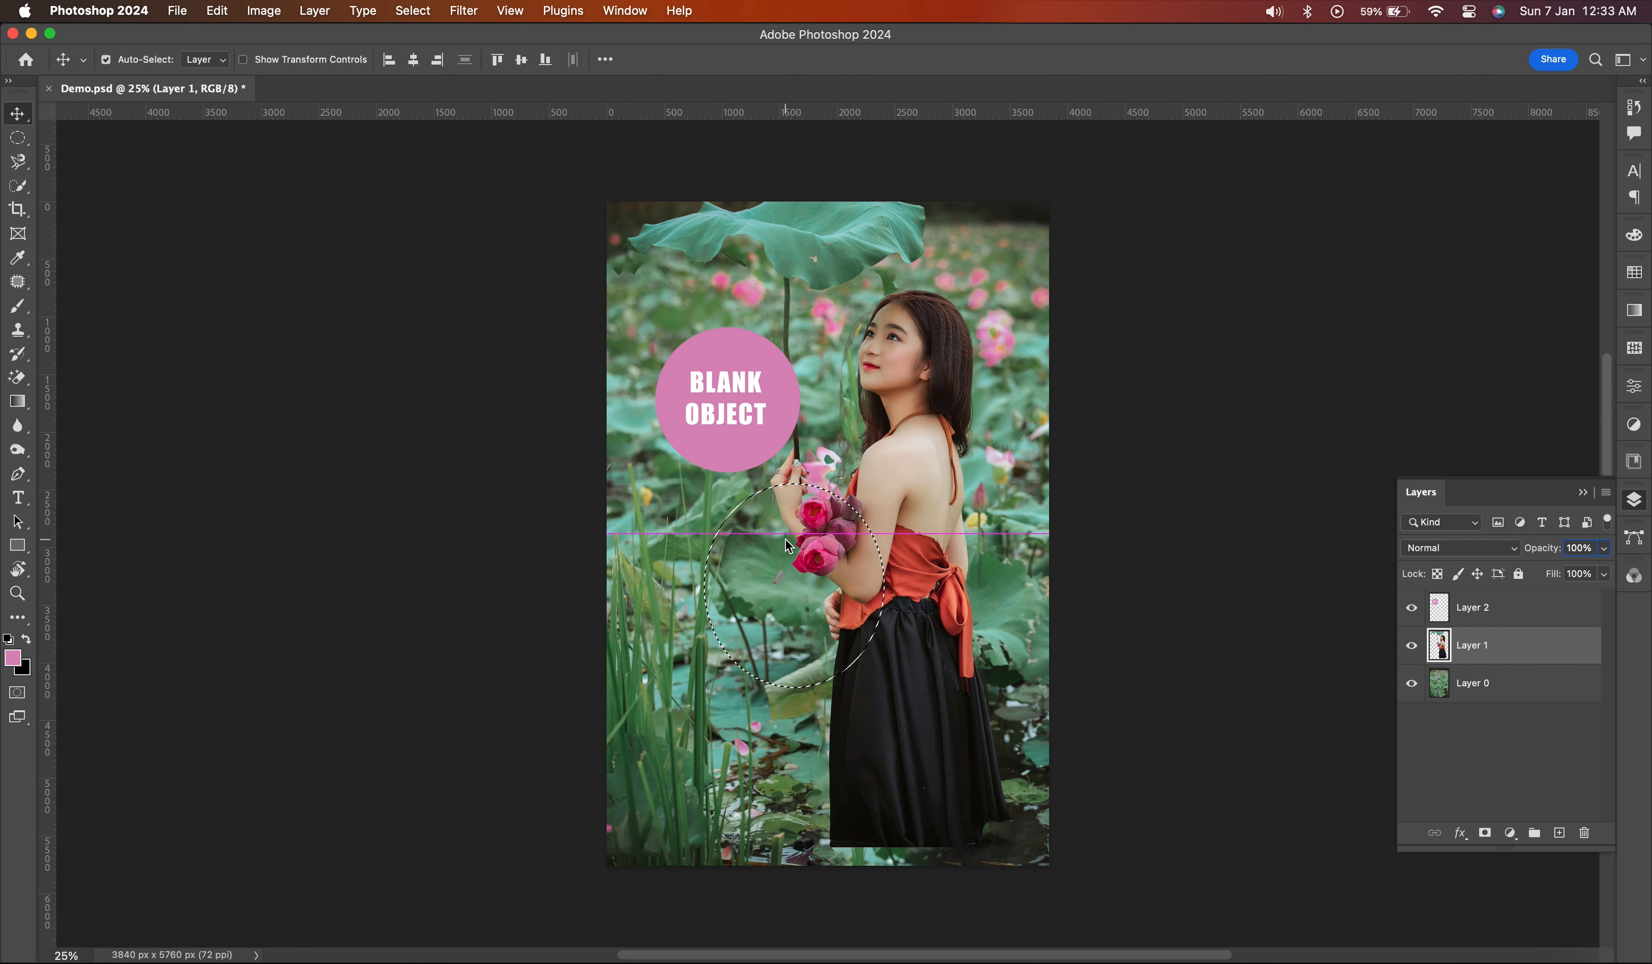
left_click_drag(787, 539, 864, 471)
key("super+z")
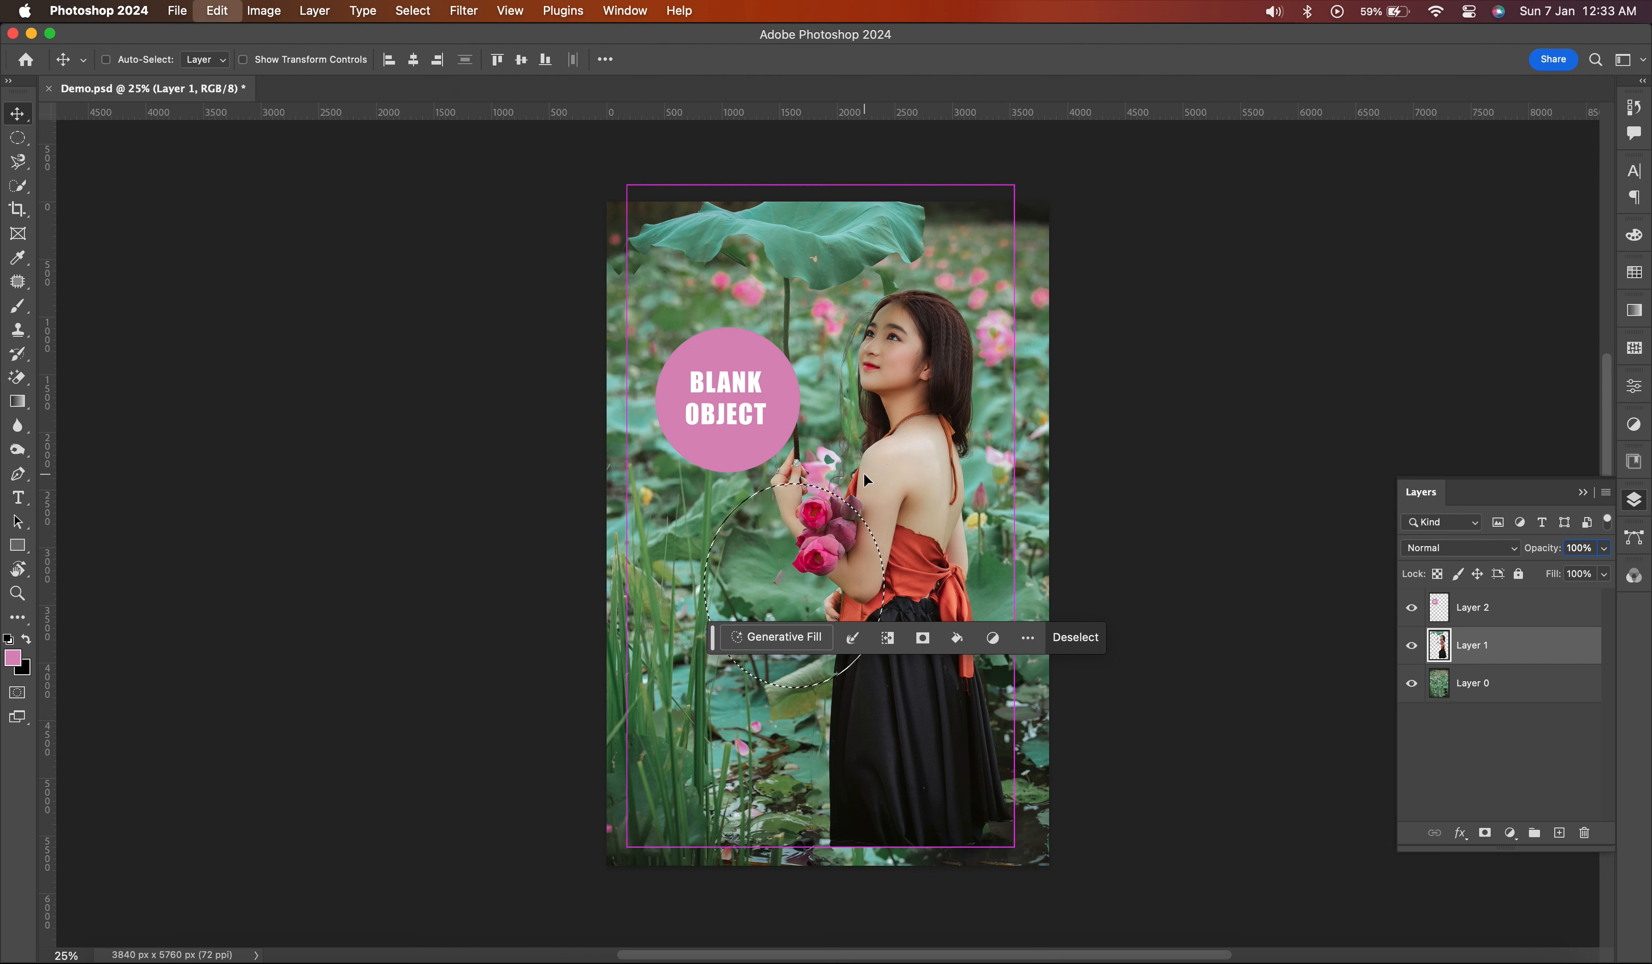
key("super+d")
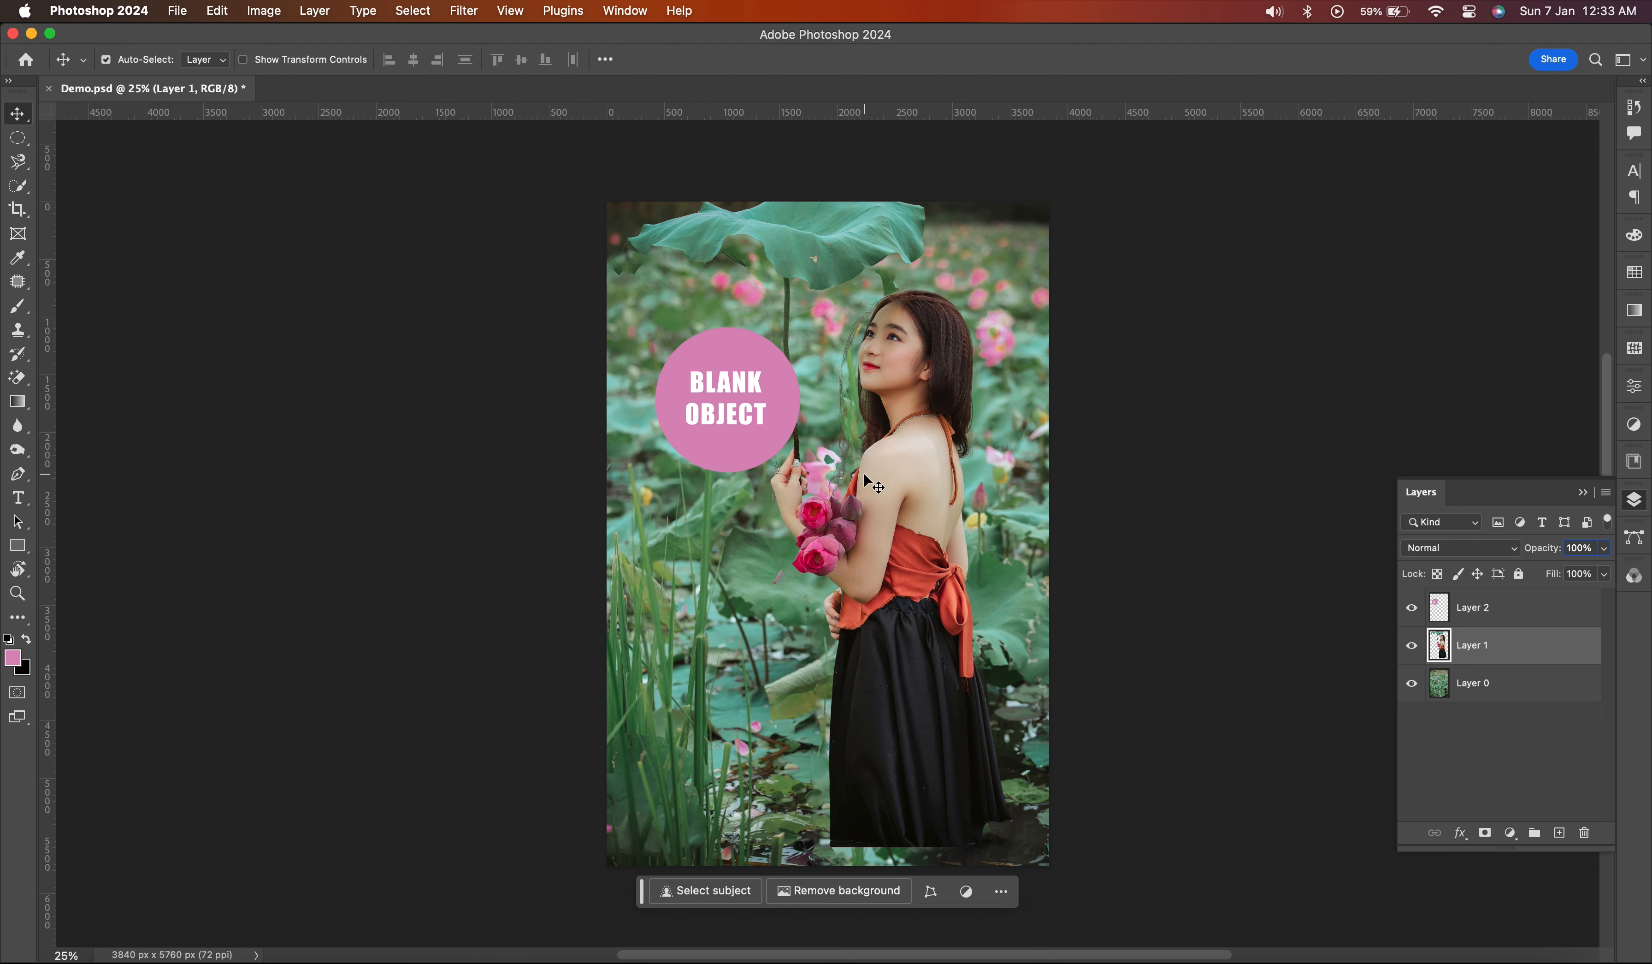
- Select a single pixel row across the image with the Single Row Marquee tool and add a second row above it
left_click(24, 141)
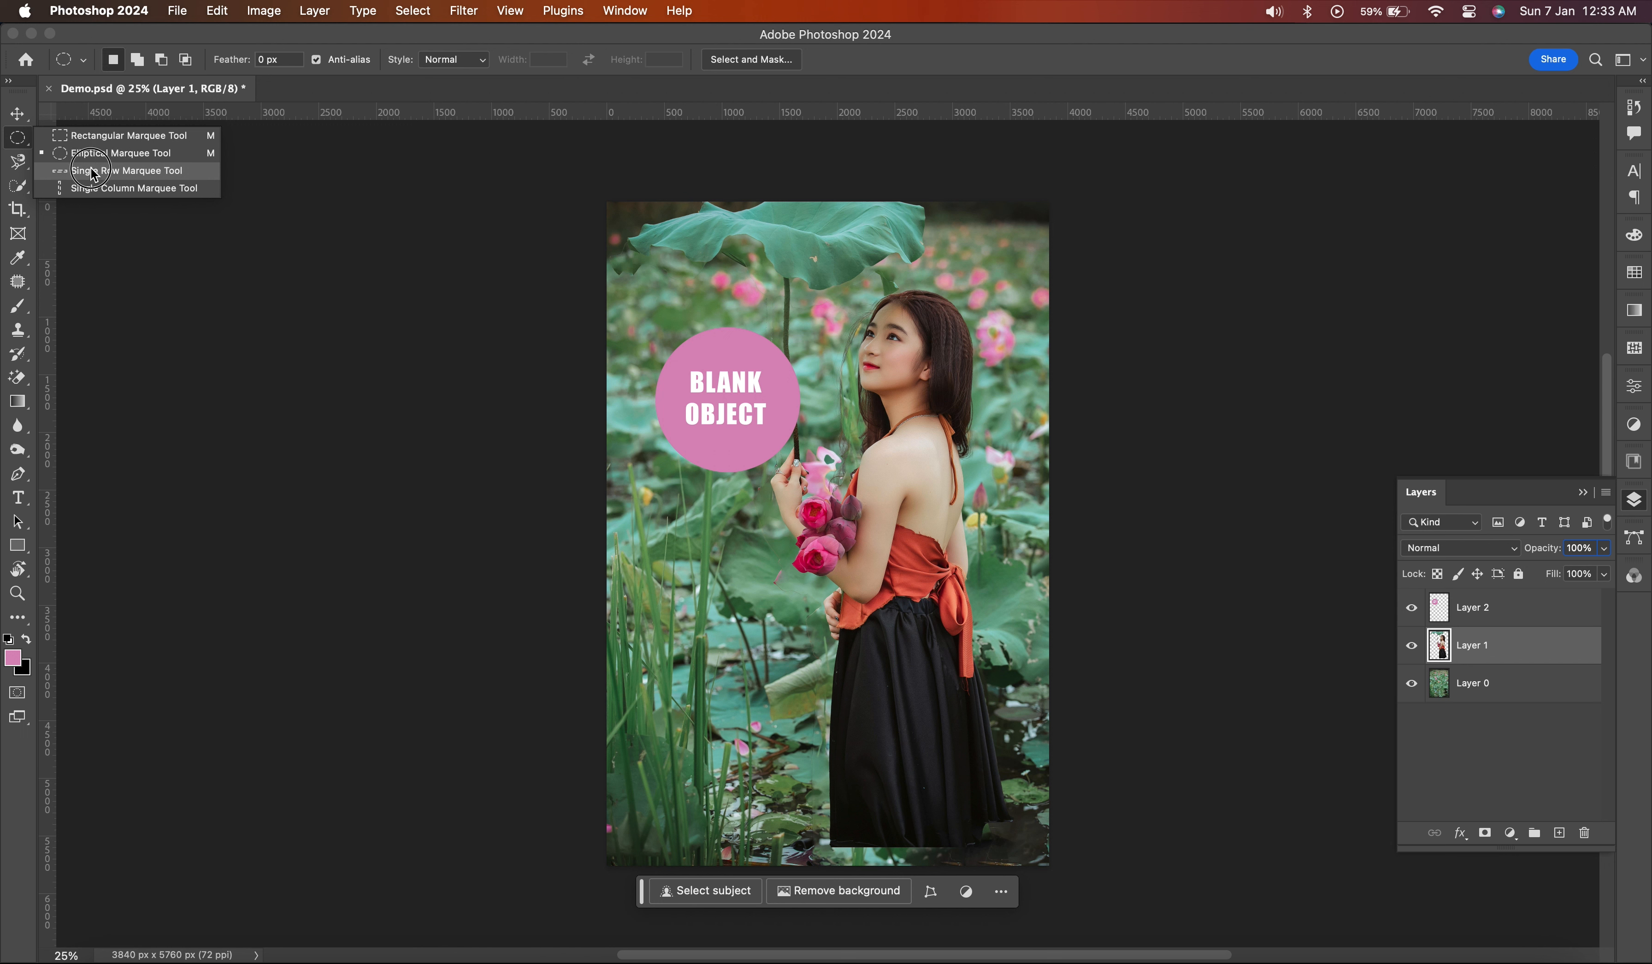
left_click(93, 170)
left_click_drag(728, 277, 747, 558)
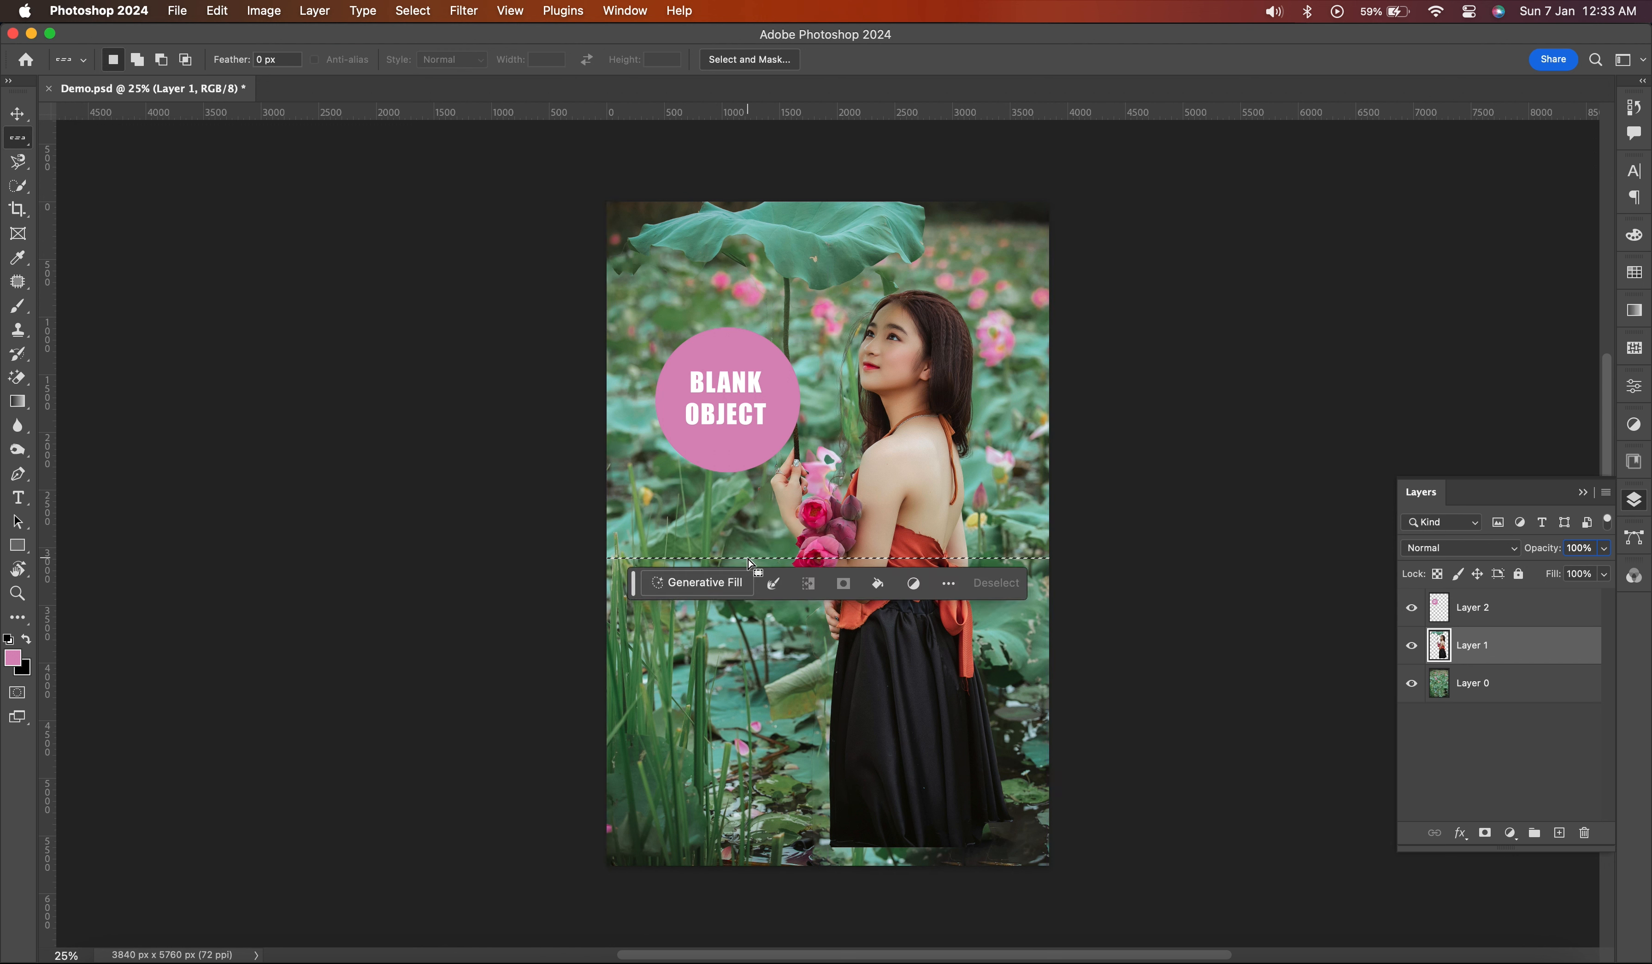
left_click(137, 59)
left_click_drag(657, 491, 699, 496)
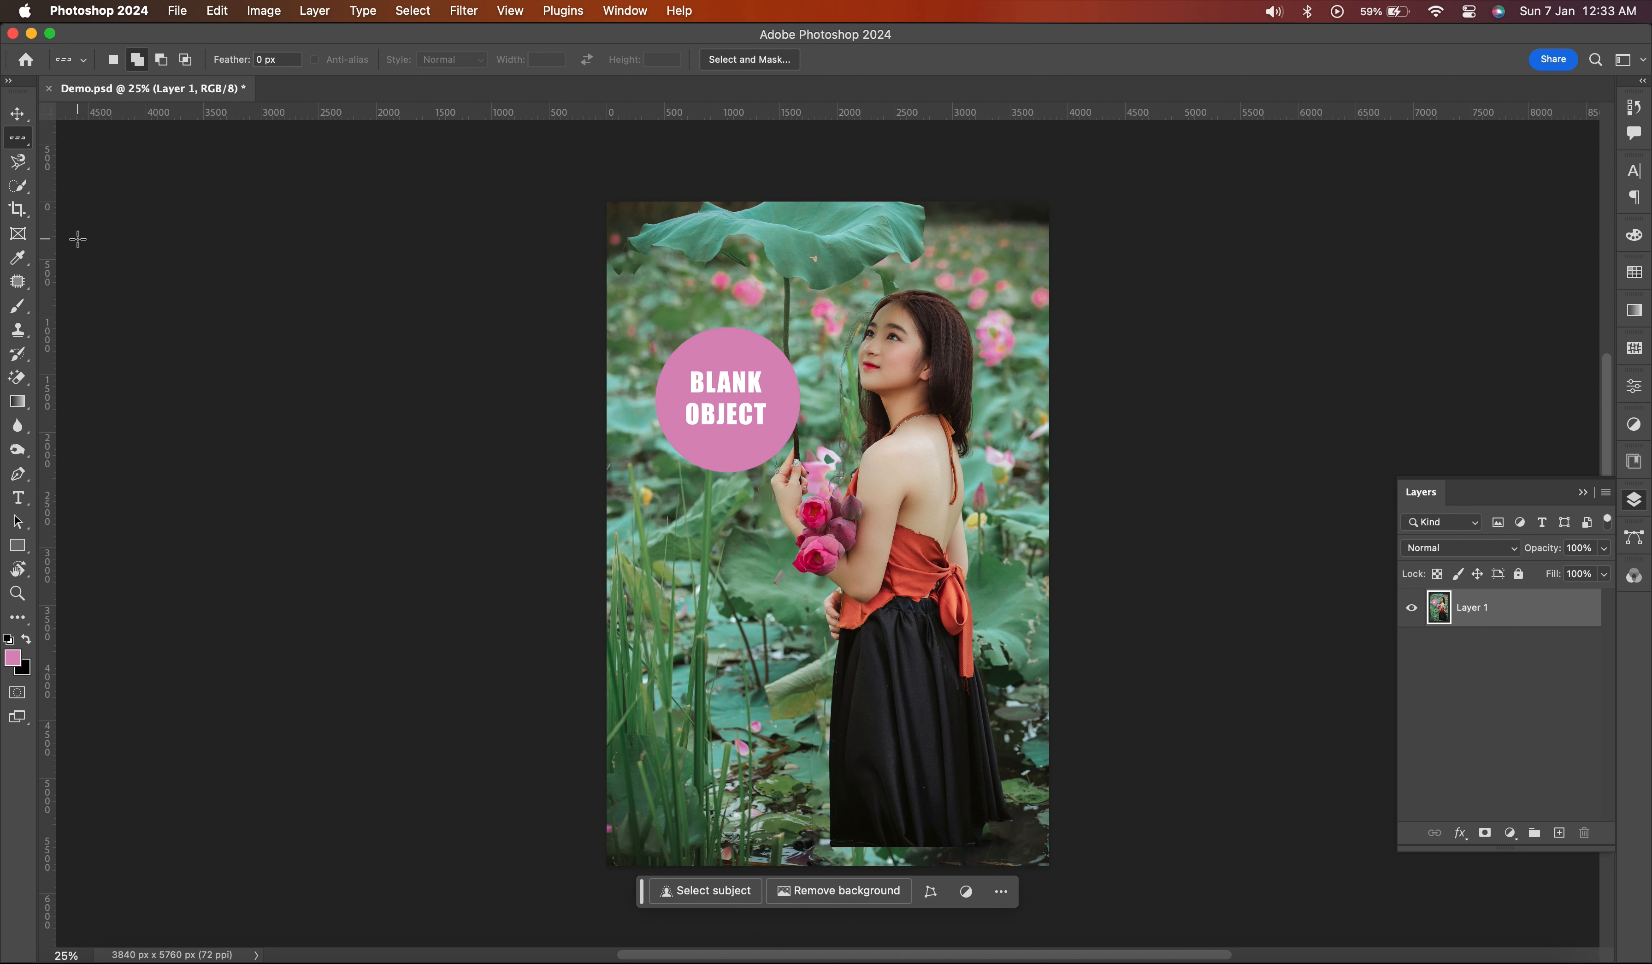
- Draw a large freehand selection across the pink circle and the woman's upper body with the Lasso tool
key("l")
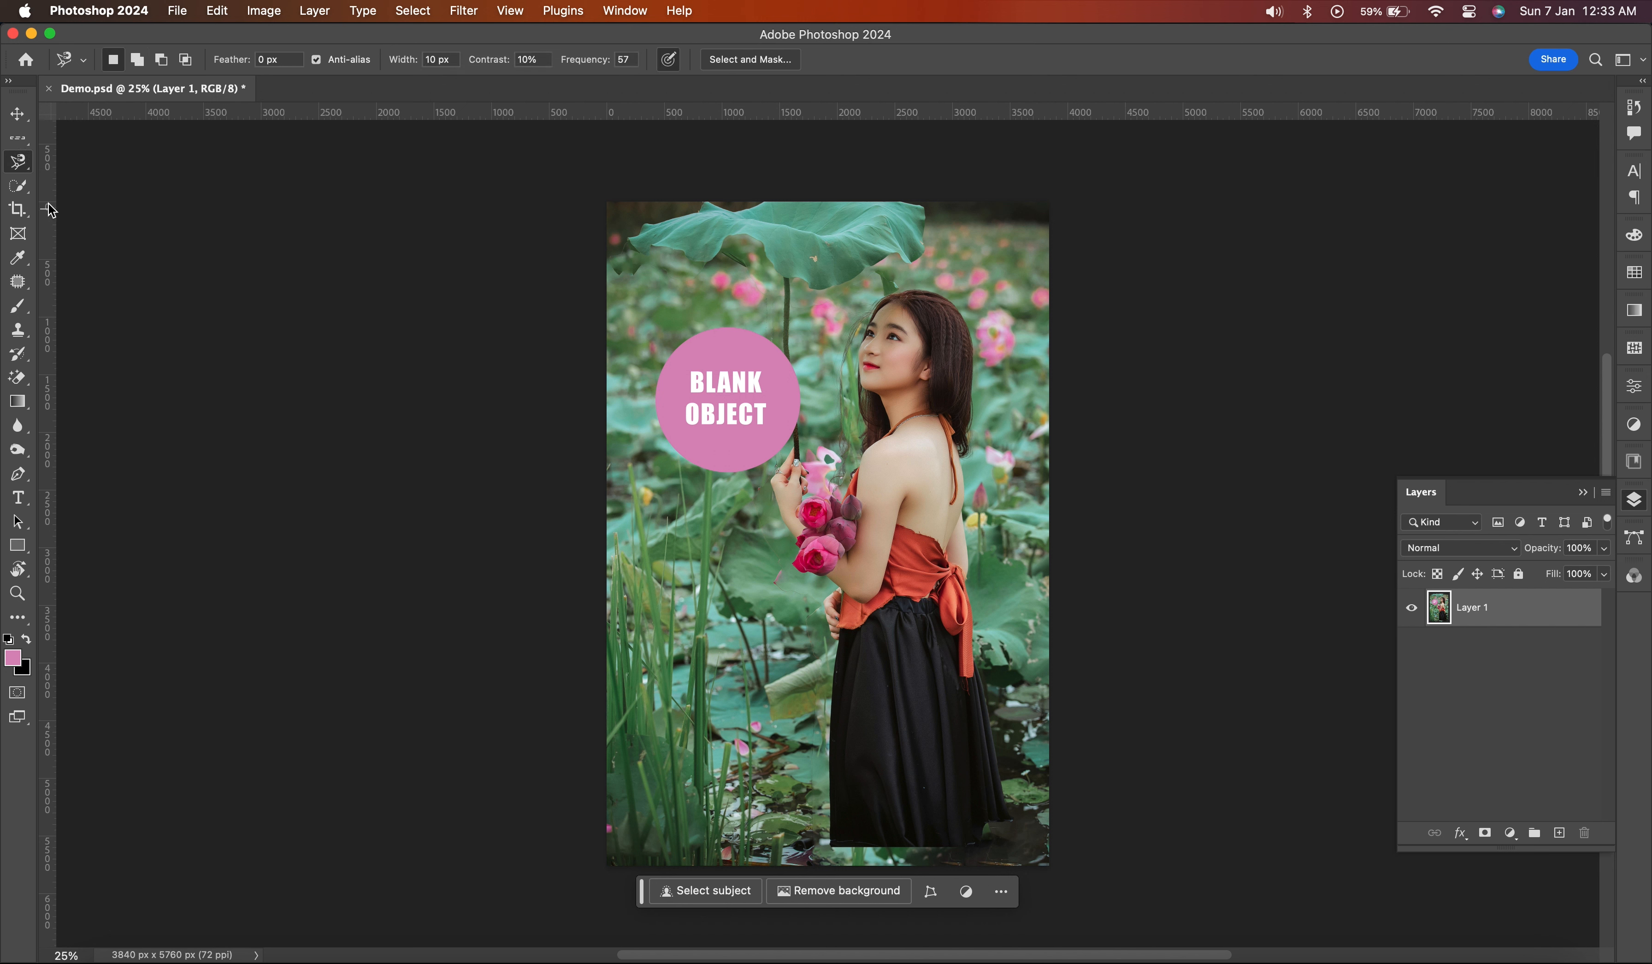
left_click(15, 164)
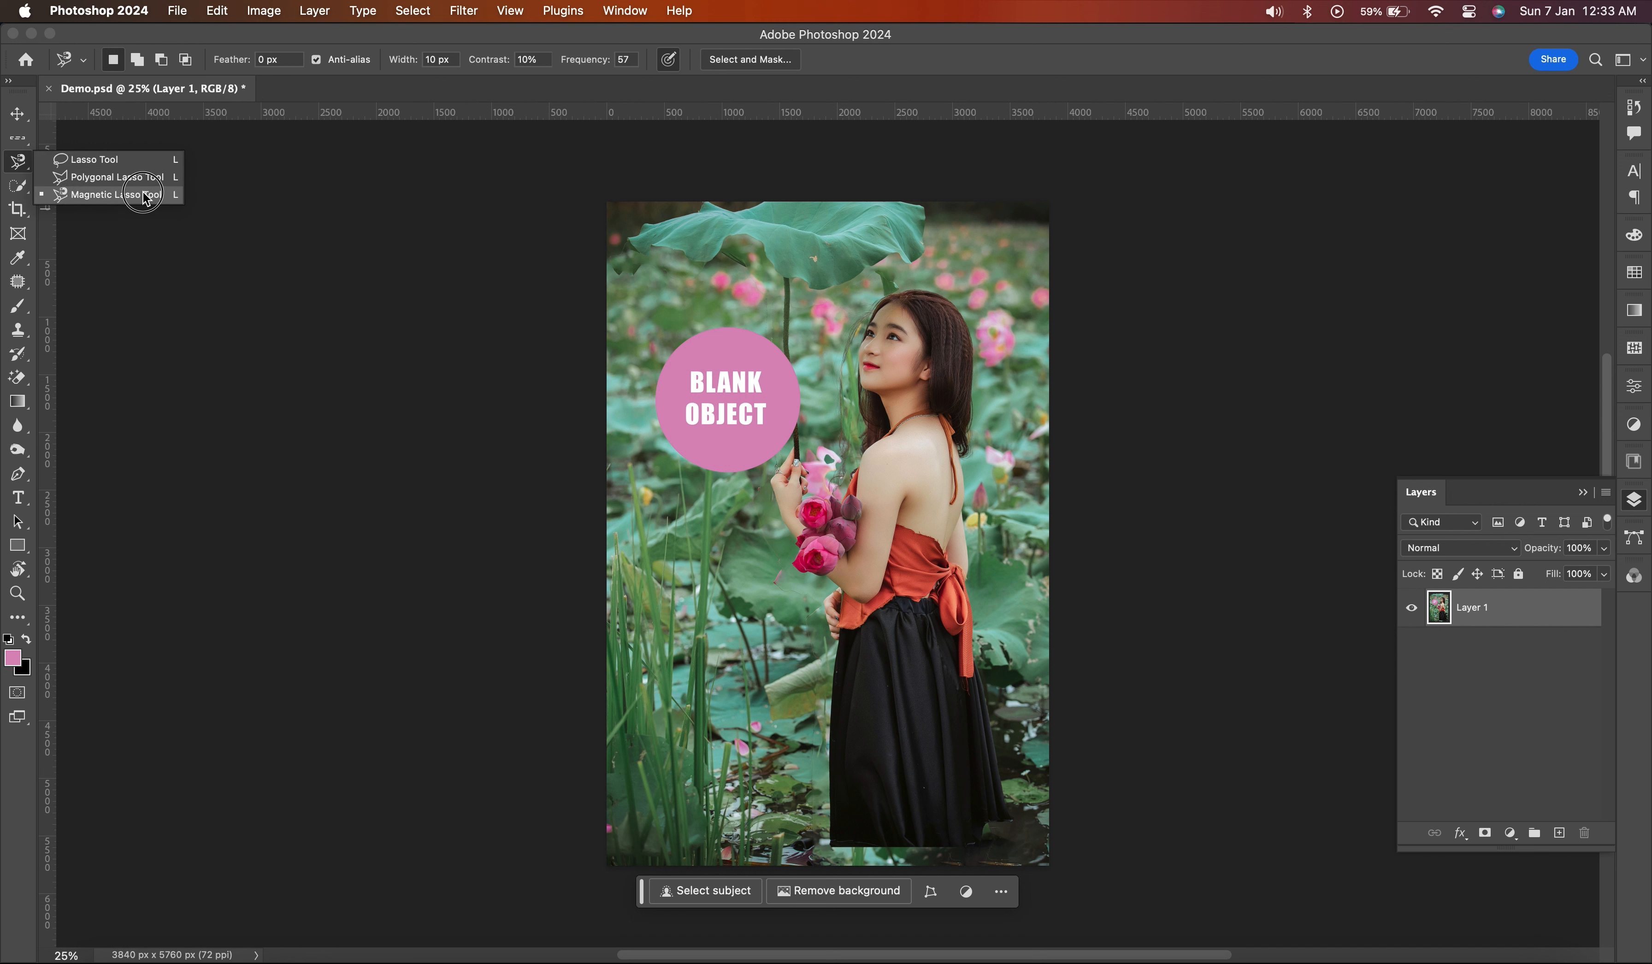
left_click(137, 162)
left_click_drag(718, 463, 715, 457)
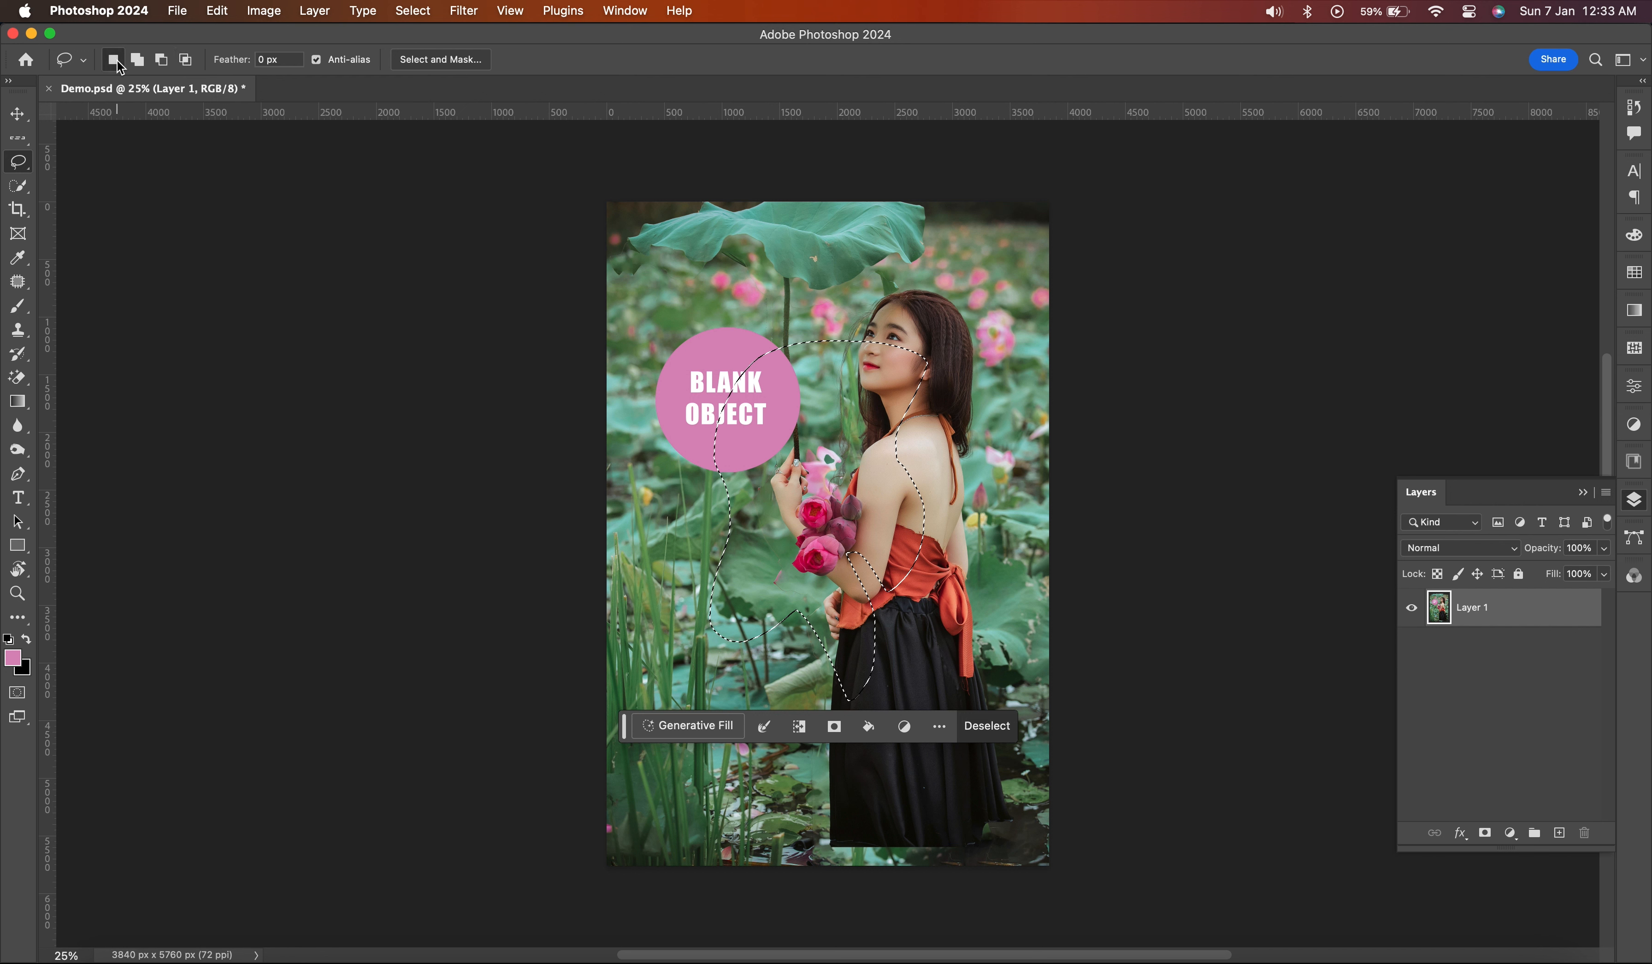
- Draw successive freehand lasso selections near the pink circle and the woman's face, each replacing the previous one
mouse_move(733, 300)
left_mouse_down()
mouse_move(705, 343)
mouse_move(773, 359)
mouse_move(795, 332)
mouse_move(780, 289)
mouse_move(731, 291)
left_mouse_up()
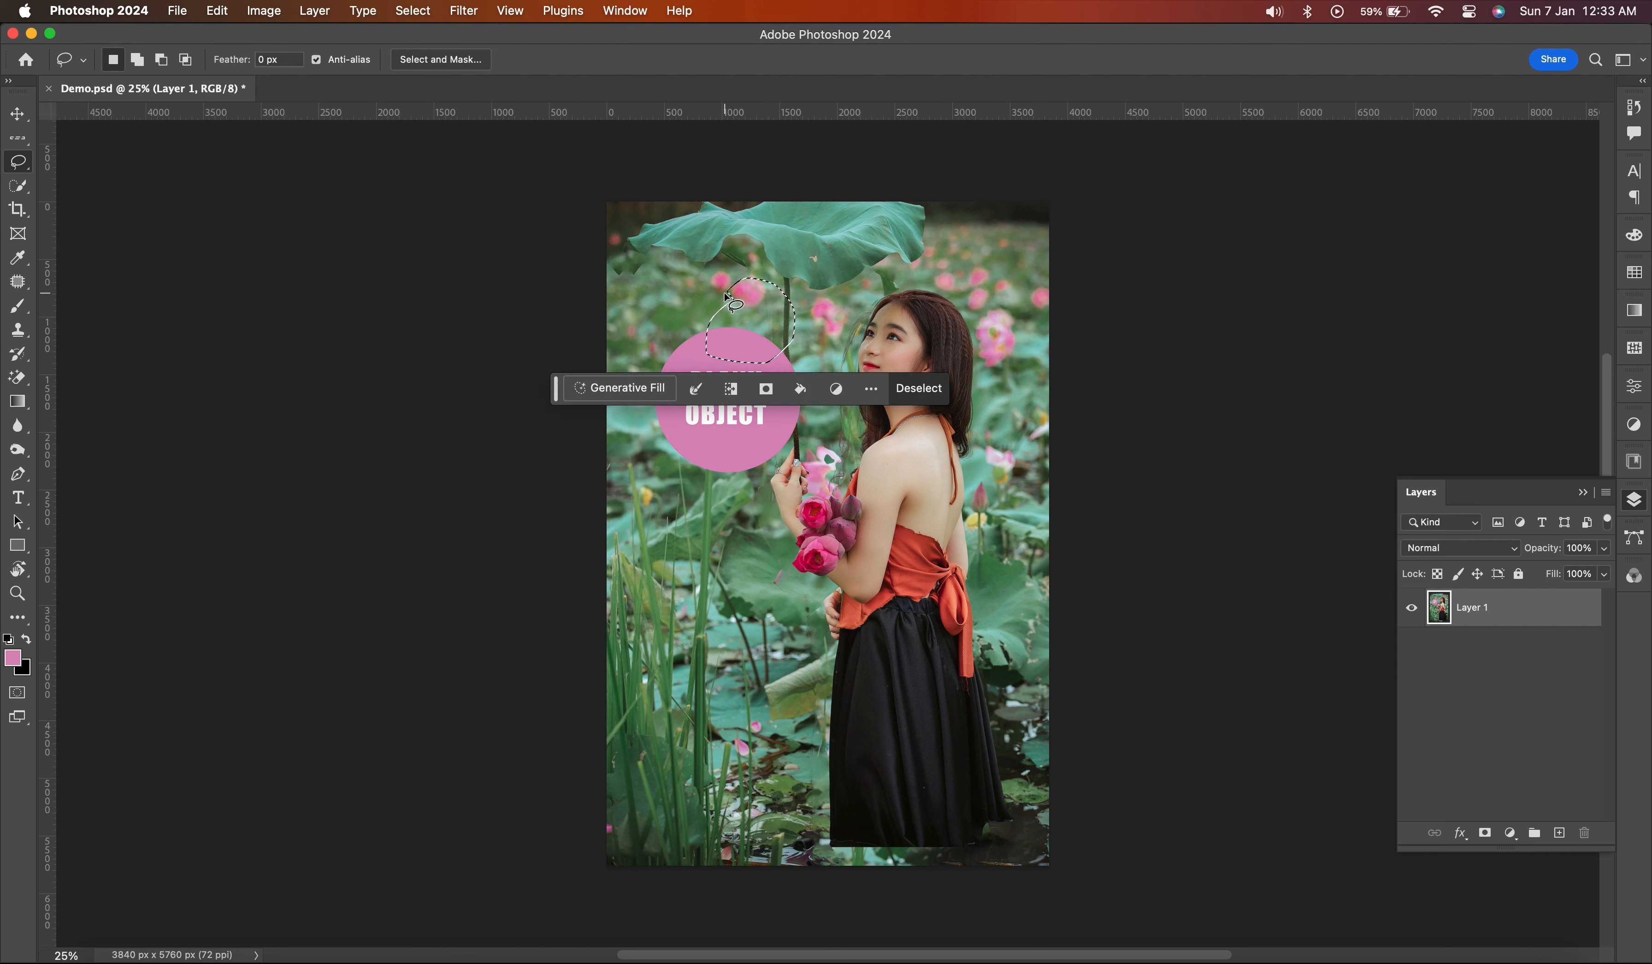
mouse_move(857, 297)
left_mouse_down()
mouse_move(812, 323)
mouse_move(806, 392)
mouse_move(879, 418)
mouse_move(888, 334)
mouse_move(880, 302)
left_mouse_up()
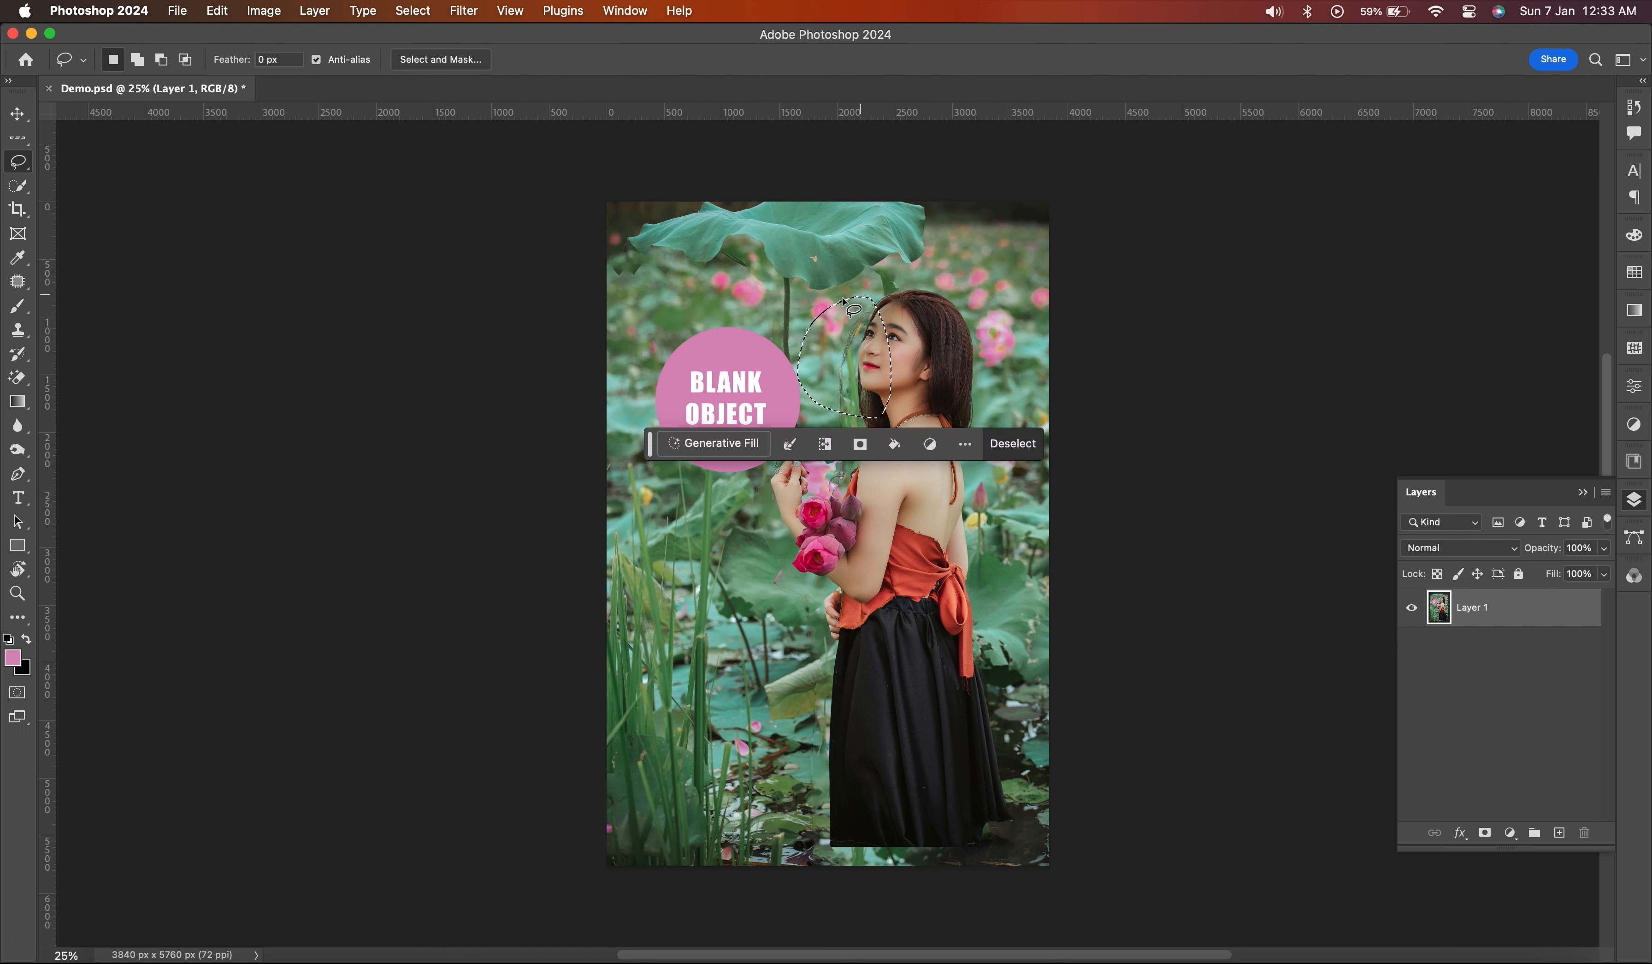
mouse_move(740, 306)
left_mouse_down()
mouse_move(747, 353)
mouse_move(787, 352)
mouse_move(796, 301)
mouse_move(773, 289)
mouse_move(739, 308)
left_mouse_up()
mouse_move(849, 316)
left_mouse_down()
mouse_move(784, 332)
mouse_move(780, 379)
mouse_move(852, 374)
left_mouse_up()
mouse_move(754, 311)
left_mouse_down()
mouse_move(837, 361)
mouse_move(763, 417)
mouse_move(732, 393)
mouse_move(720, 326)
left_mouse_up()
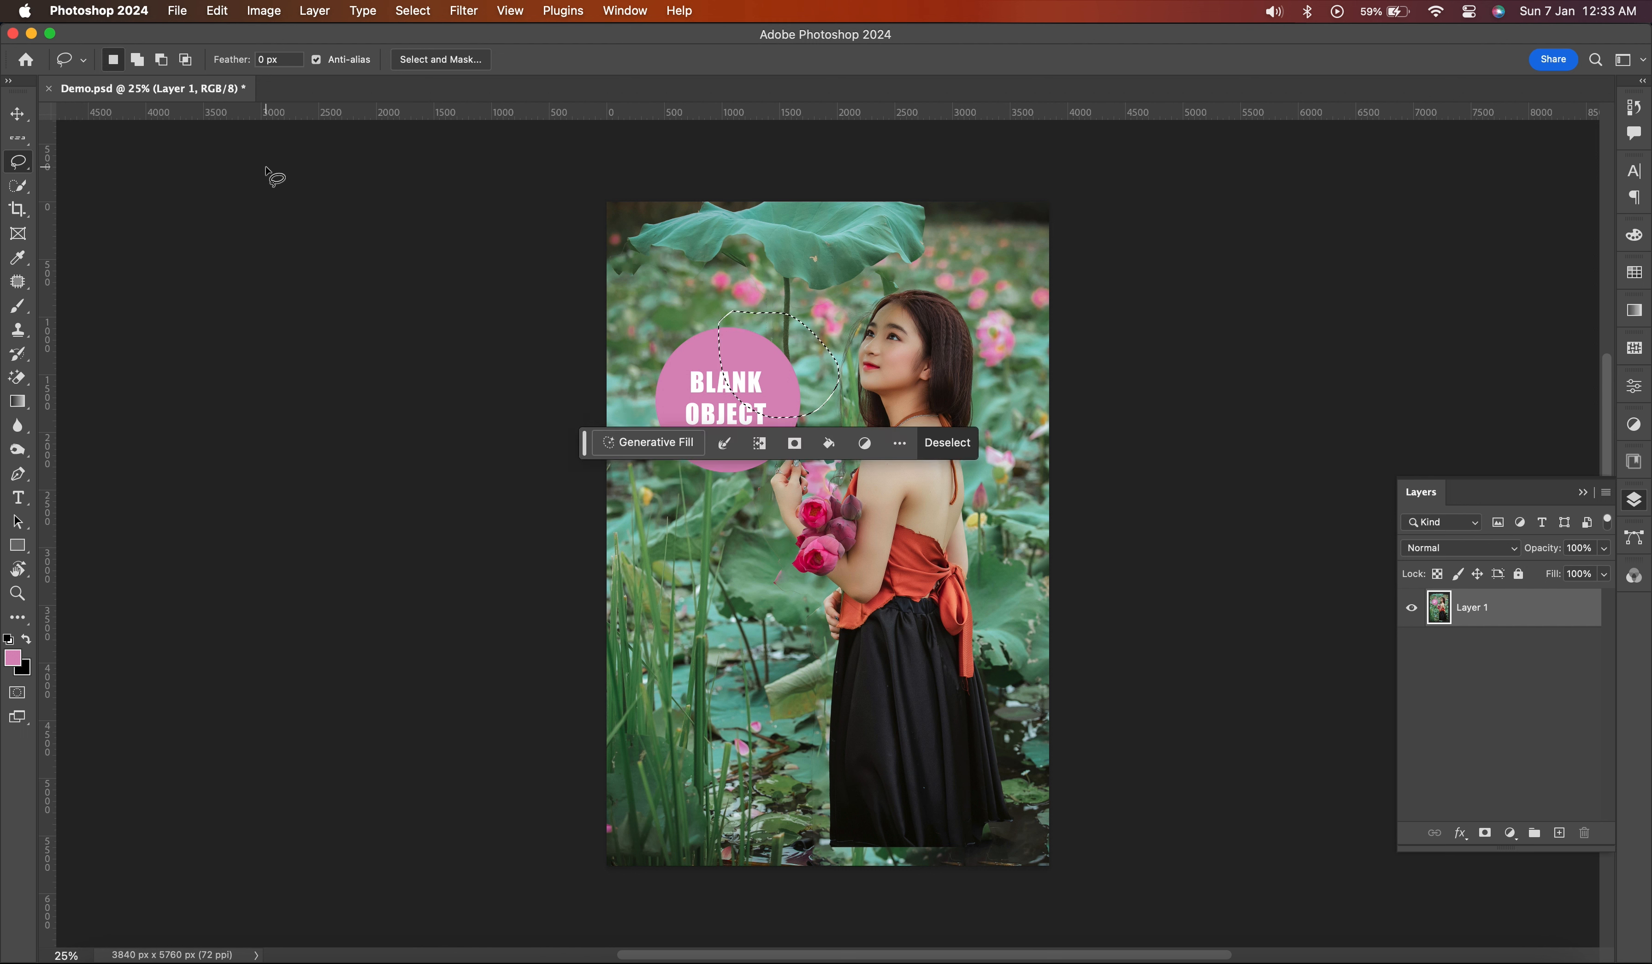
- Add a freehand area near the woman's face to the selection and subtract the part overlapping the pink circle
left_click(137, 61)
left_click_drag(787, 309, 824, 404)
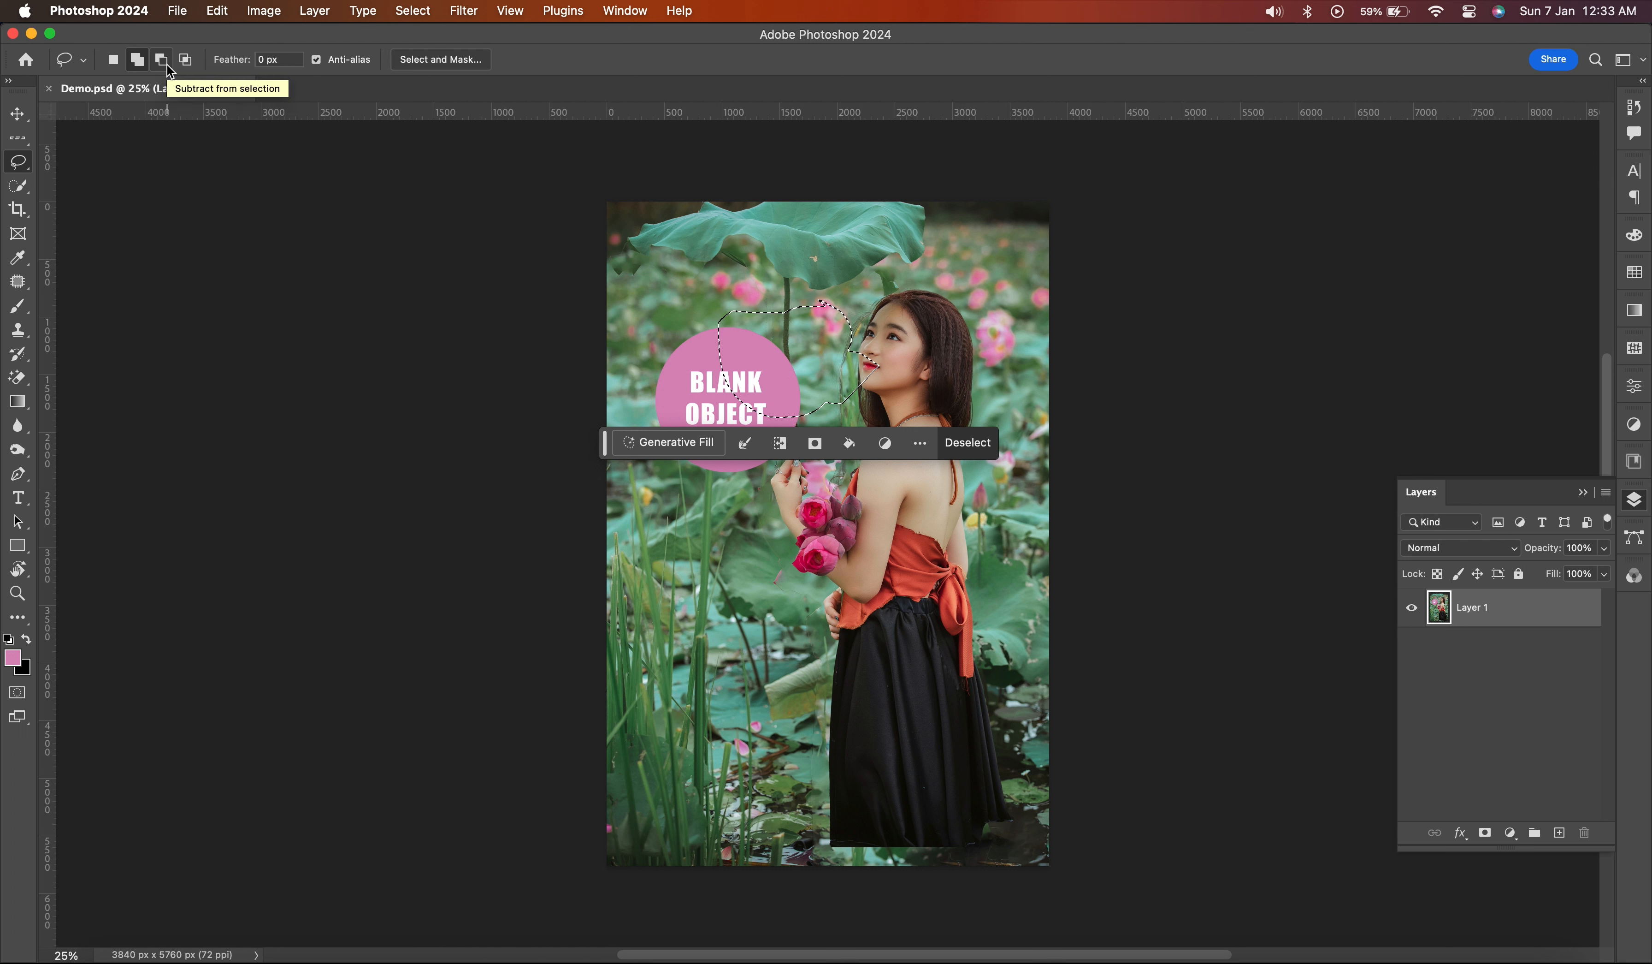
left_click(166, 64)
mouse_move(704, 346)
left_mouse_down()
mouse_move(761, 334)
mouse_move(797, 397)
mouse_move(755, 424)
mouse_move(704, 391)
mouse_move(708, 370)
left_mouse_up()
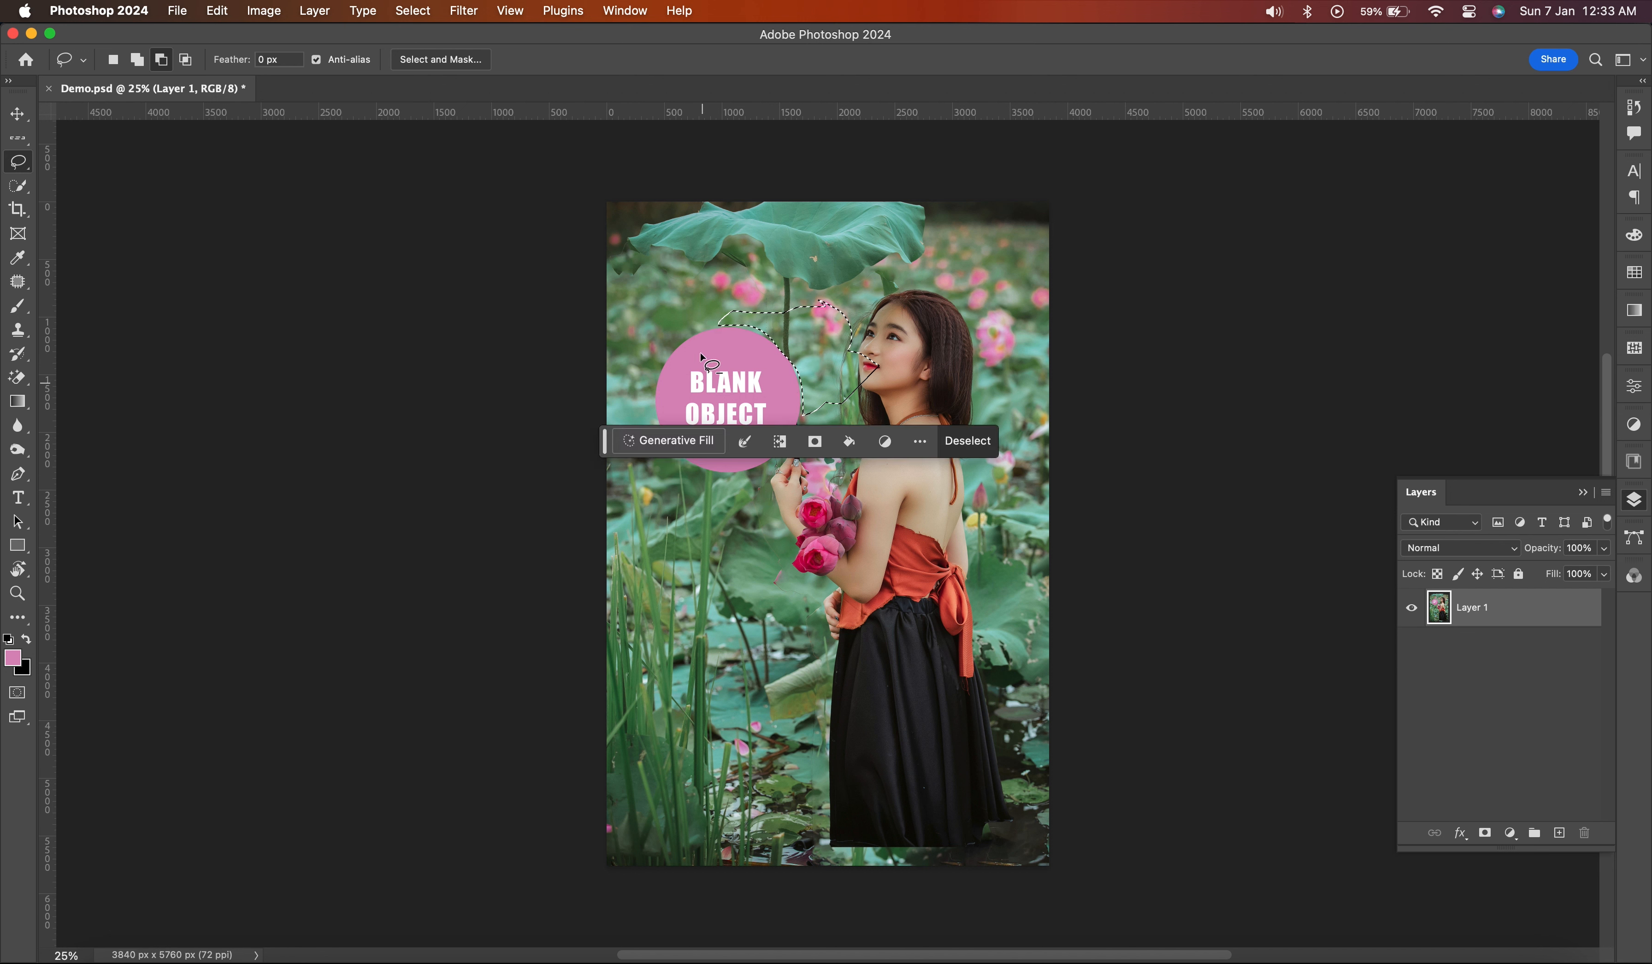
- Try to intersect the selection with a small freehand area between the pink circle and the woman's face
left_click(187, 60)
mouse_move(810, 347)
left_mouse_down()
mouse_move(840, 354)
mouse_move(798, 335)
mouse_move(820, 362)
left_mouse_up()
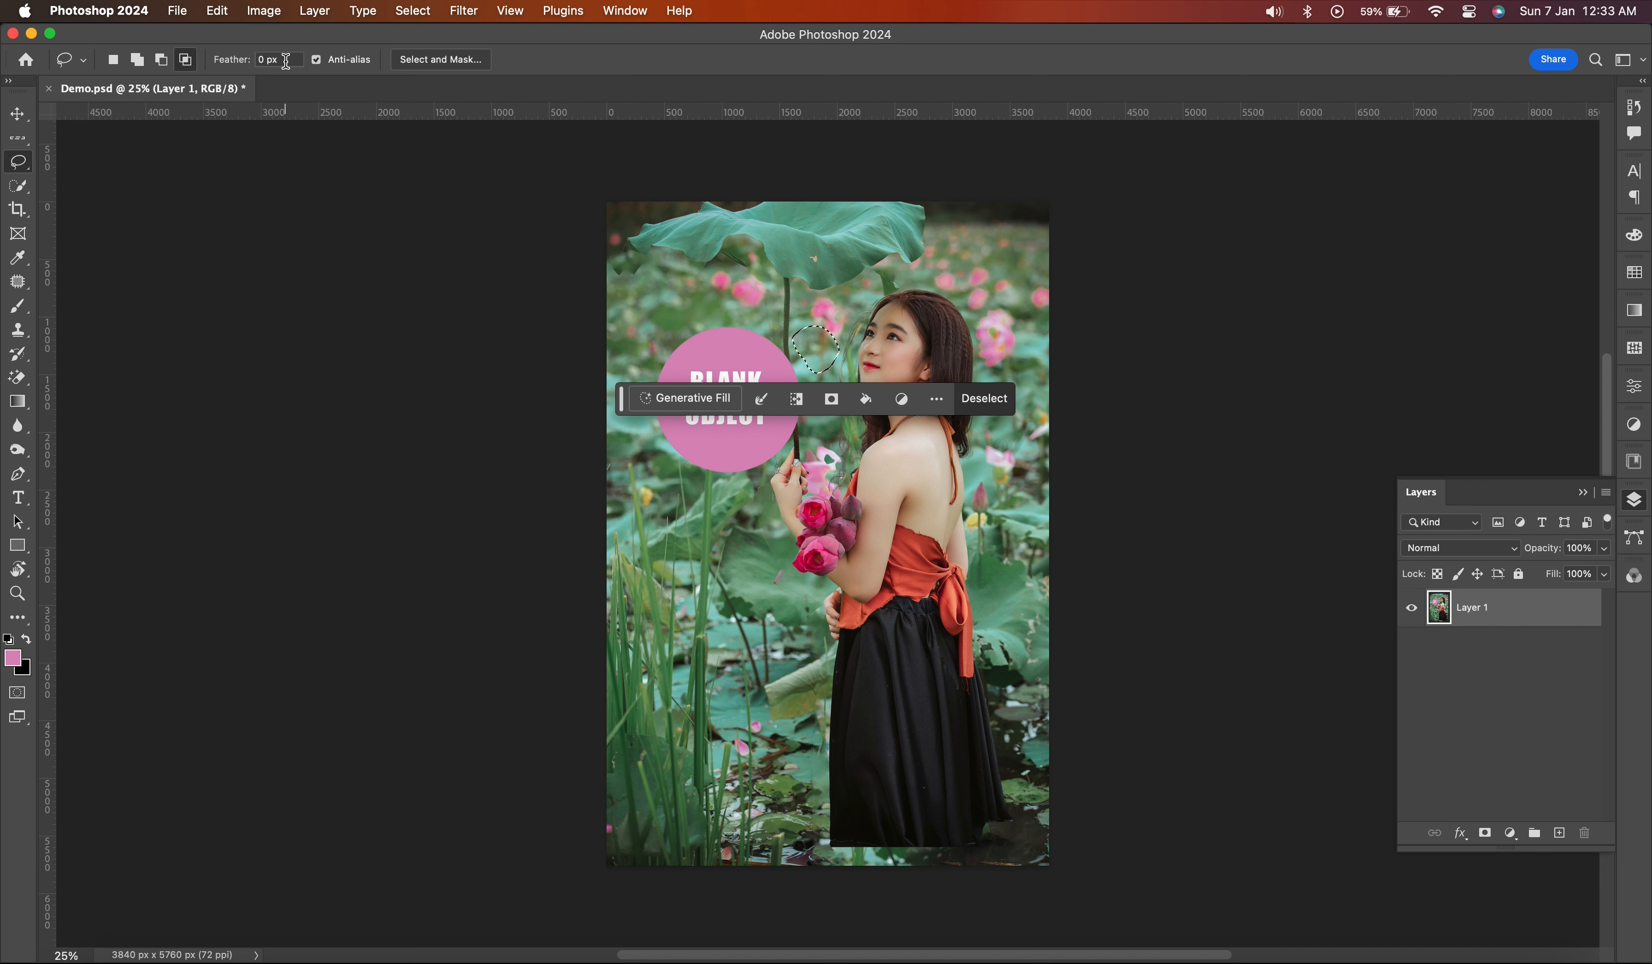
key("super+z")
- Set the Lasso tool's feather to 50 px and draw a freehand selection between the pink circle and the woman
left_click_drag(286, 61, 253, 64)
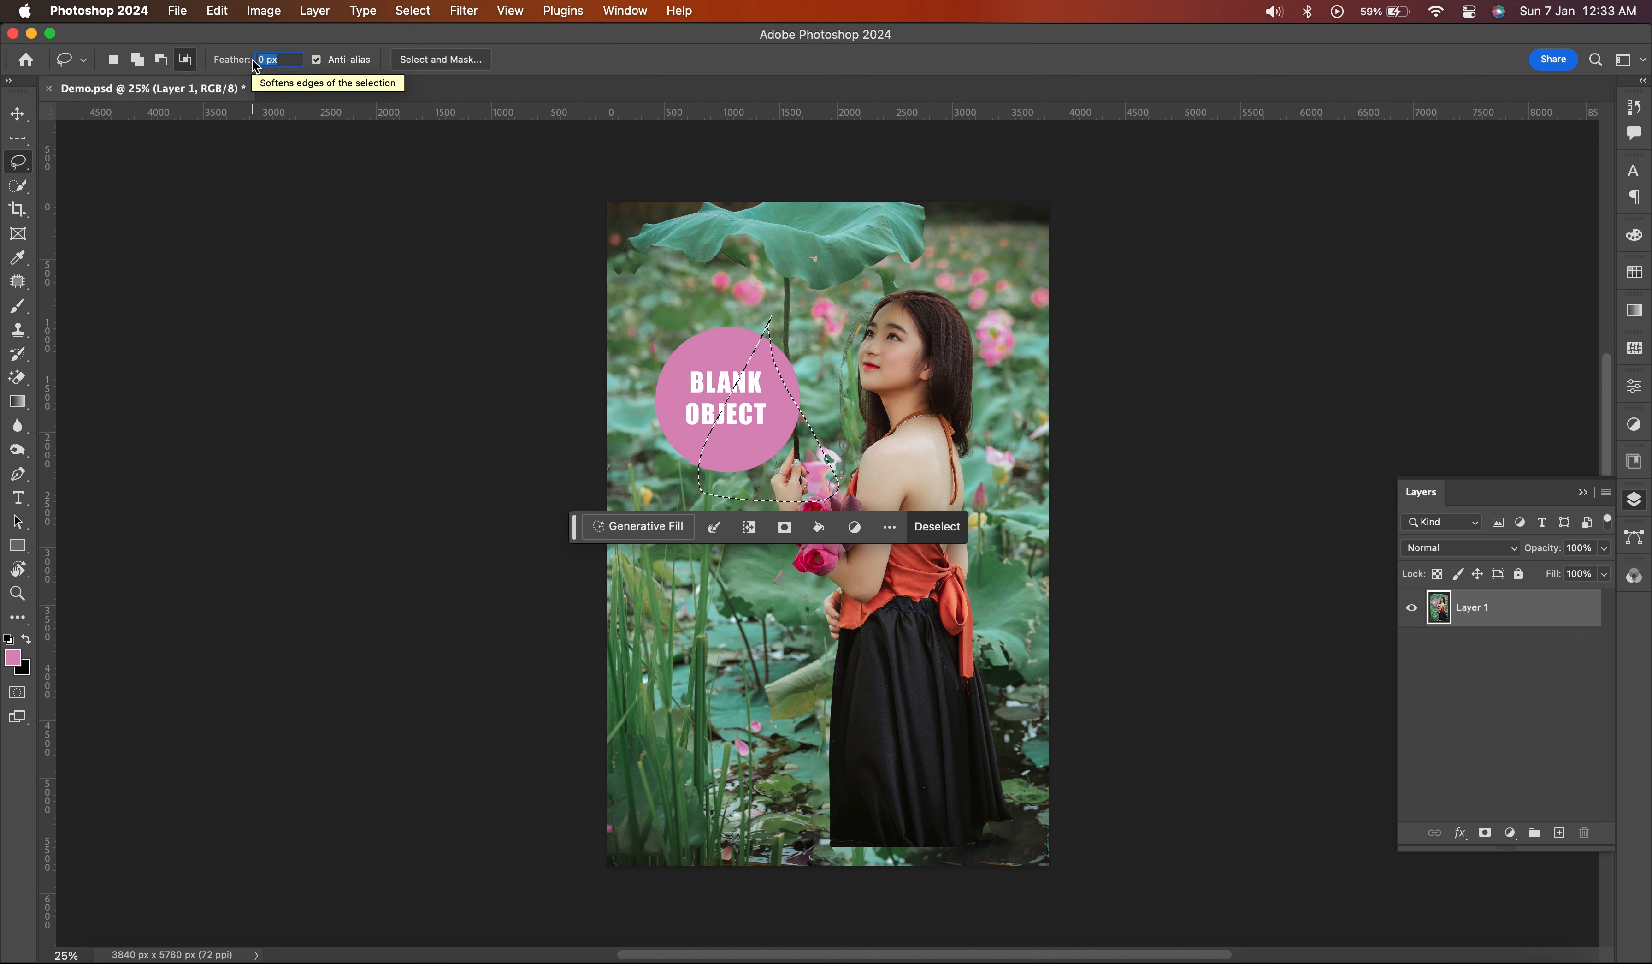
type("50")
key("Return")
mouse_move(809, 339)
left_mouse_down()
mouse_move(742, 460)
mouse_move(881, 507)
mouse_move(842, 374)
mouse_move(809, 347)
mouse_move(809, 386)
left_mouse_up()
- Try moving the feathered selection's content slightly downward, deselect it, and undo these changes
key("c")
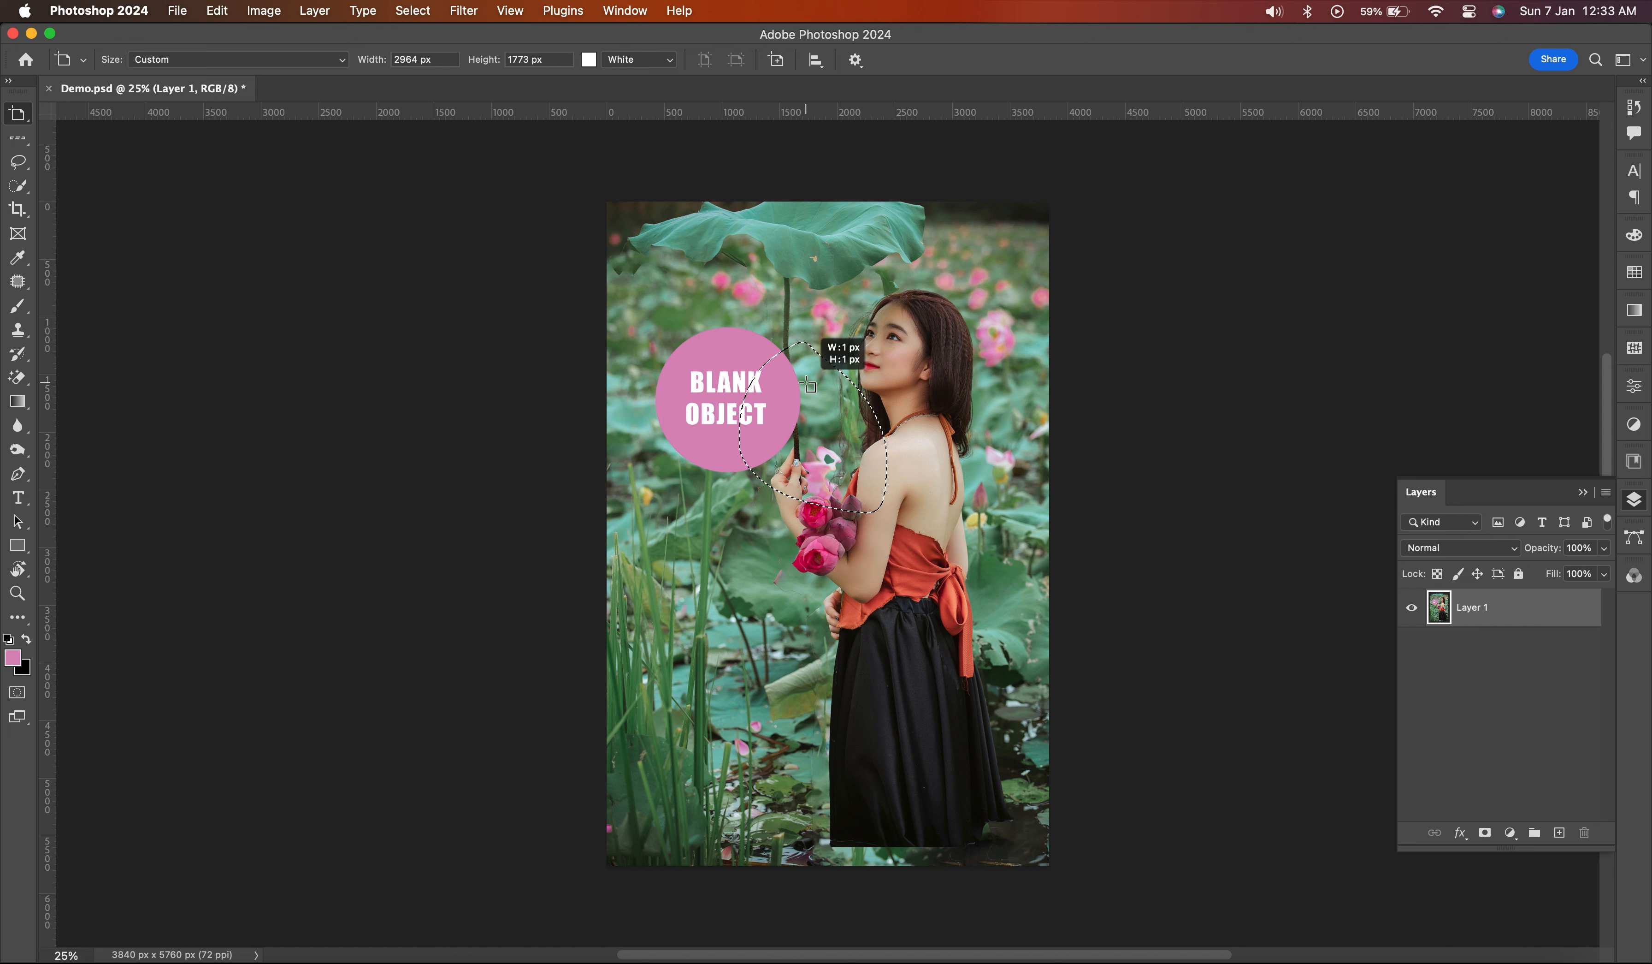
key("v")
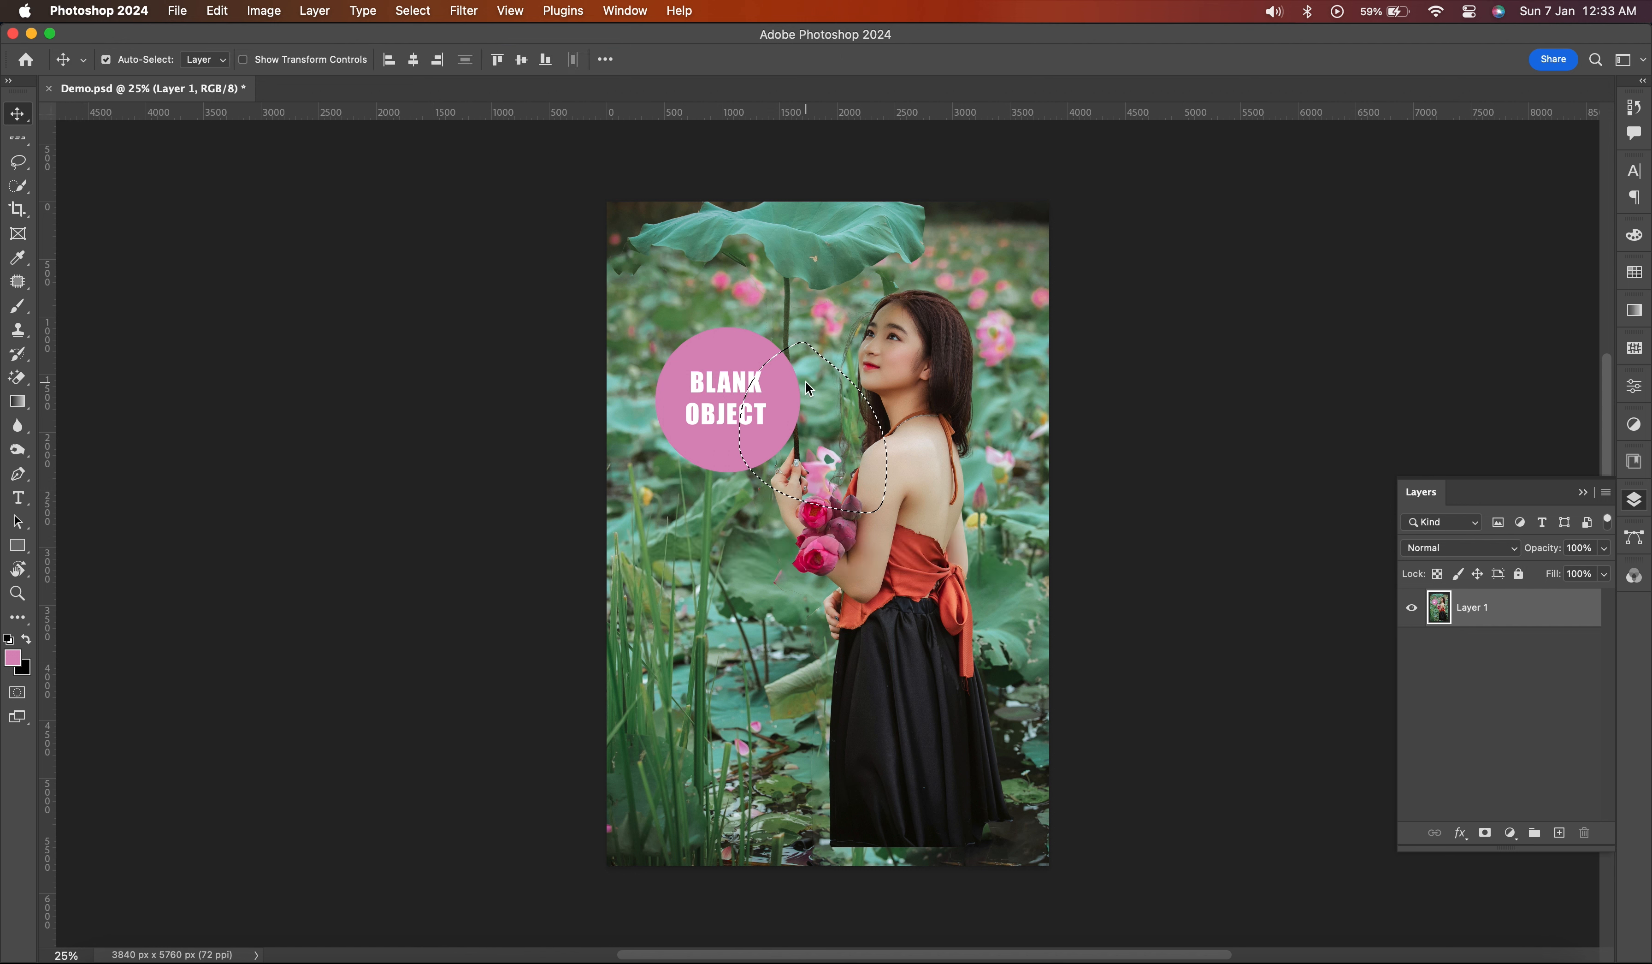
mouse_move(805, 383)
left_mouse_down()
mouse_move(824, 448)
mouse_move(794, 452)
left_mouse_up()
key("ctrl+d")
key("ctrl+z")
key("ctrl+z")
key("ctrl+z")
- Draw a closed straight-edged selection across the lower part of the pink circle with the Polygonal Lasso tool
key("l")
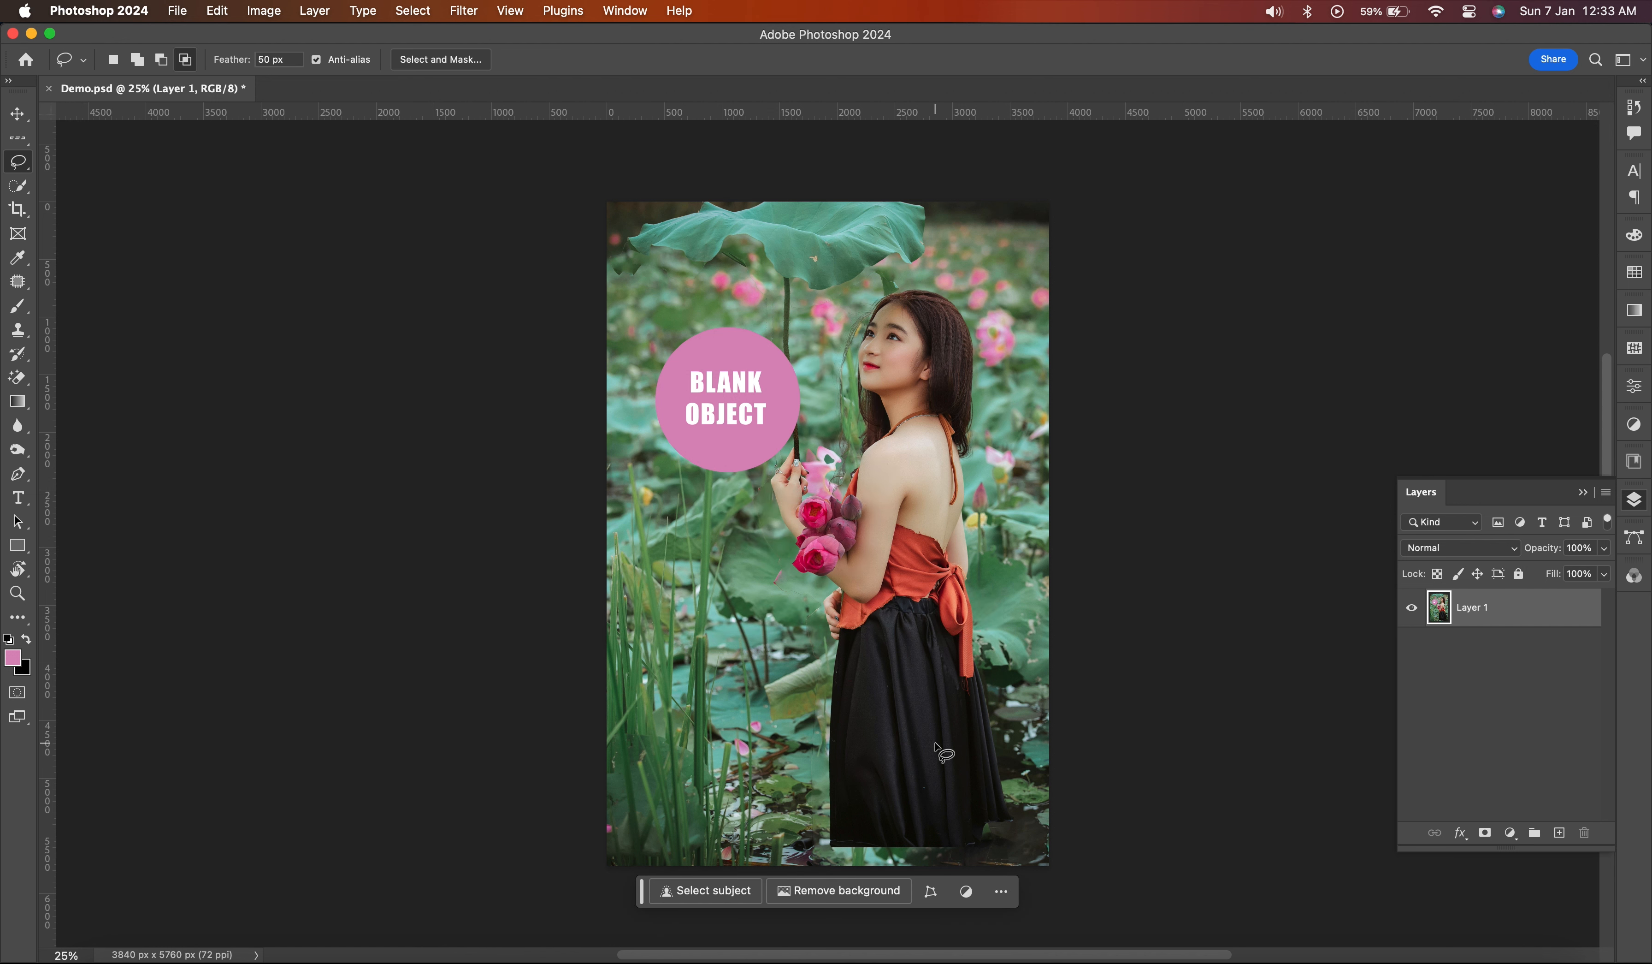
left_click(15, 163)
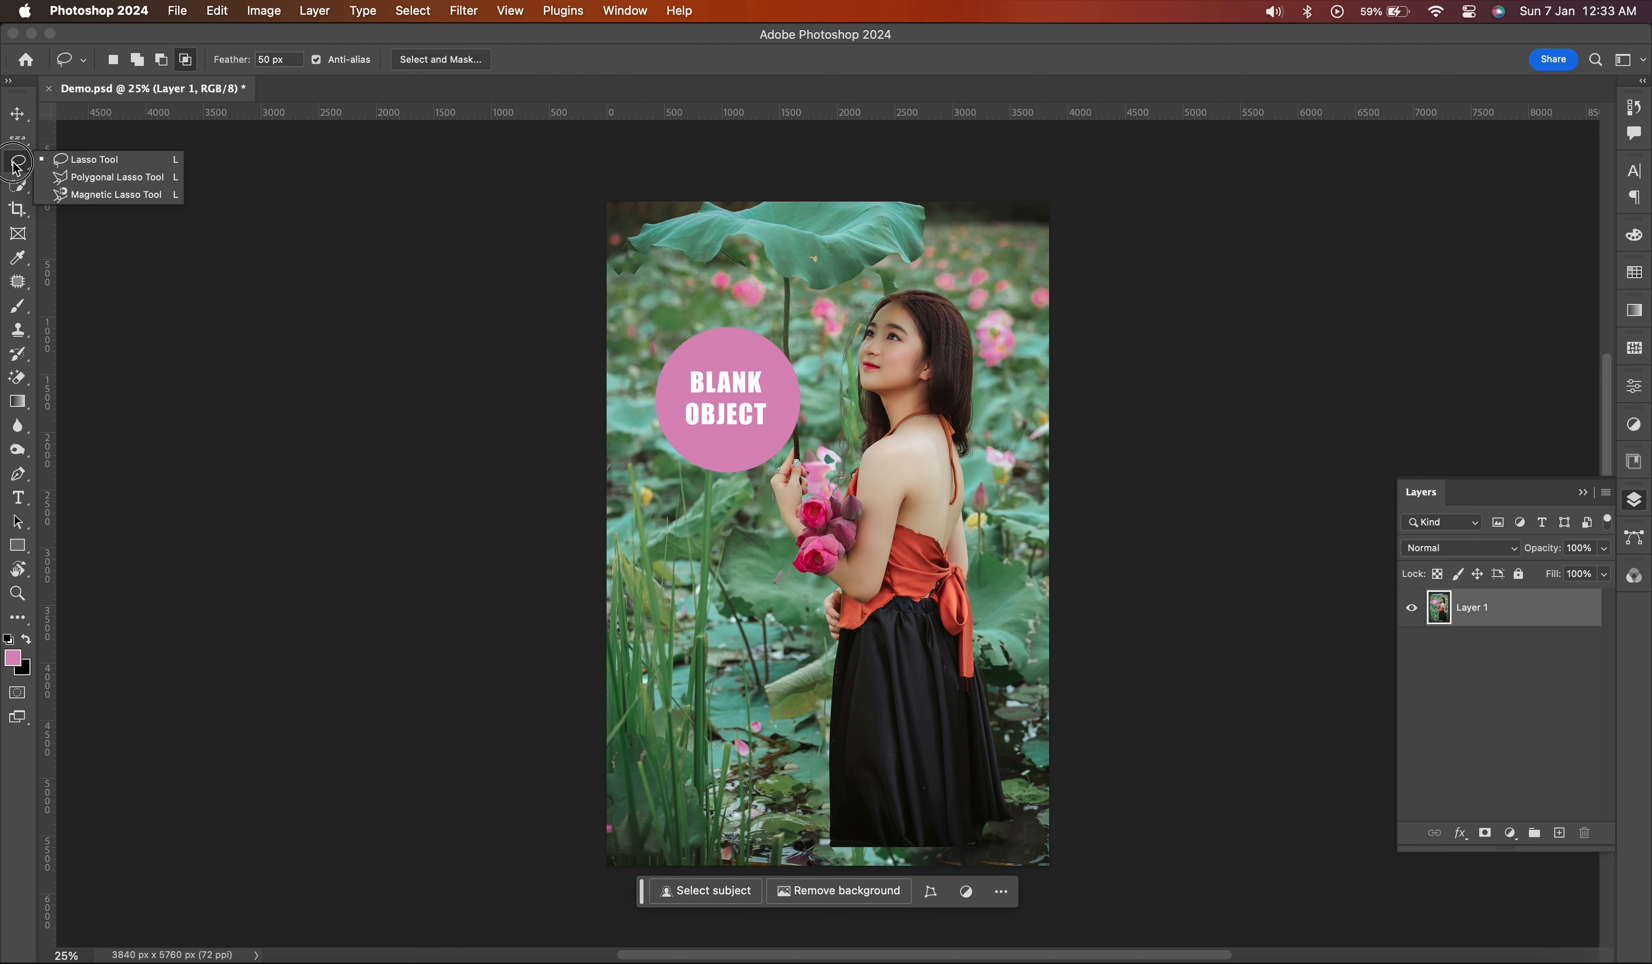
left_click(101, 178)
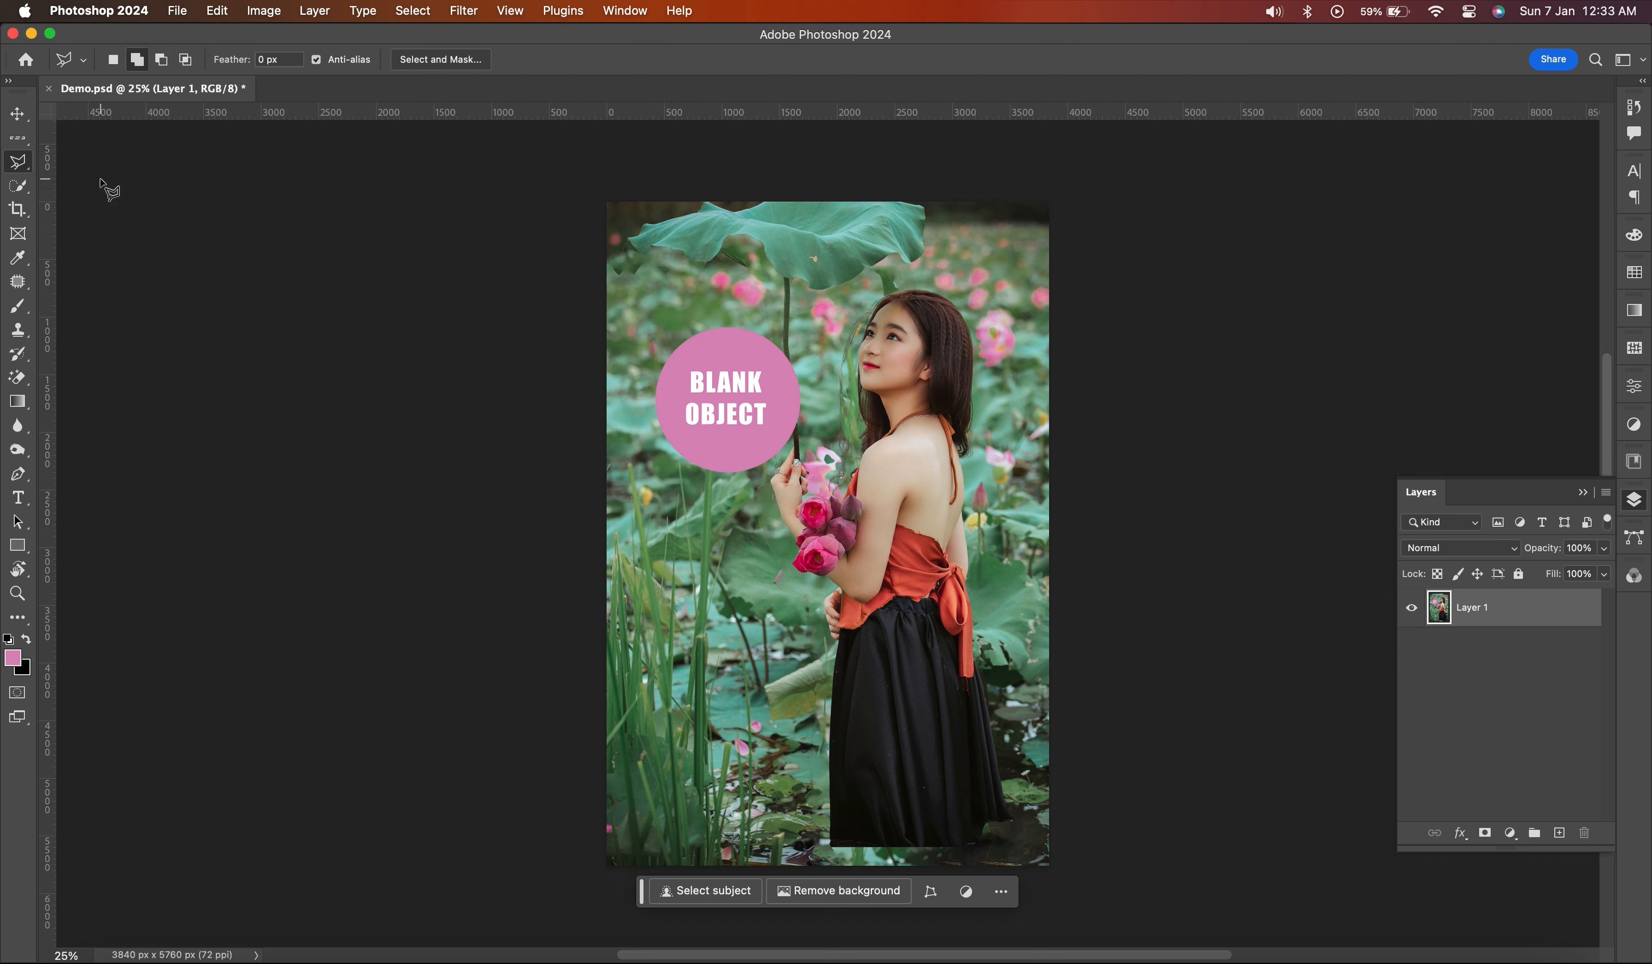
left_click(678, 356)
left_click(669, 456)
left_click(825, 459)
left_click(810, 387)
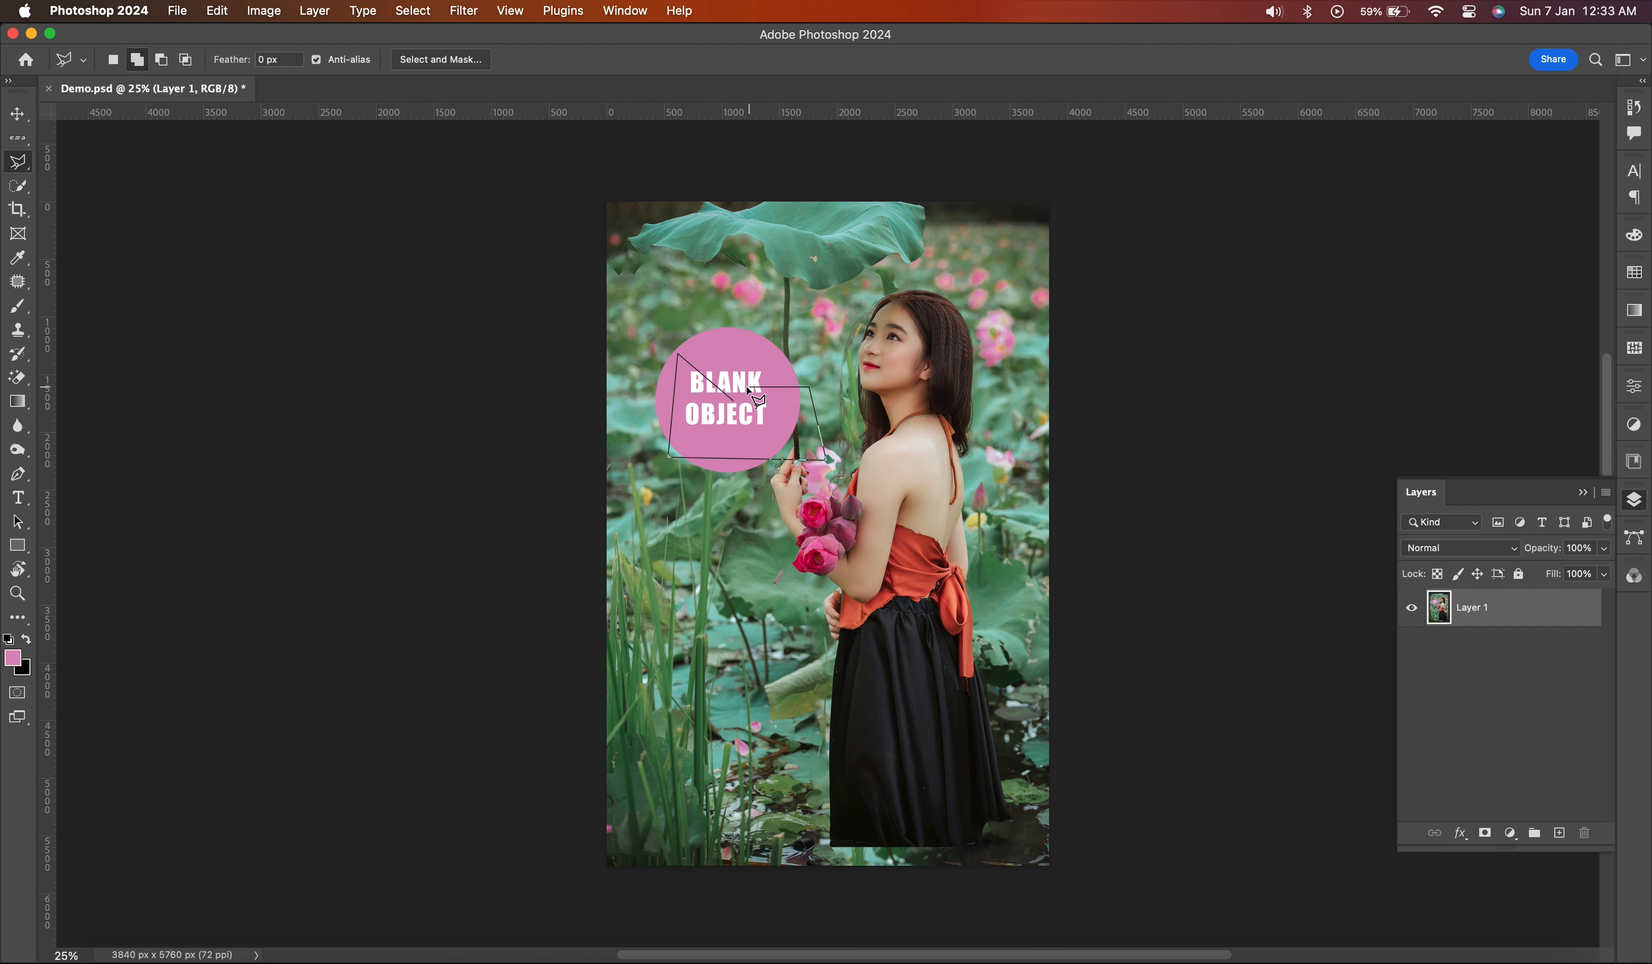
double_click(730, 401)
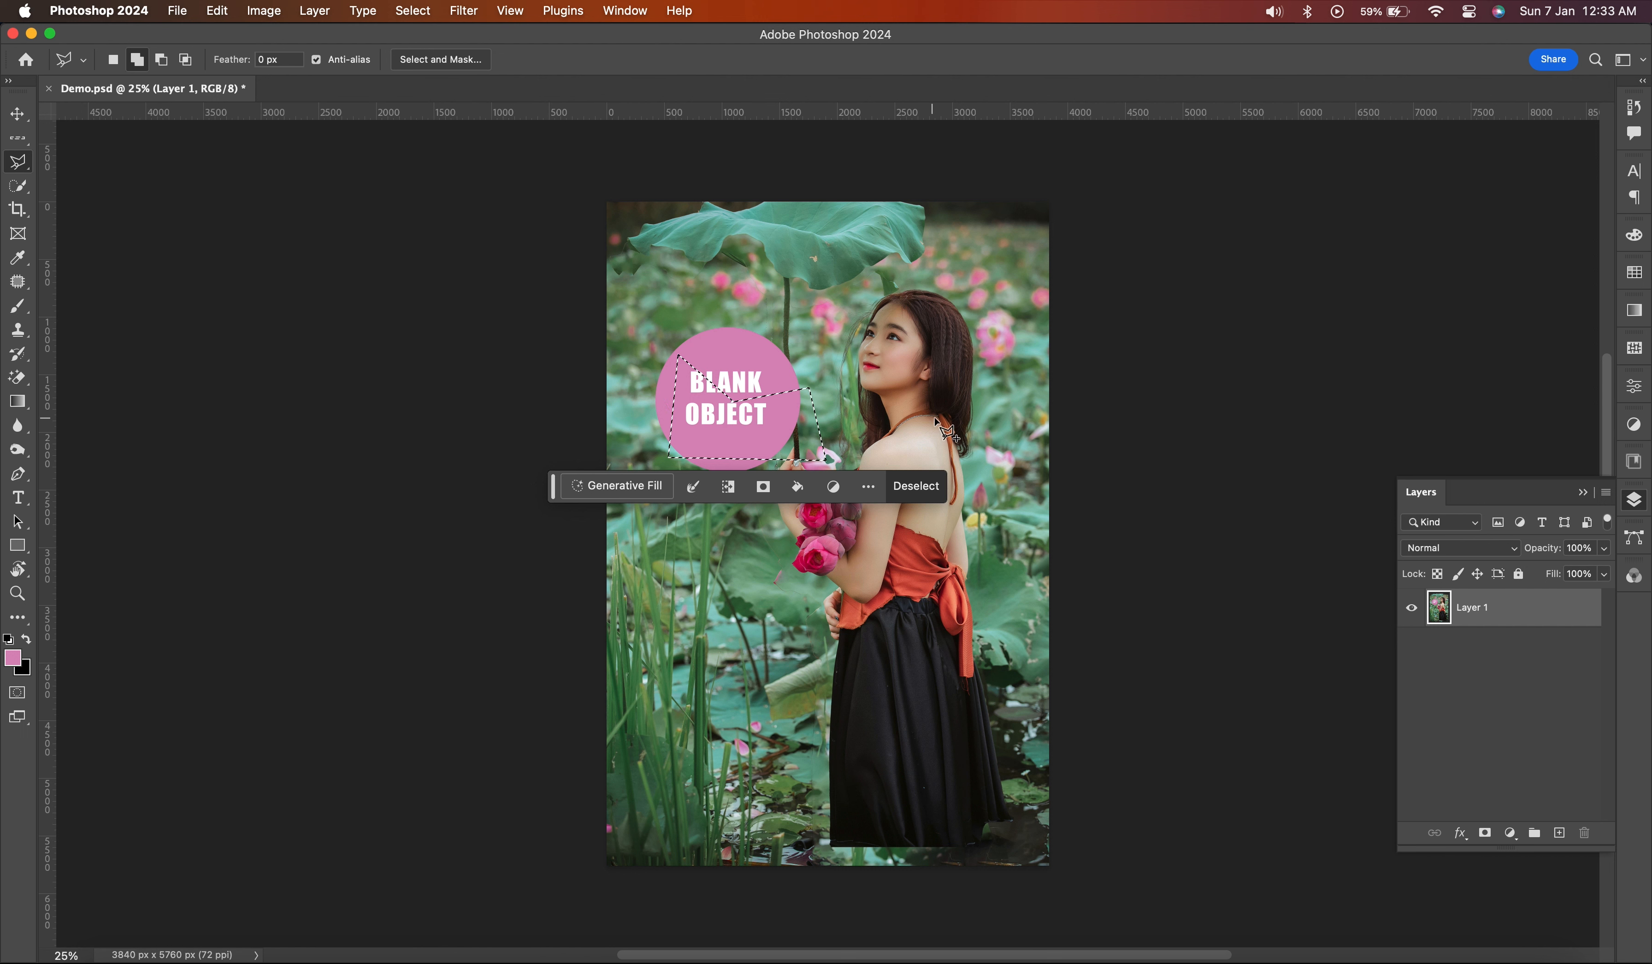
- Clear the selection, draw a closed straight-edged selection from the pink circle to the woman's shoulder, and deselect it
key("super+d")
left_click(803, 351)
left_click(675, 453)
left_click(877, 446)
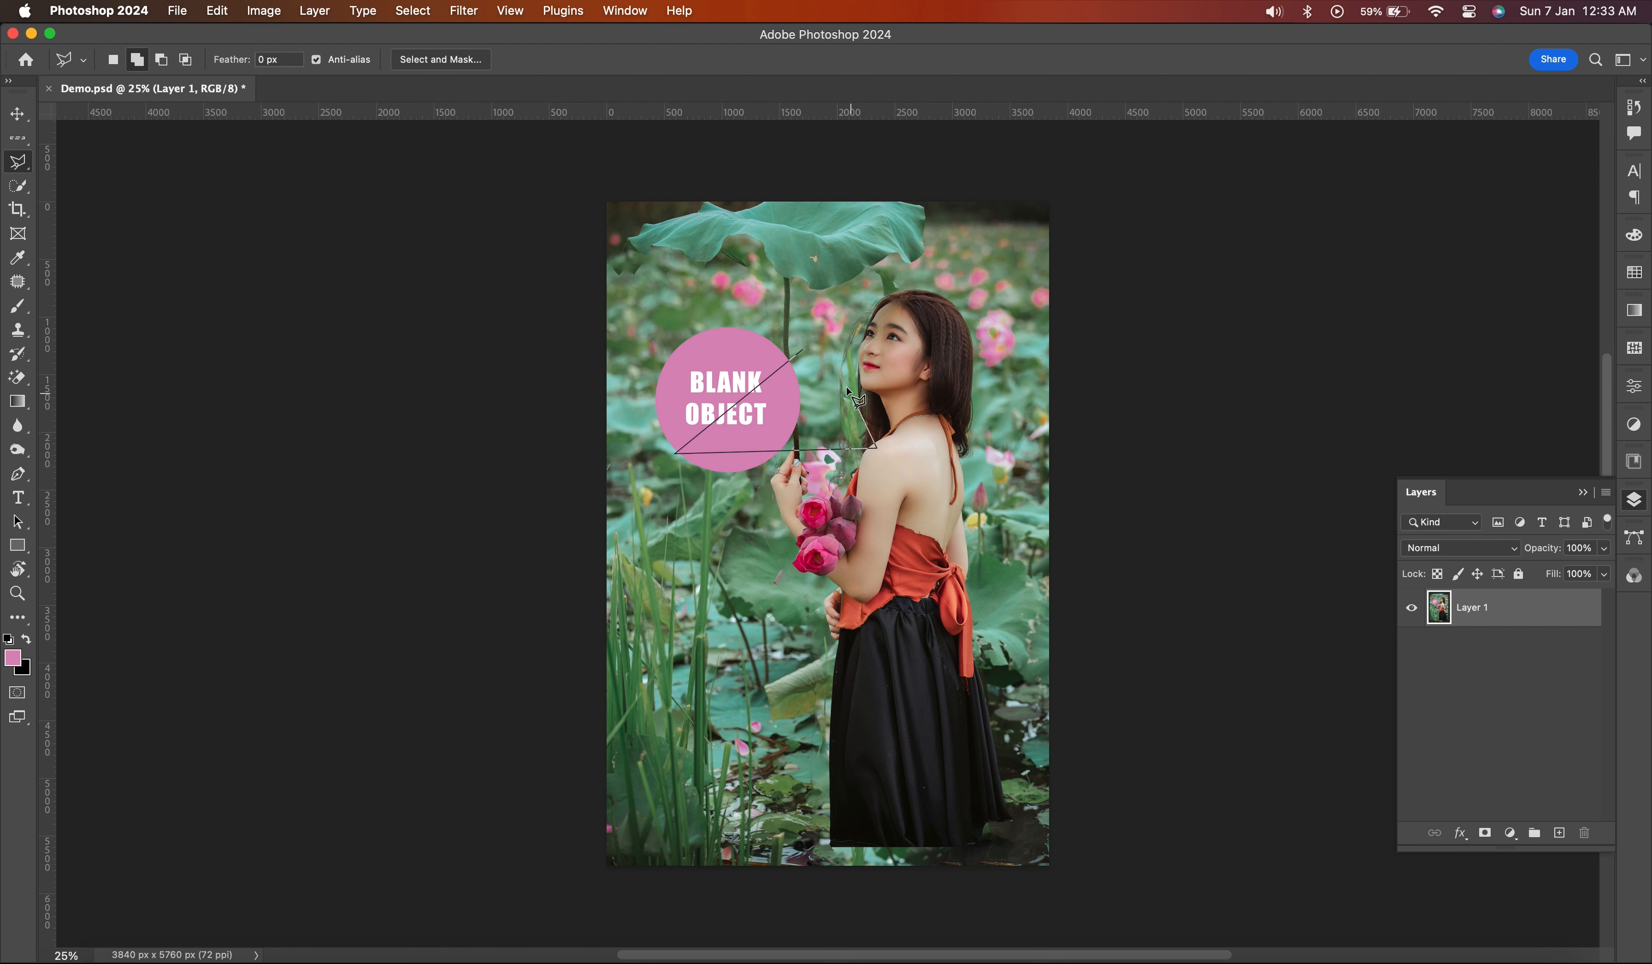
left_click(803, 352)
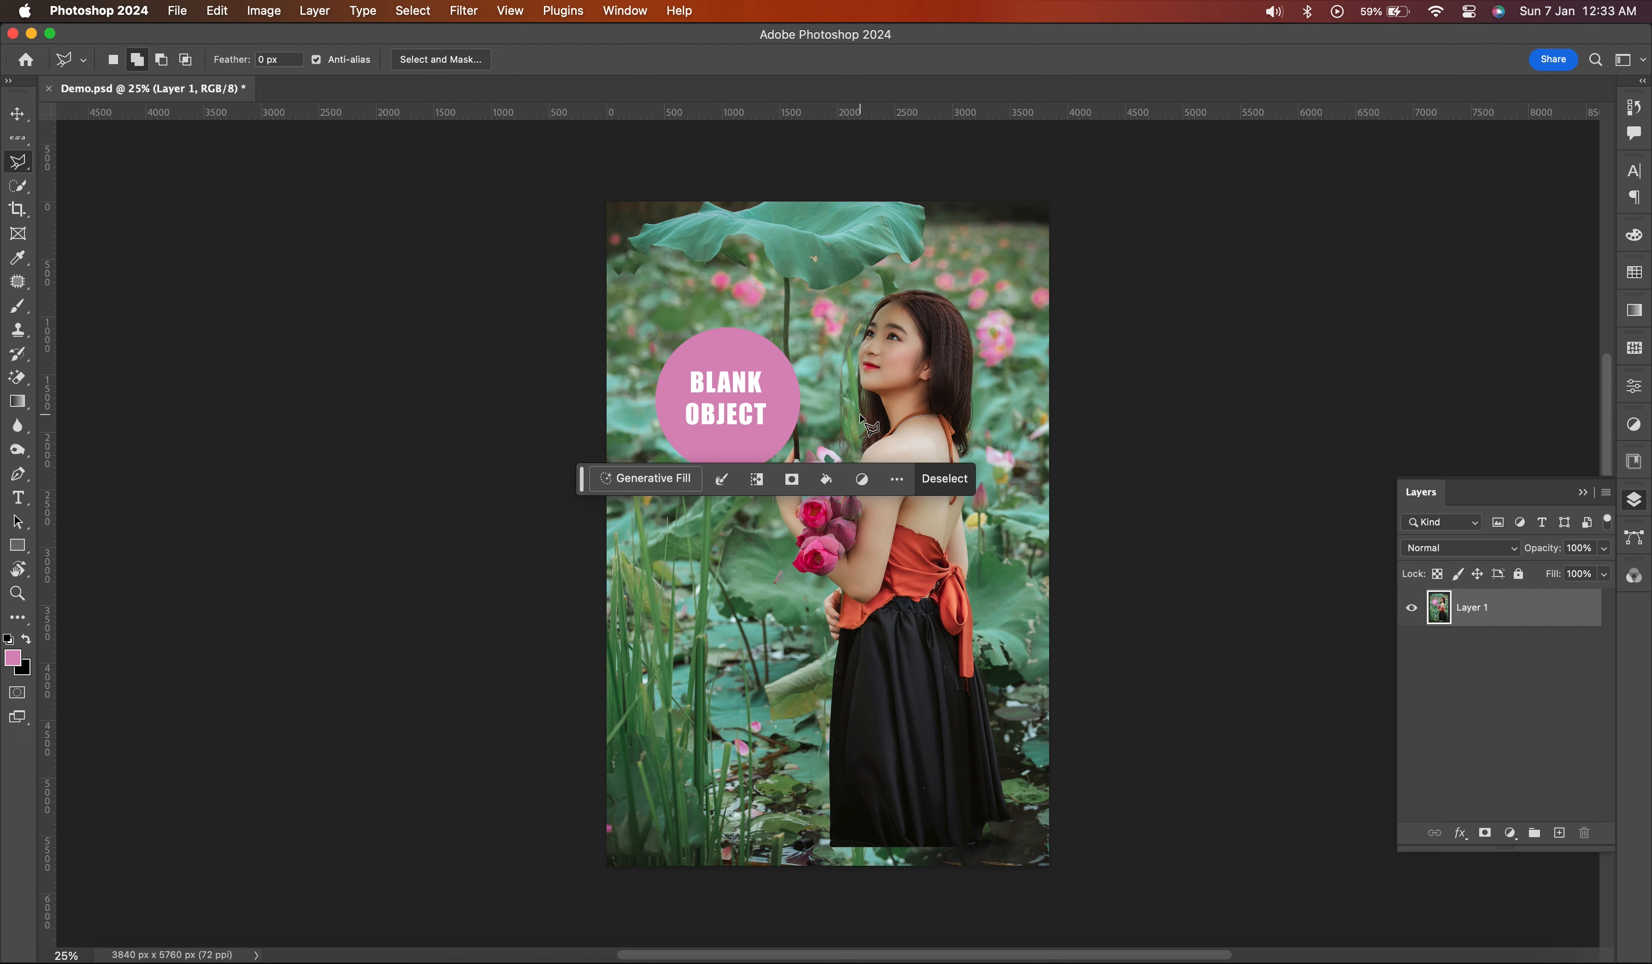
key("super+d")
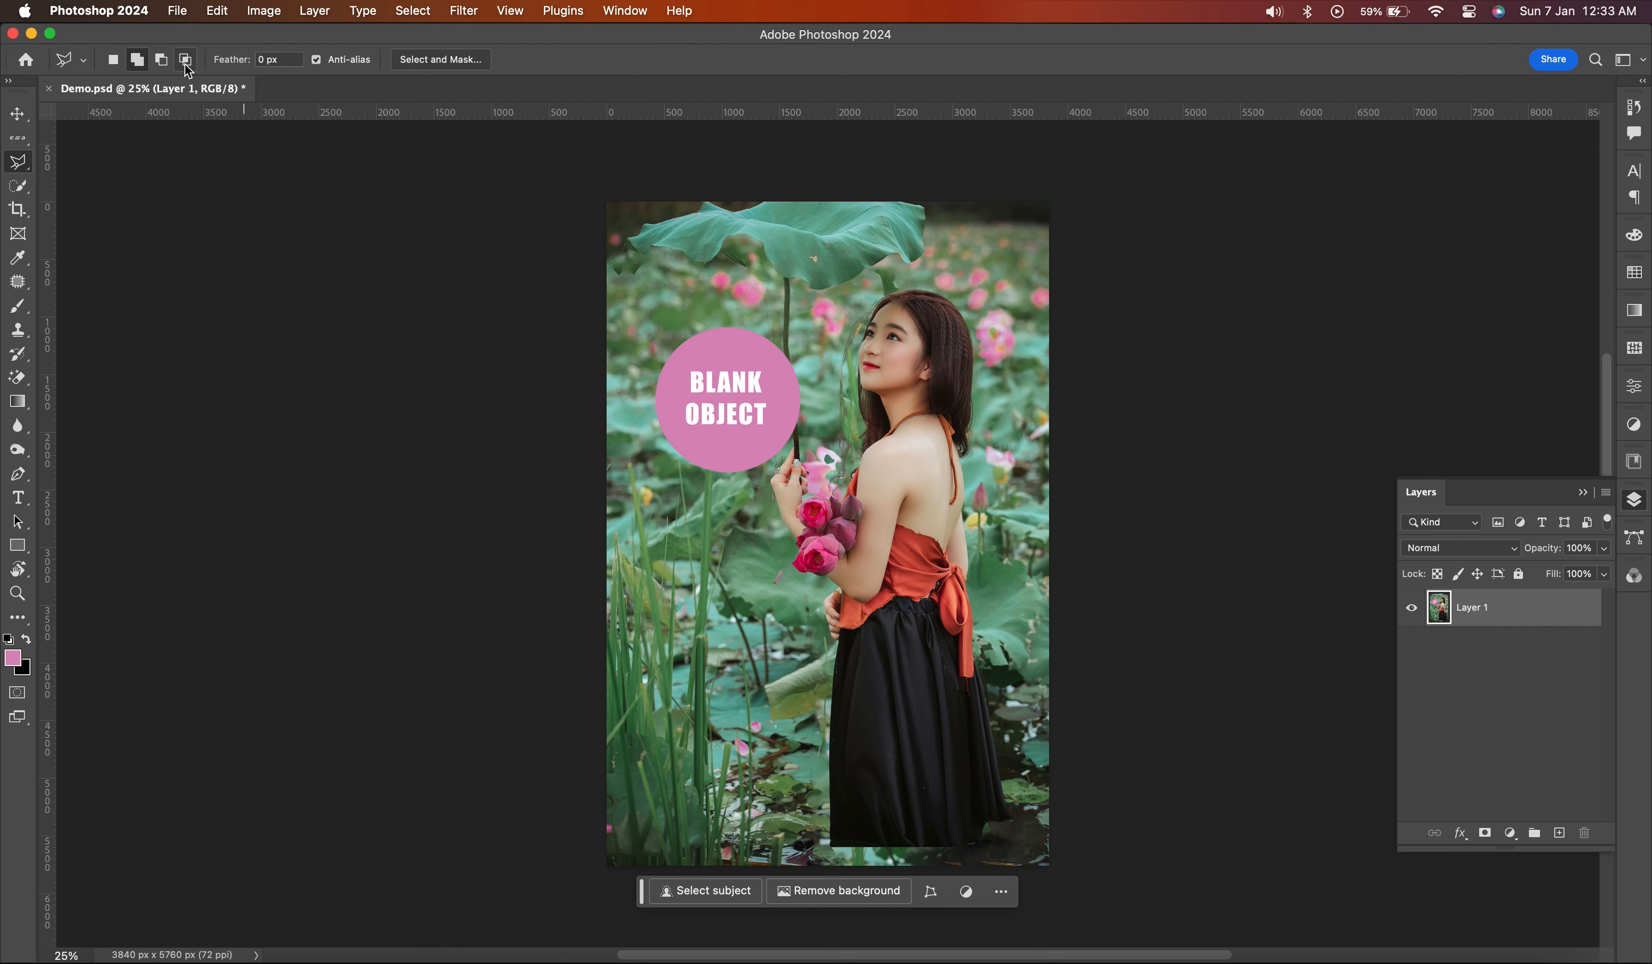
- Select the pink circle by tracing around its edge with the Magnetic Lasso tool
left_click(19, 164)
mouse_move(18, 164)
left_mouse_down()
mouse_move(92, 191)
mouse_move(80, 202)
mouse_move(133, 198)
left_mouse_up()
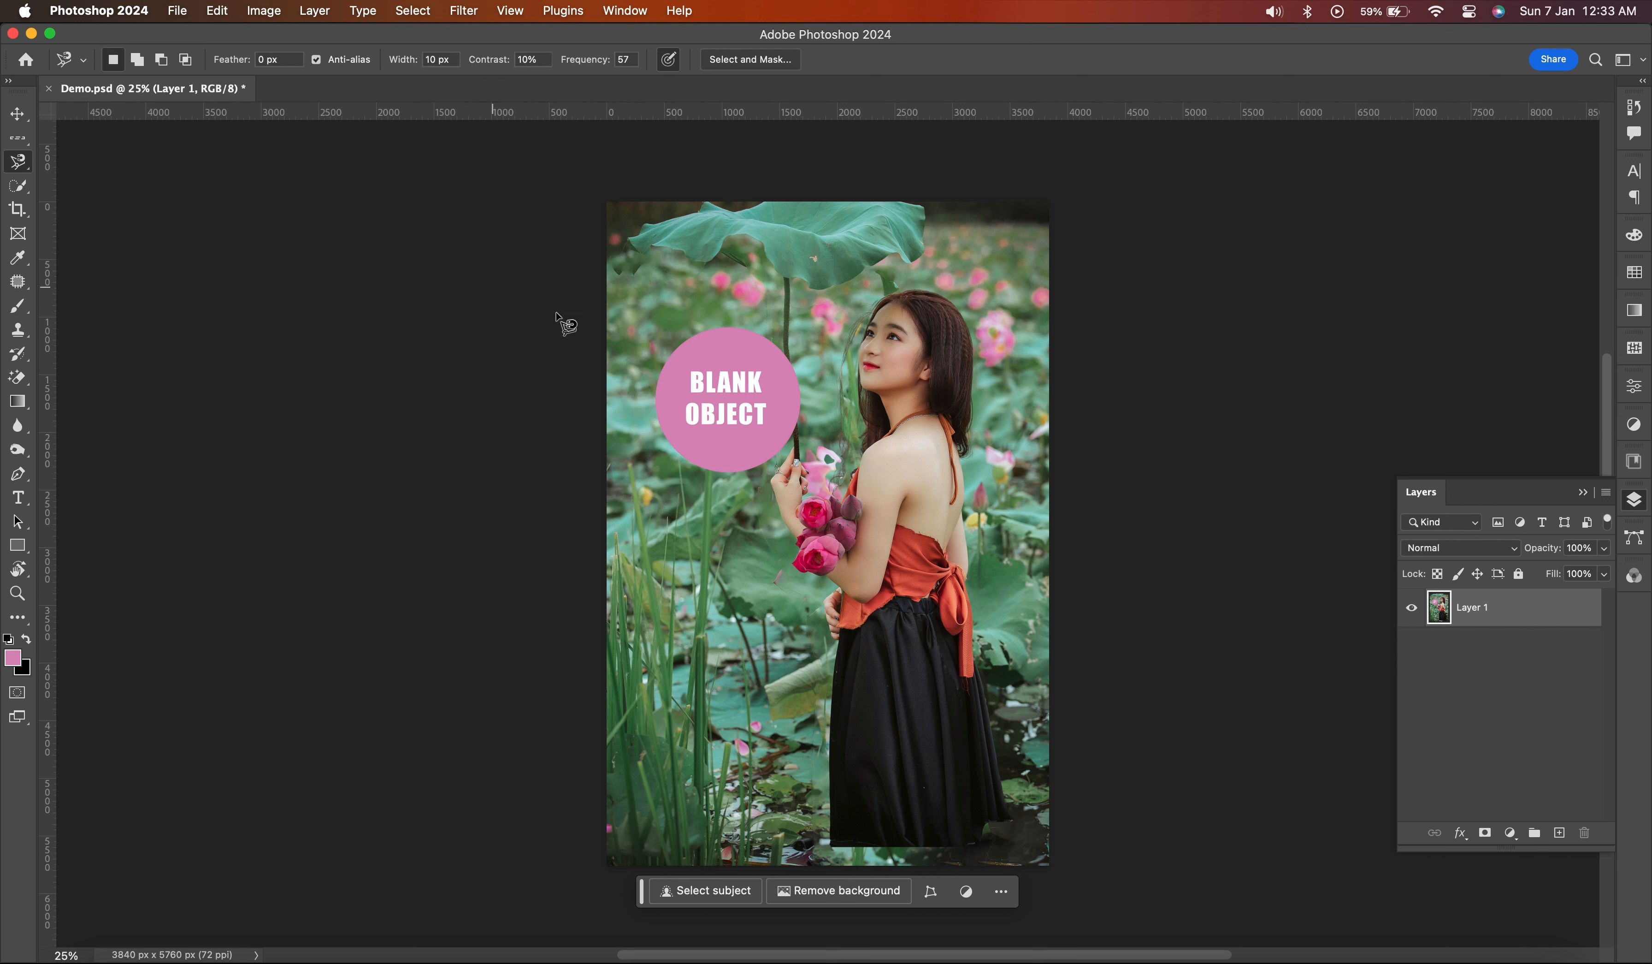
left_click(684, 340)
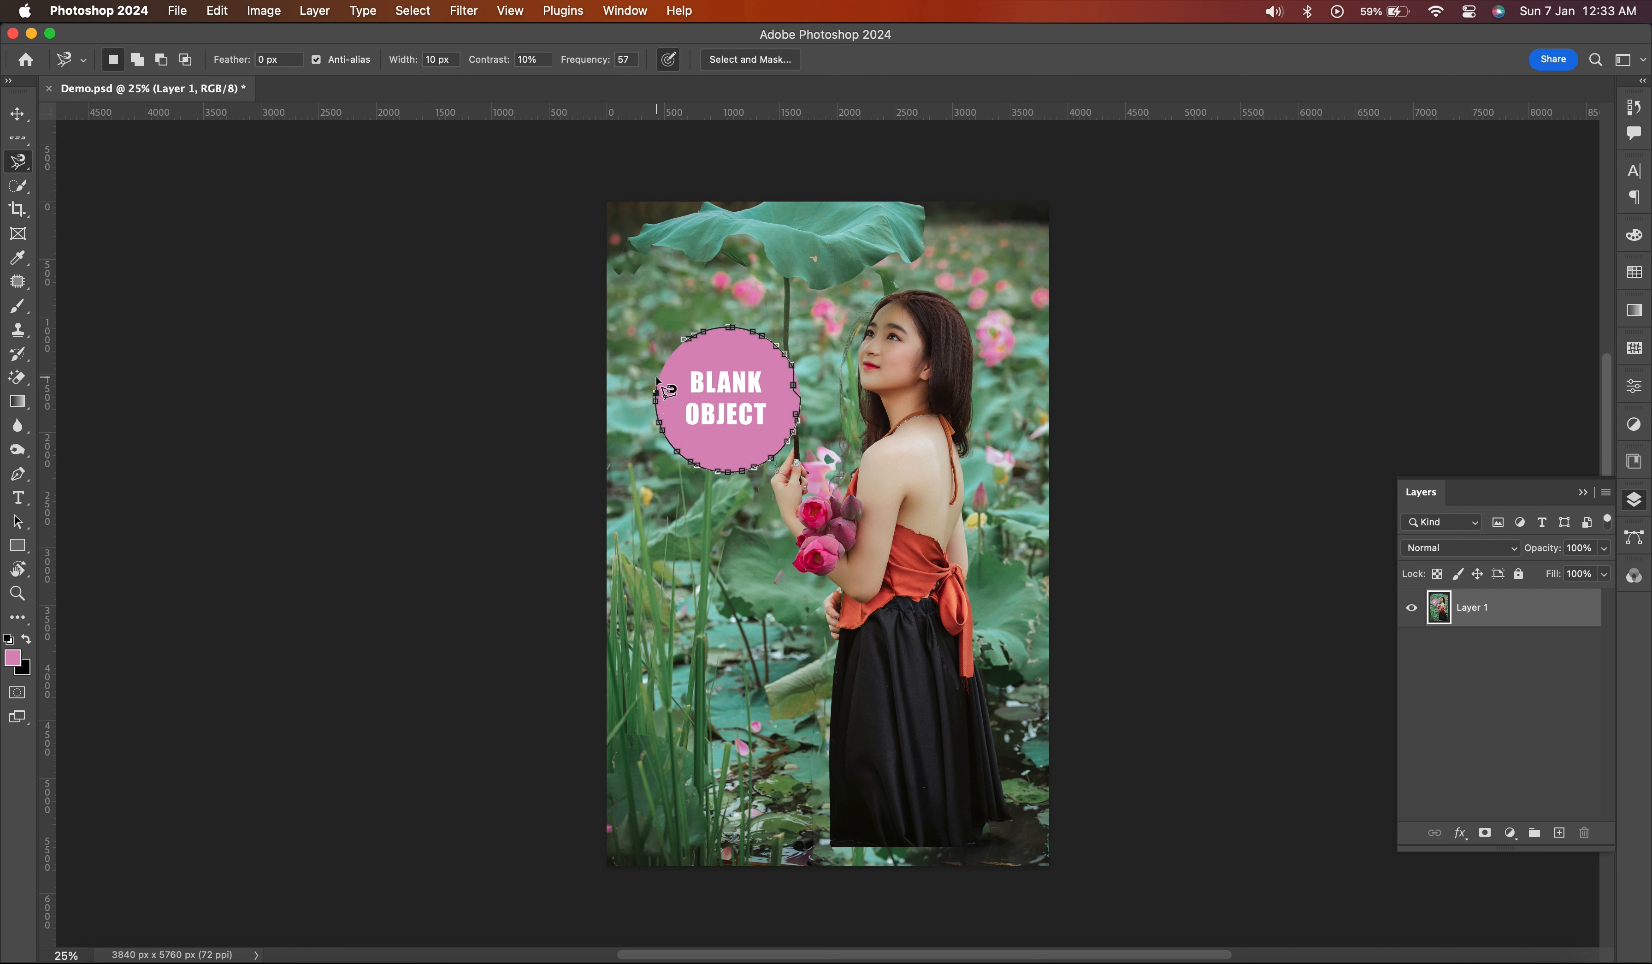
left_click(685, 340)
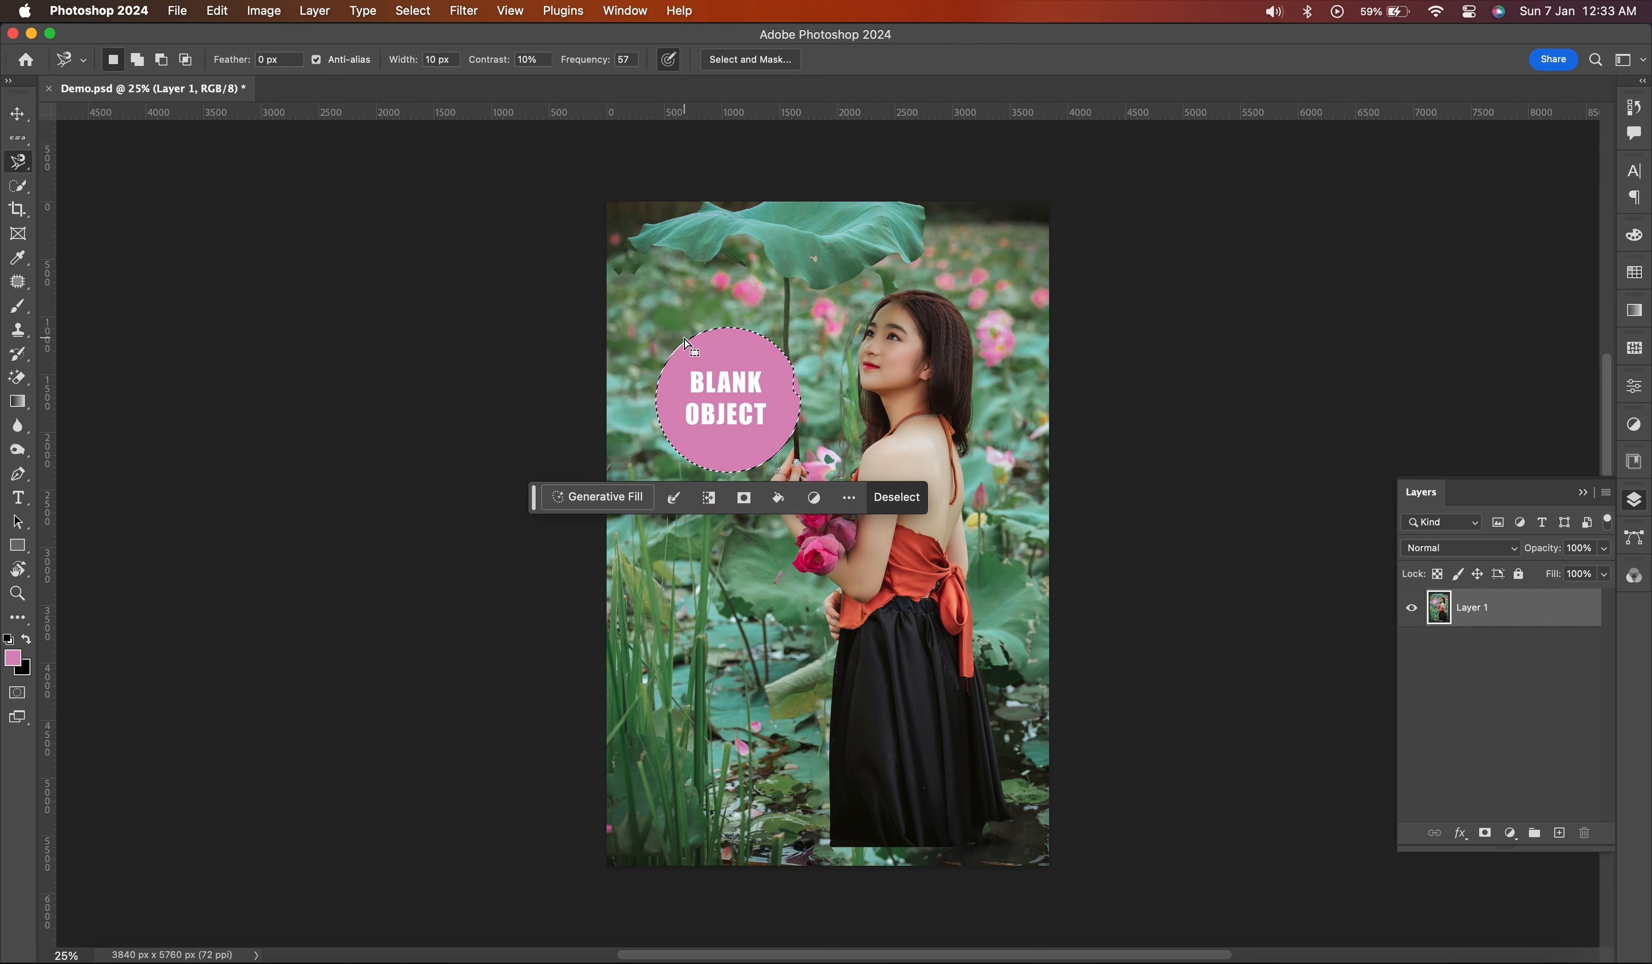
- Trace a new Magnetic Lasso selection from the woman's chin down around her upper arm and back up to her neck
left_click(872, 374)
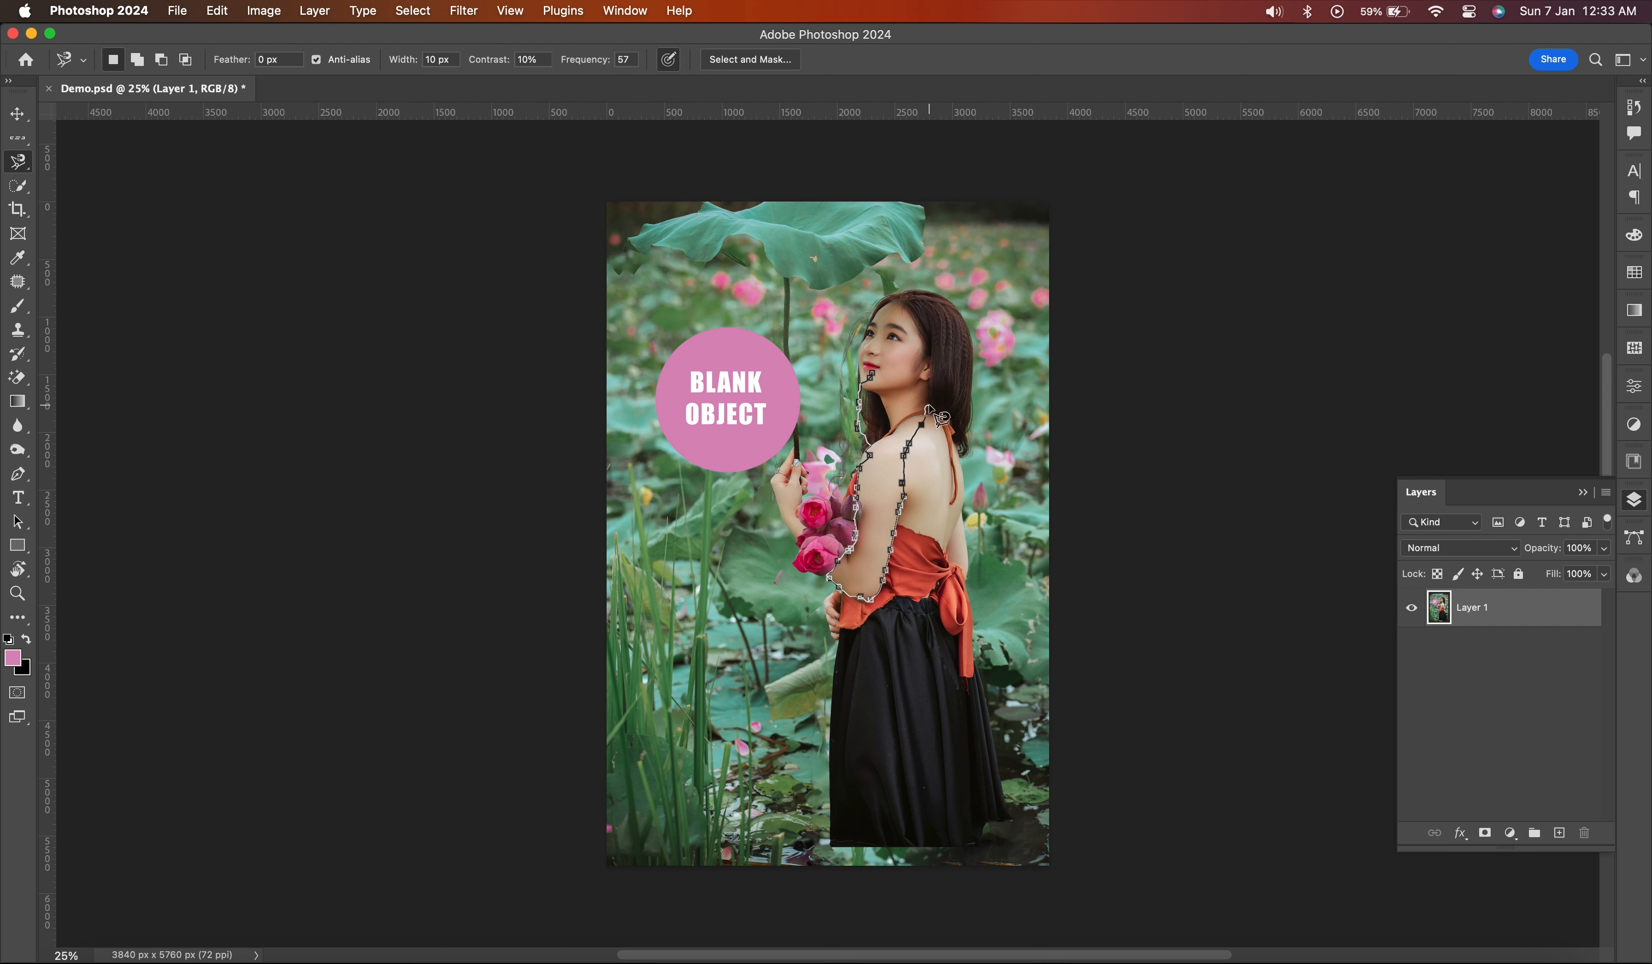
left_click(903, 451)
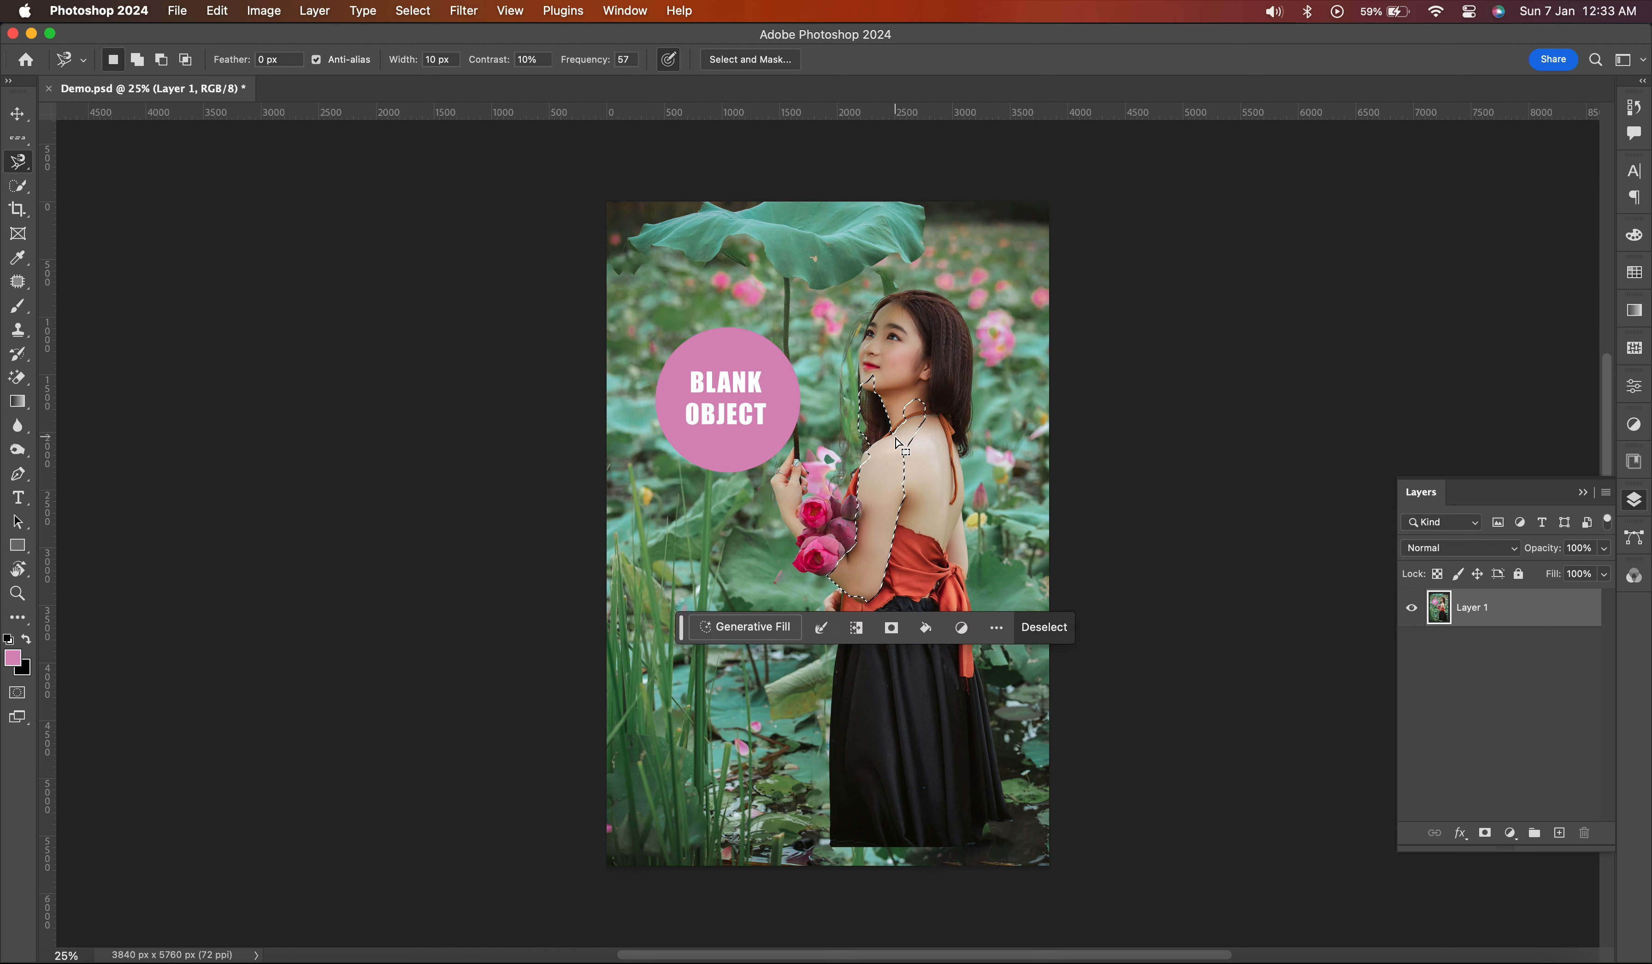